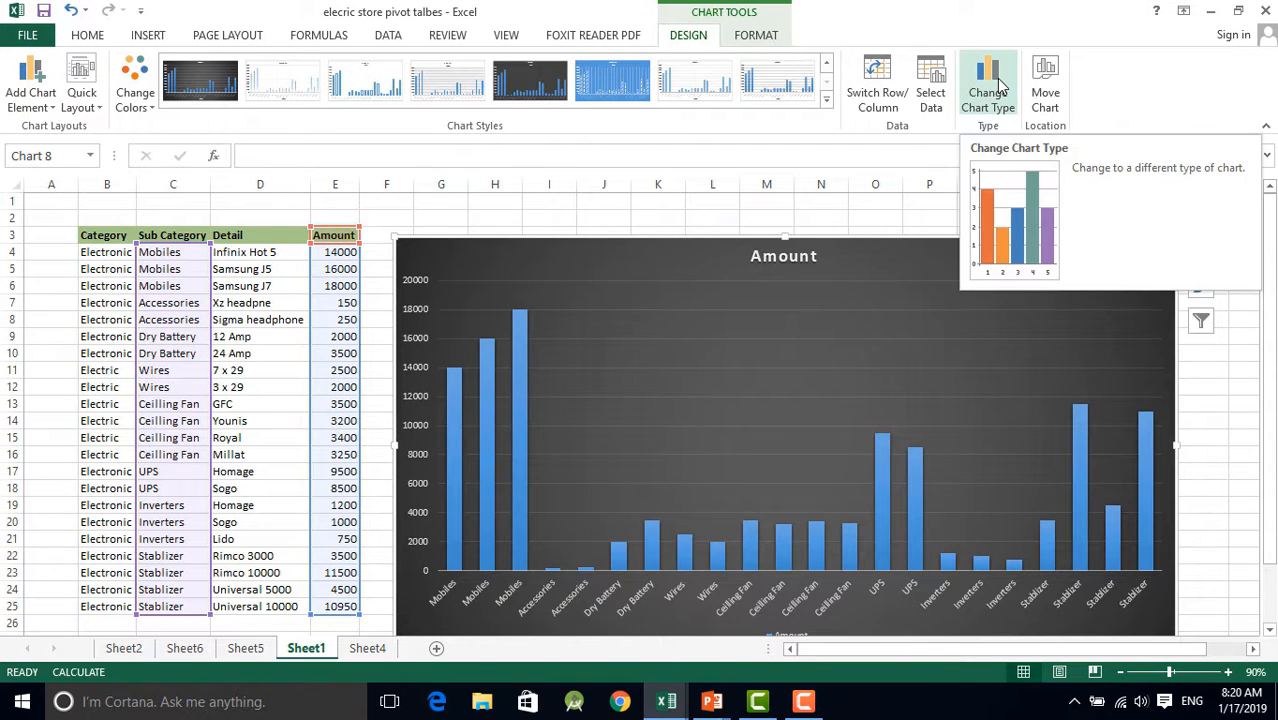
Change the Amount chart to the Clustered Bar type
click(990, 85)
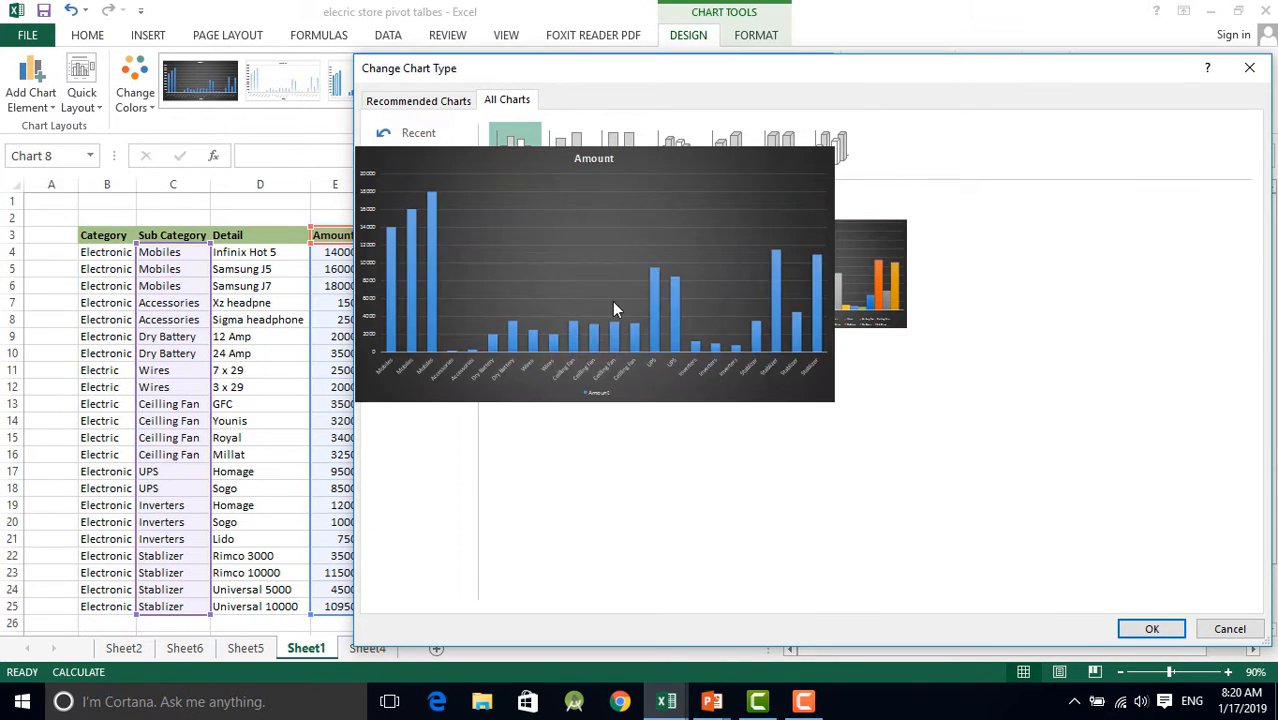
click(412, 245)
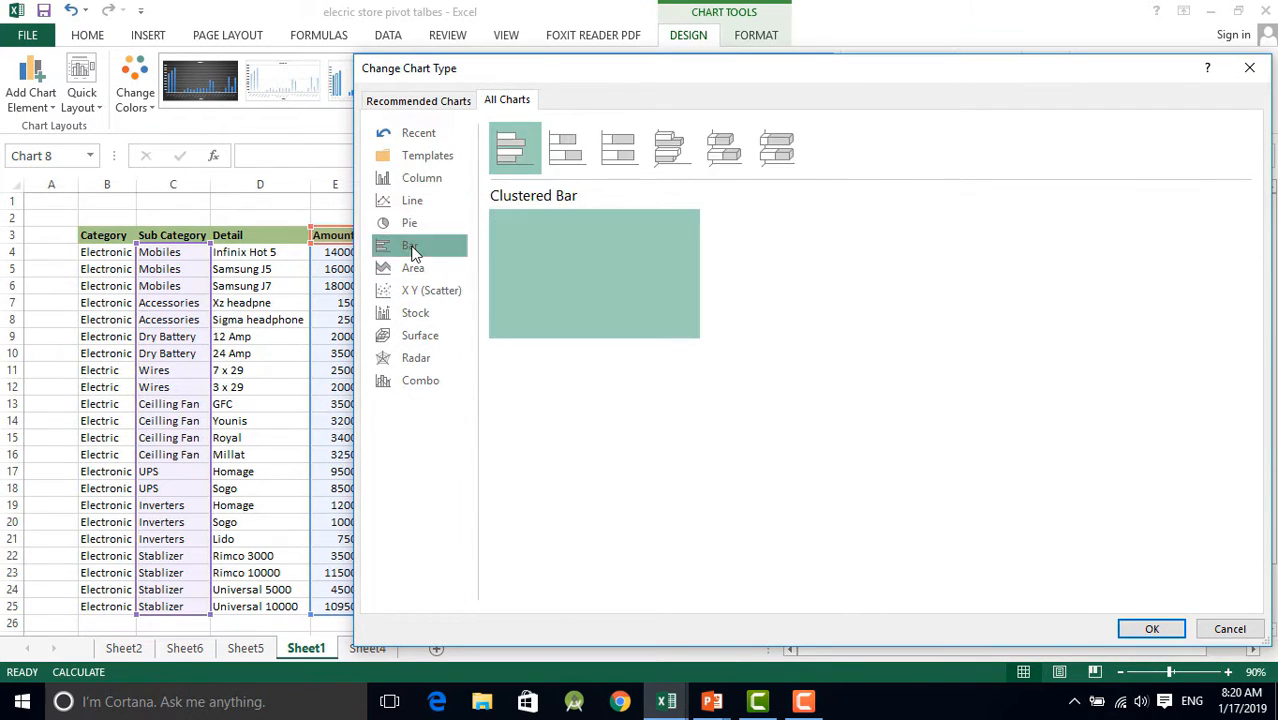
click(1151, 628)
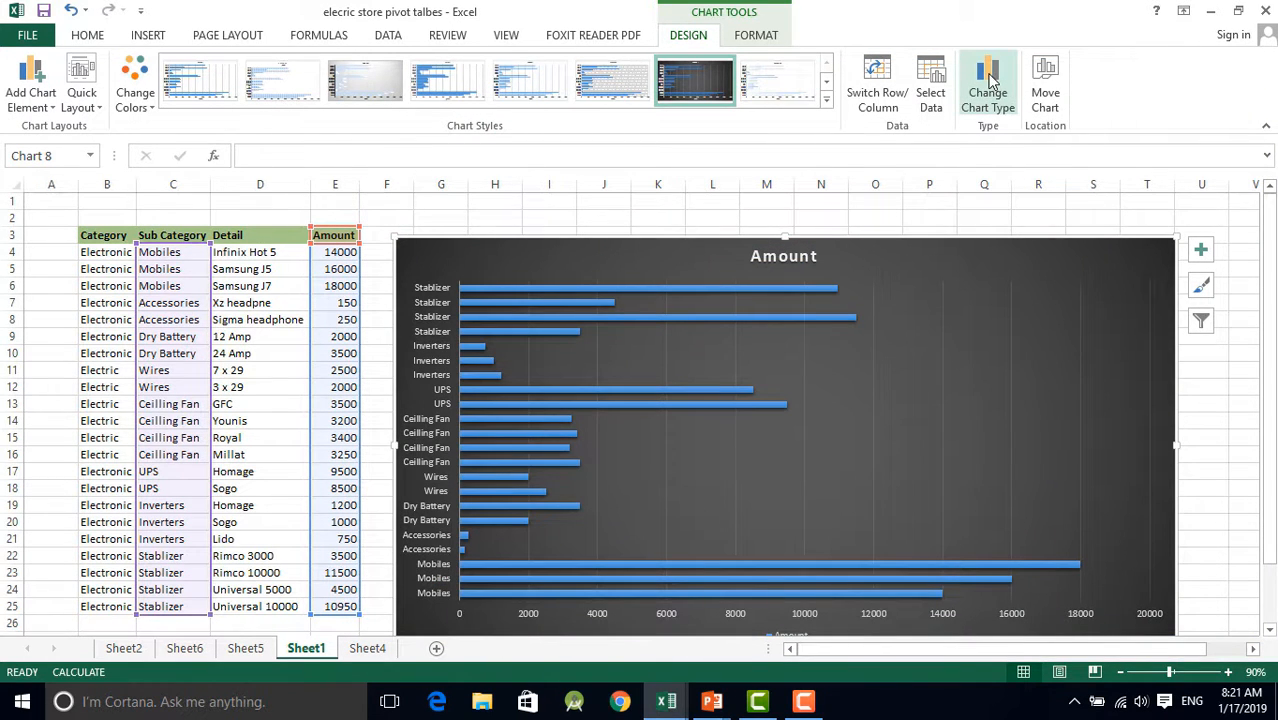
Change the Amount chart back to the Clustered Column type
click(988, 85)
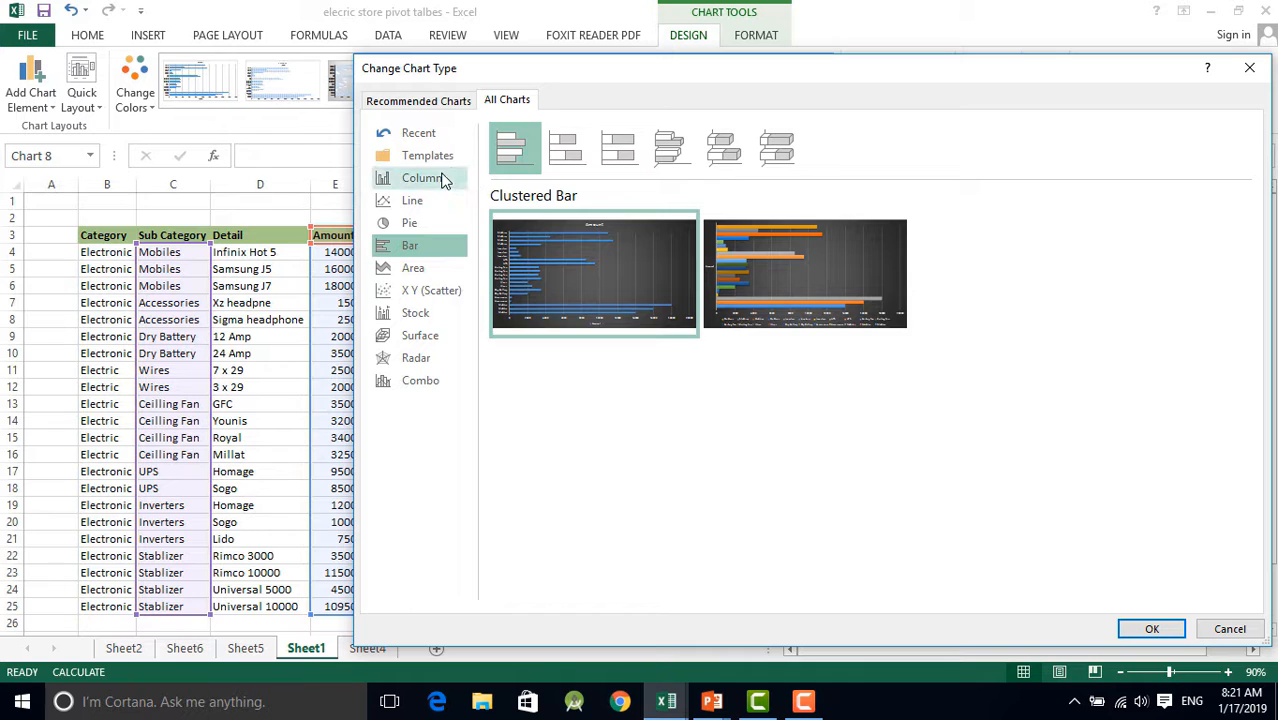
click(444, 179)
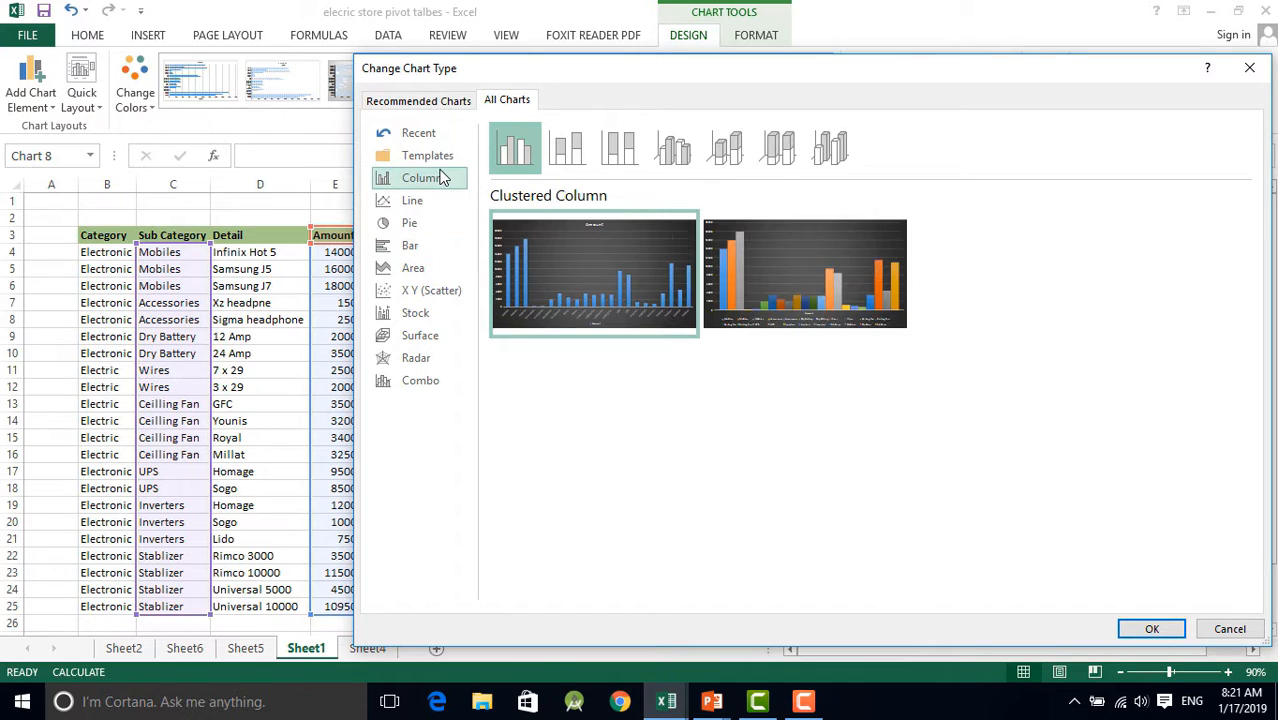
click(1140, 630)
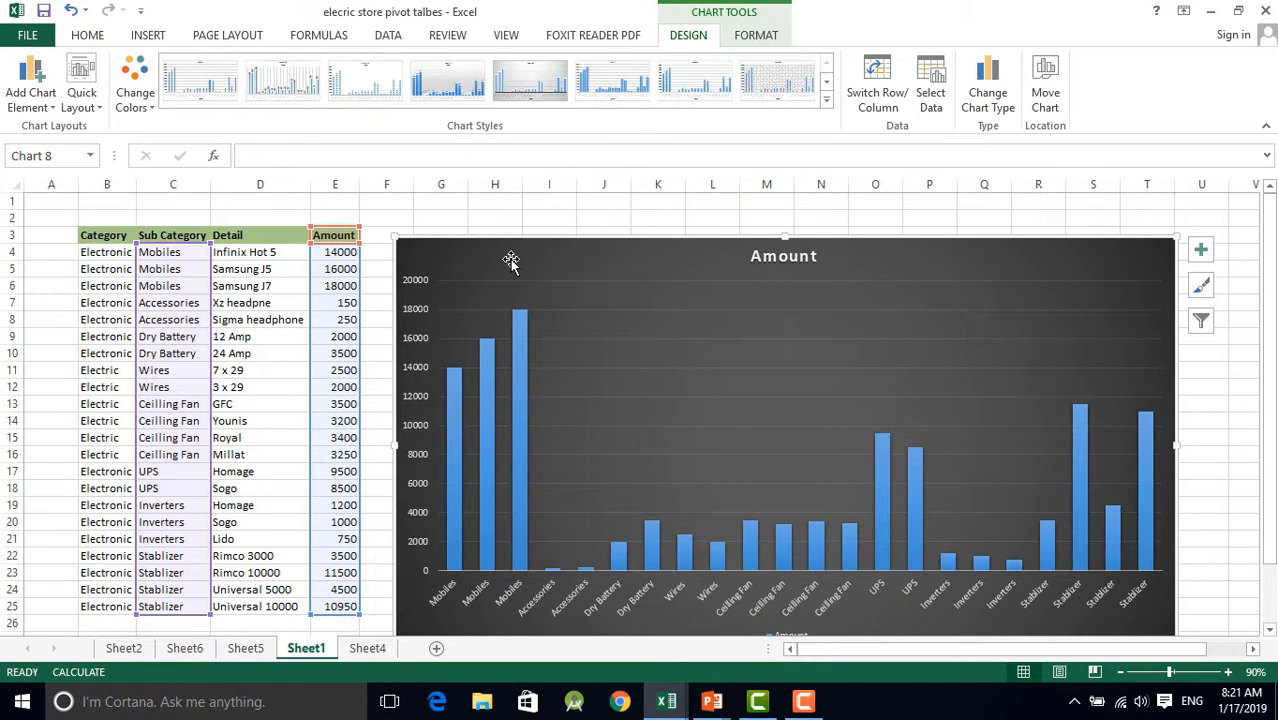
Fill the whole chart area with a dark gold theme color
click(1043, 302)
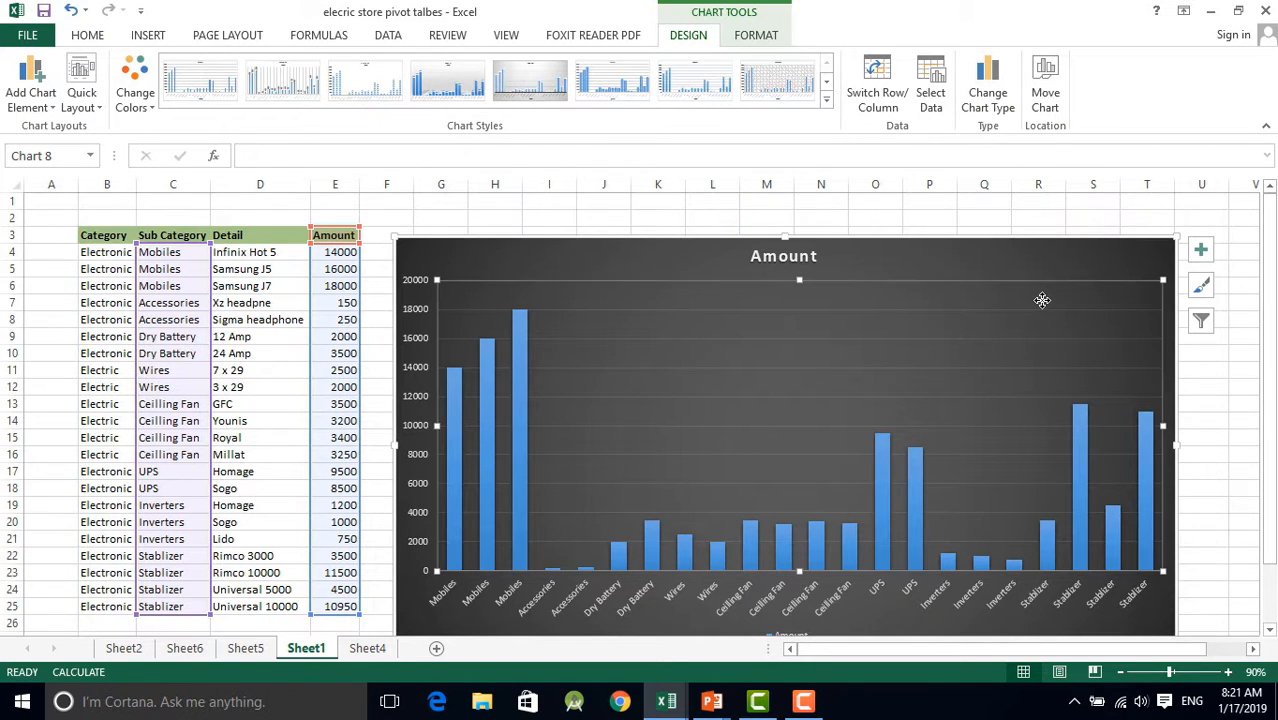
click(662, 252)
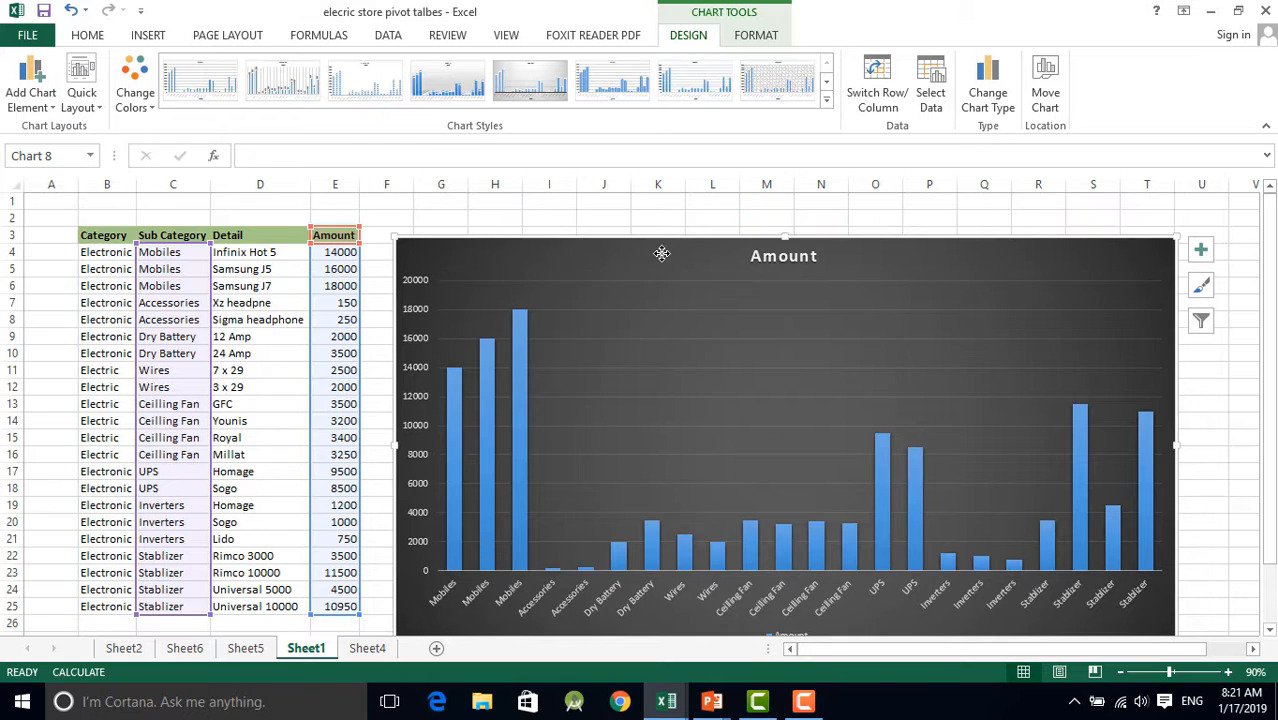
click(758, 36)
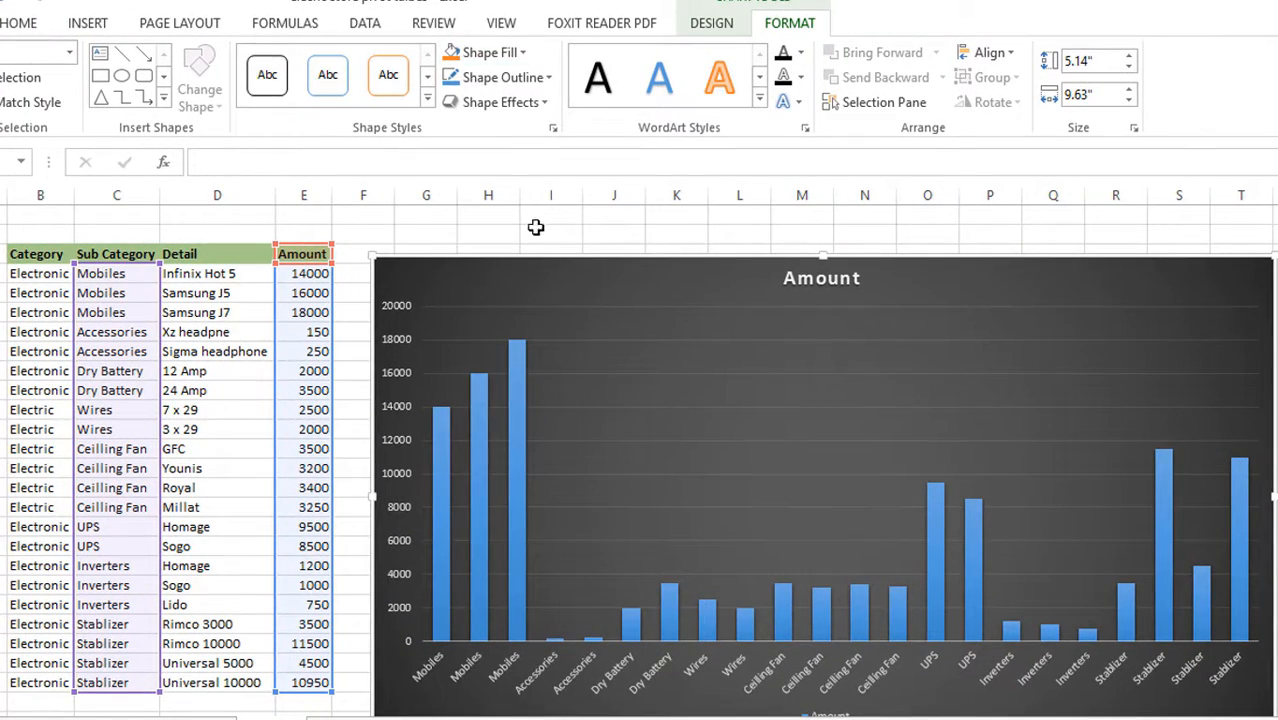
click(505, 52)
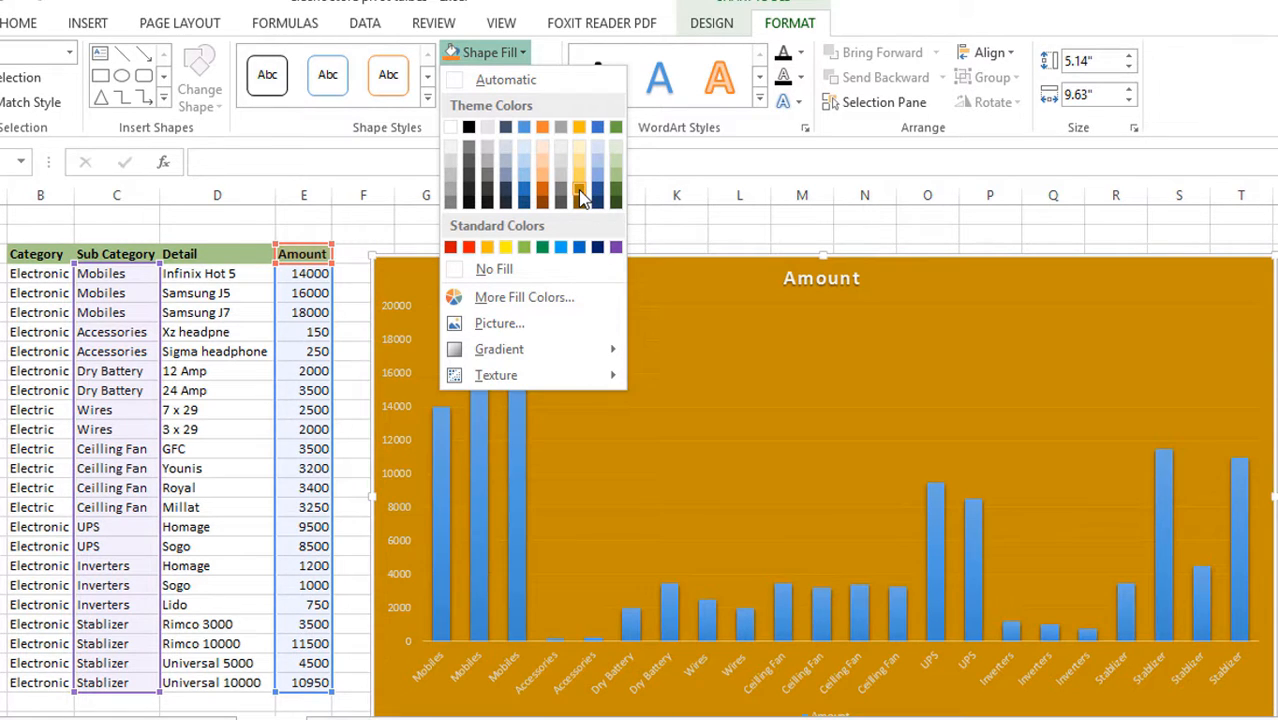
click(582, 197)
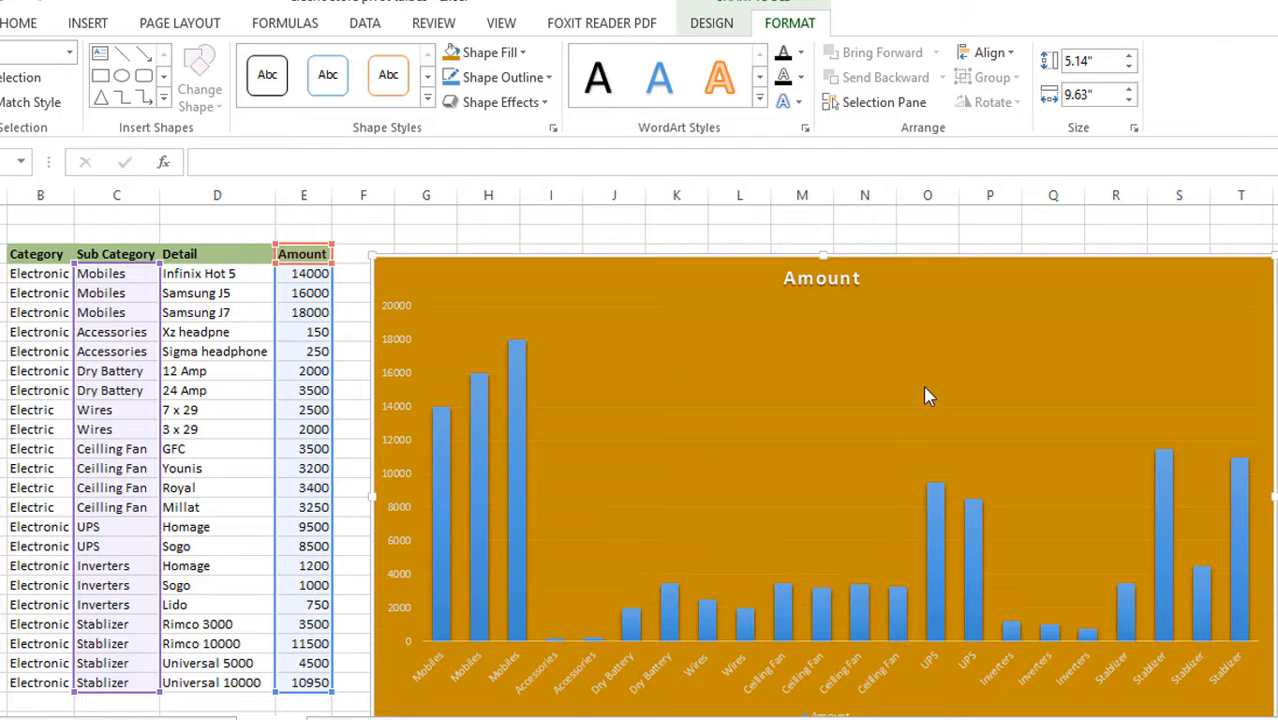
Color the chart's horizontal major gridlines with a light gold outline
click(833, 306)
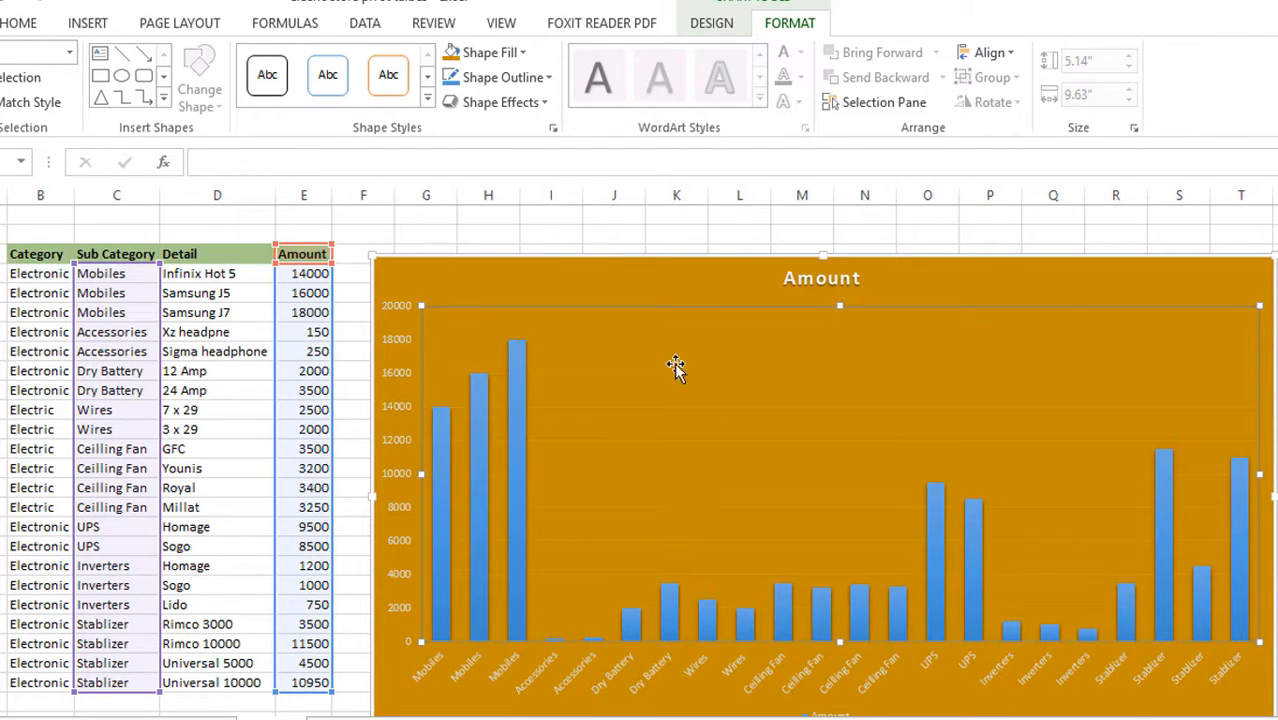
click(629, 371)
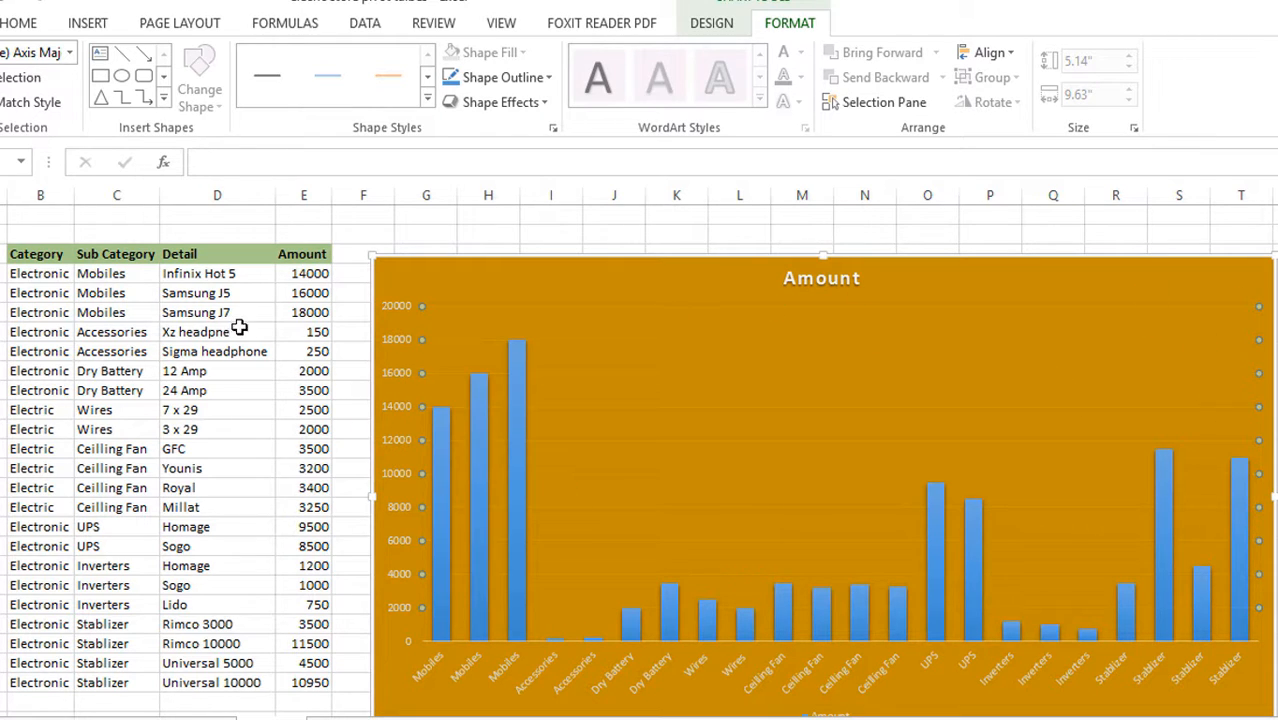
click(549, 77)
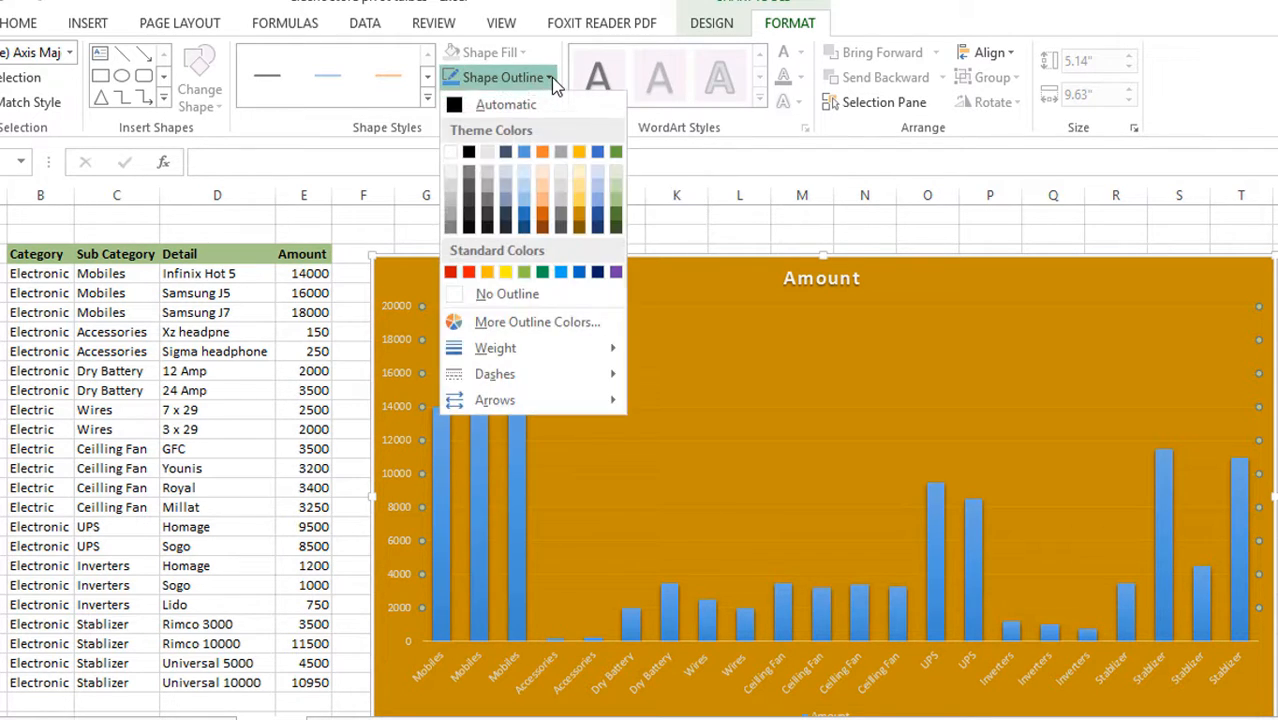
click(577, 193)
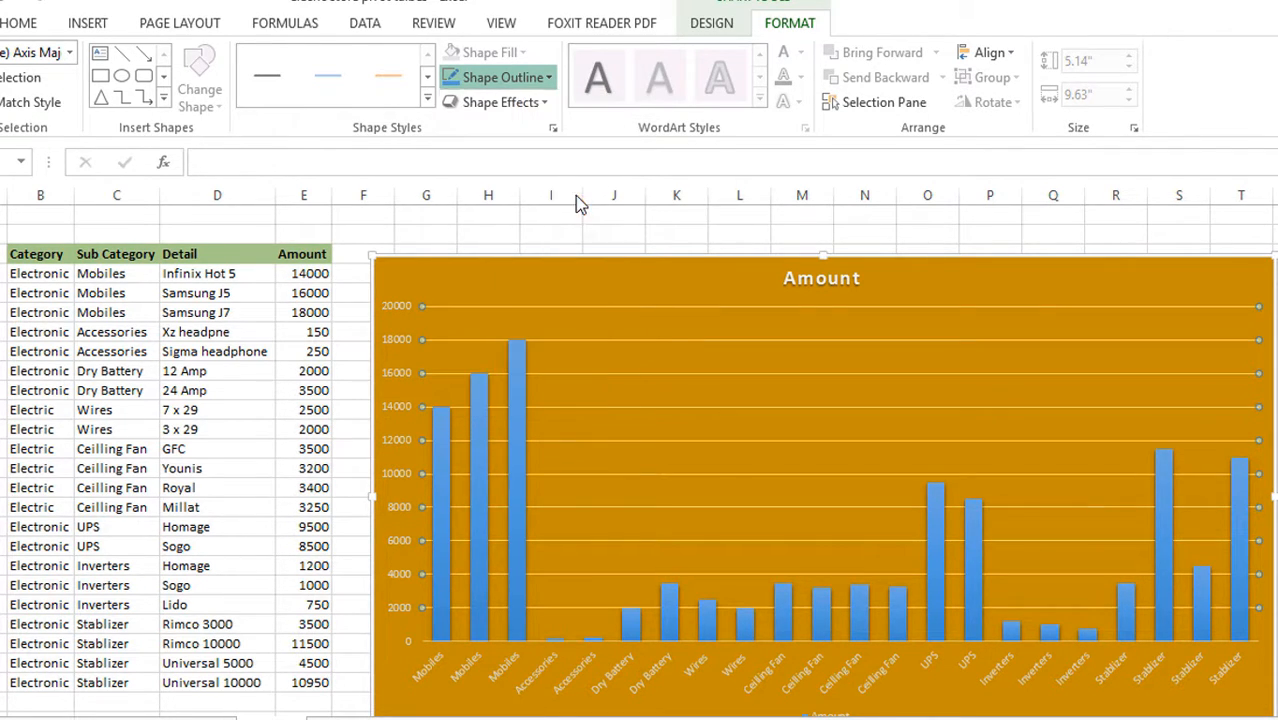
Fill the Amount series columns with the darkest brown-gold theme color
click(443, 452)
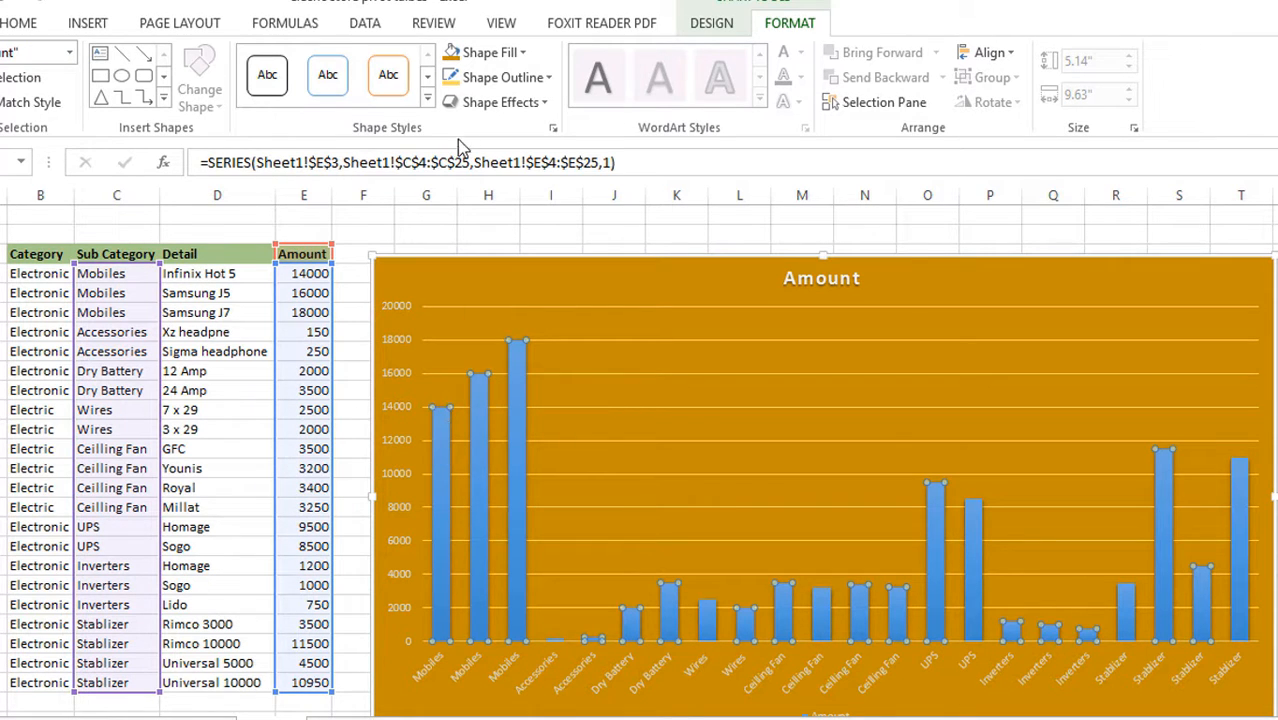
click(518, 56)
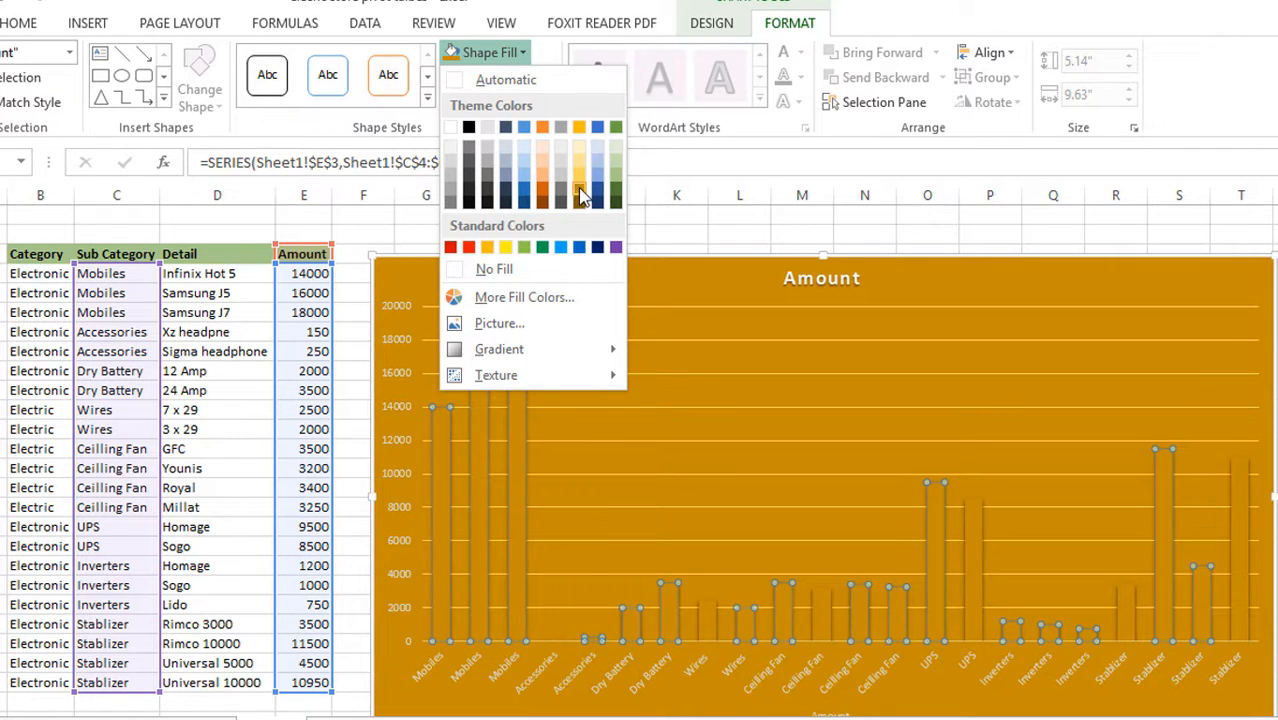
click(582, 203)
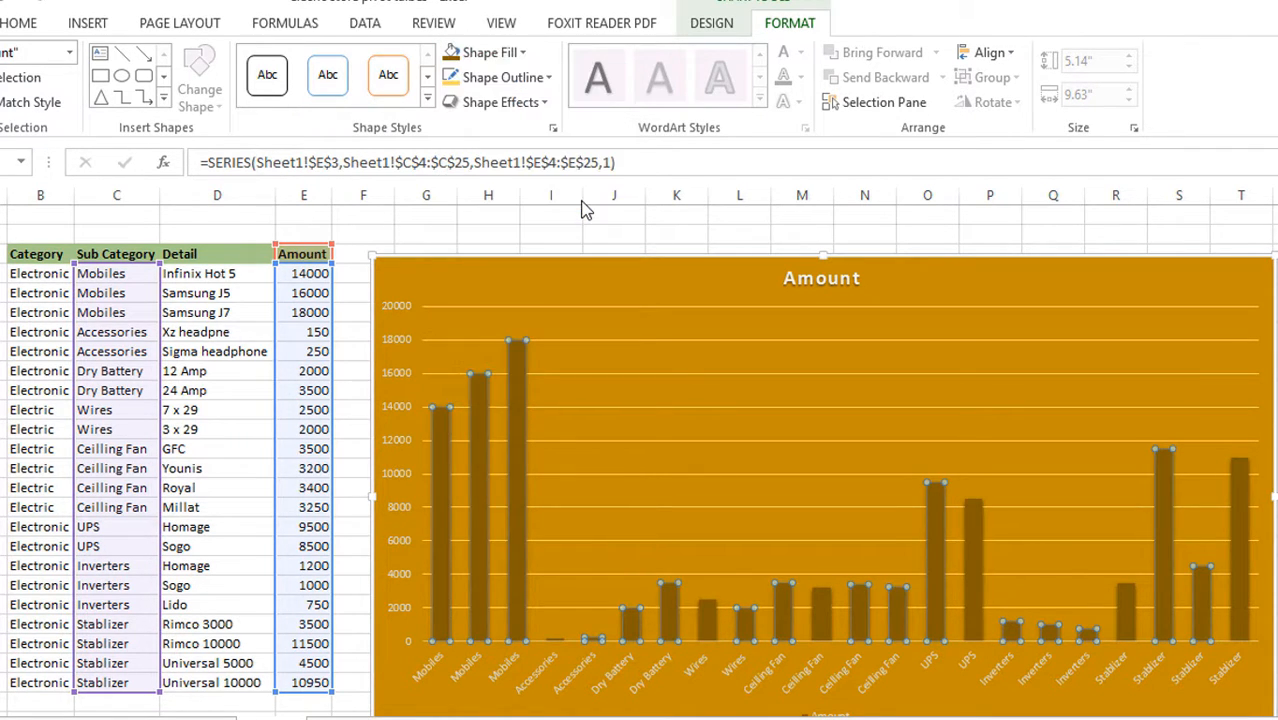
Outline the Amount series columns in light gold and choose an outline weight
click(549, 80)
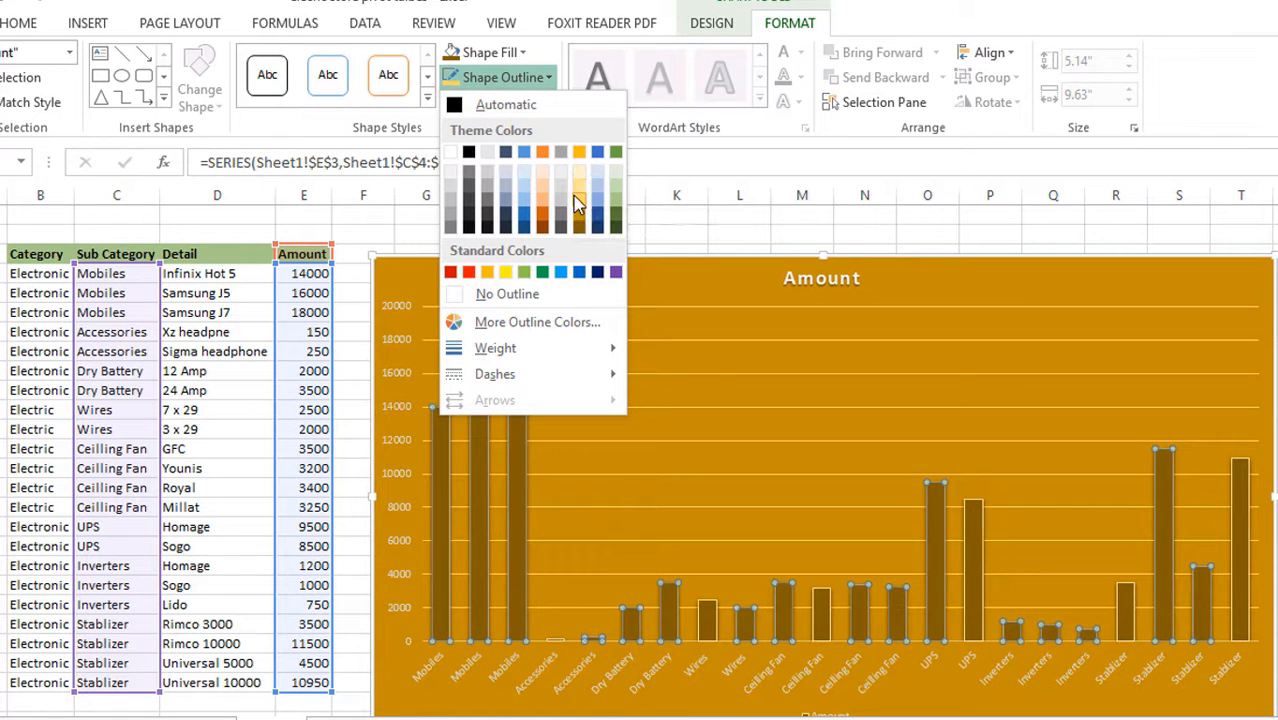
click(577, 203)
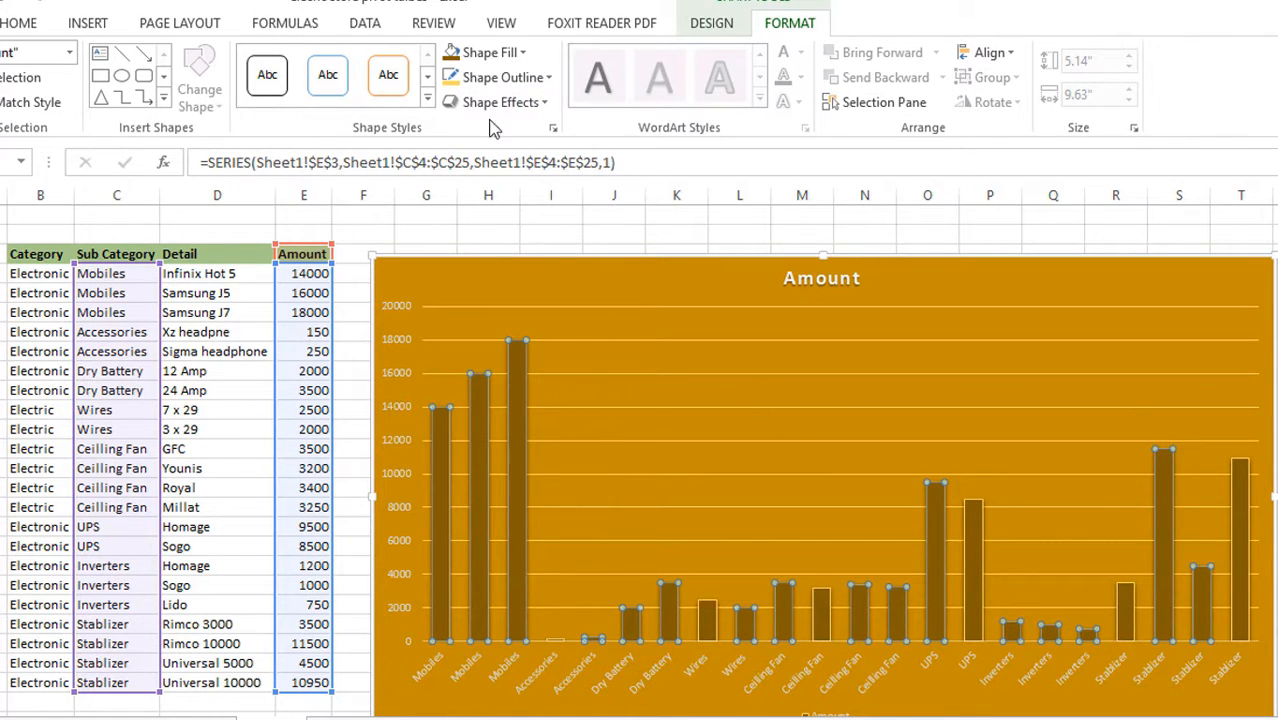
click(500, 77)
mouse_move(521, 352)
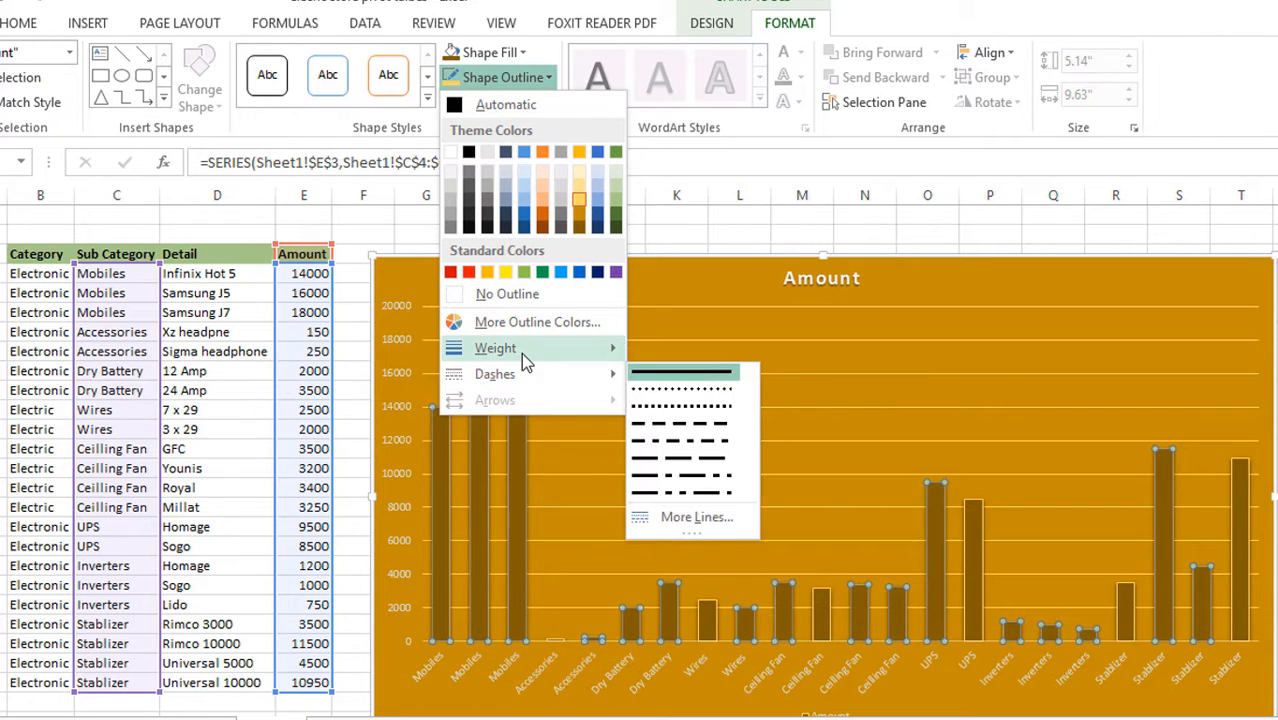
click(704, 428)
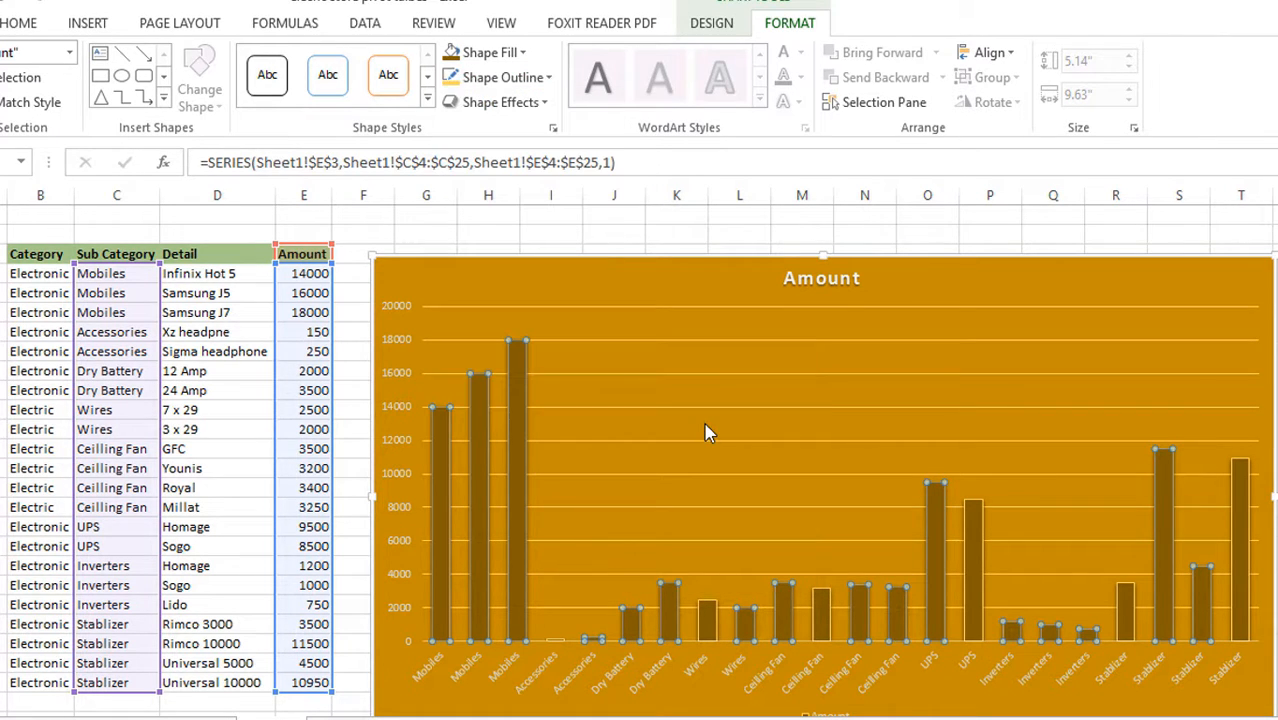
click(535, 271)
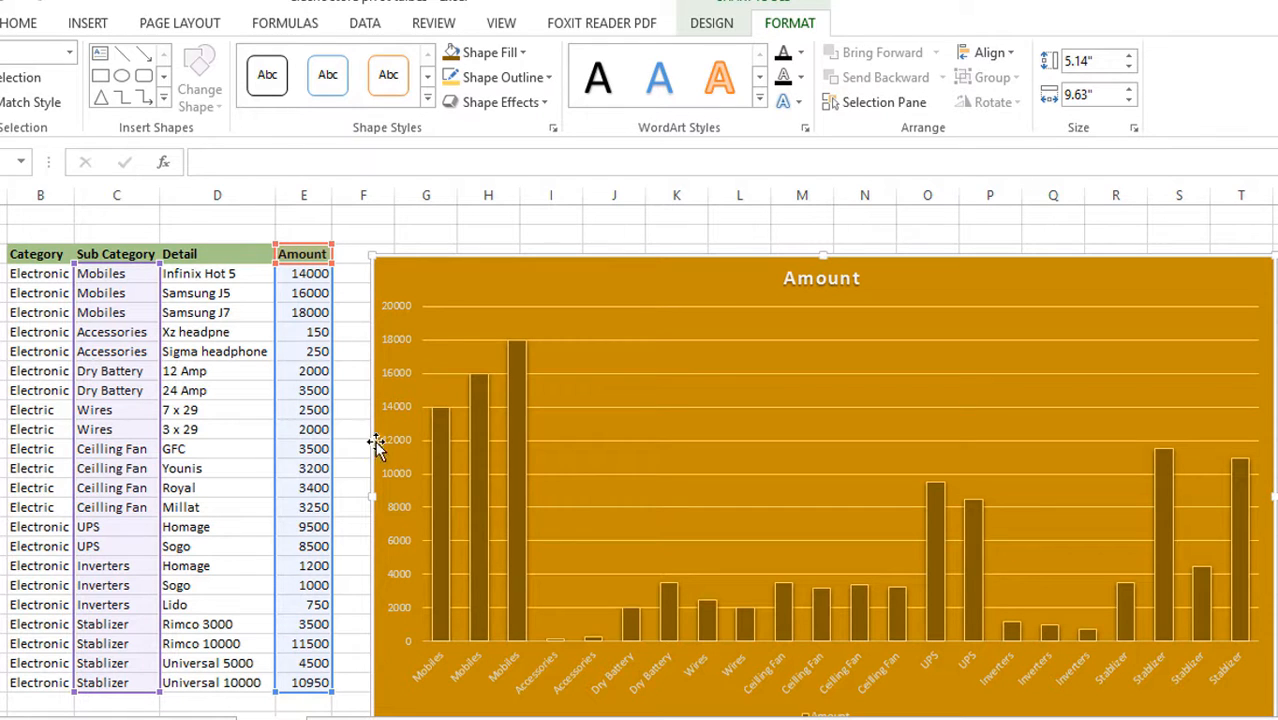
Set the font color of the horizontal category axis labels to black
click(445, 452)
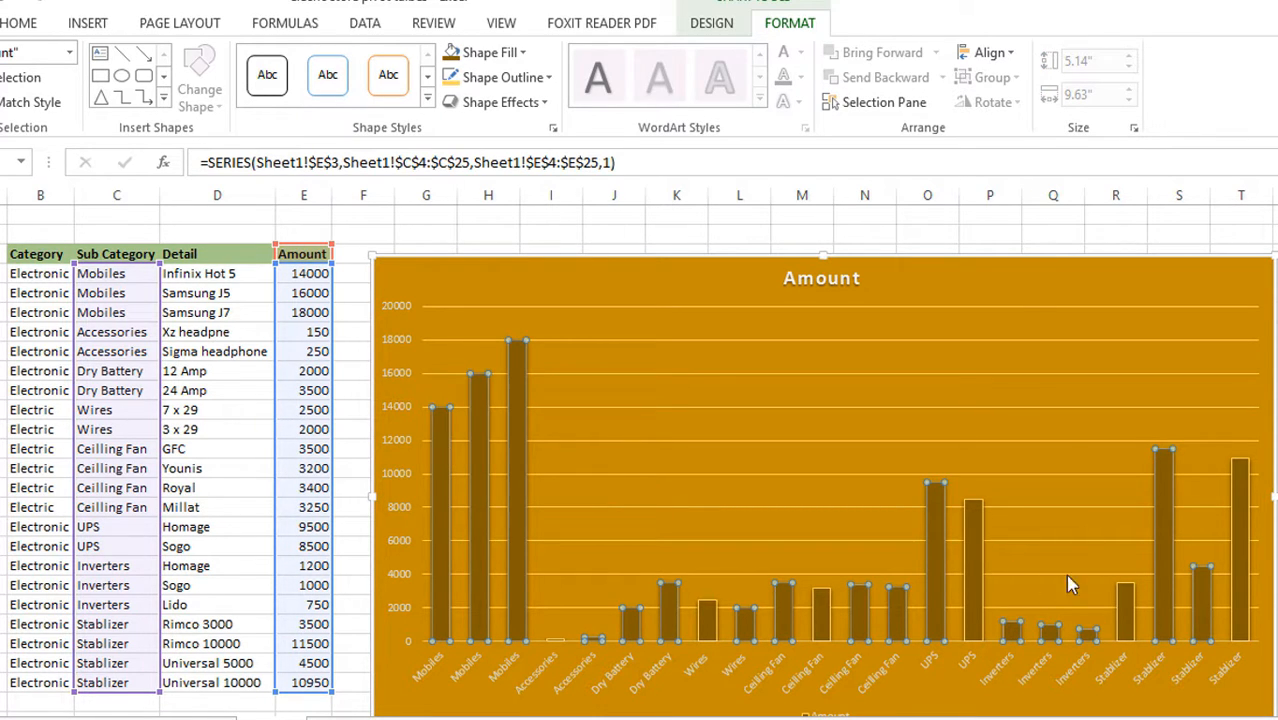
click(868, 694)
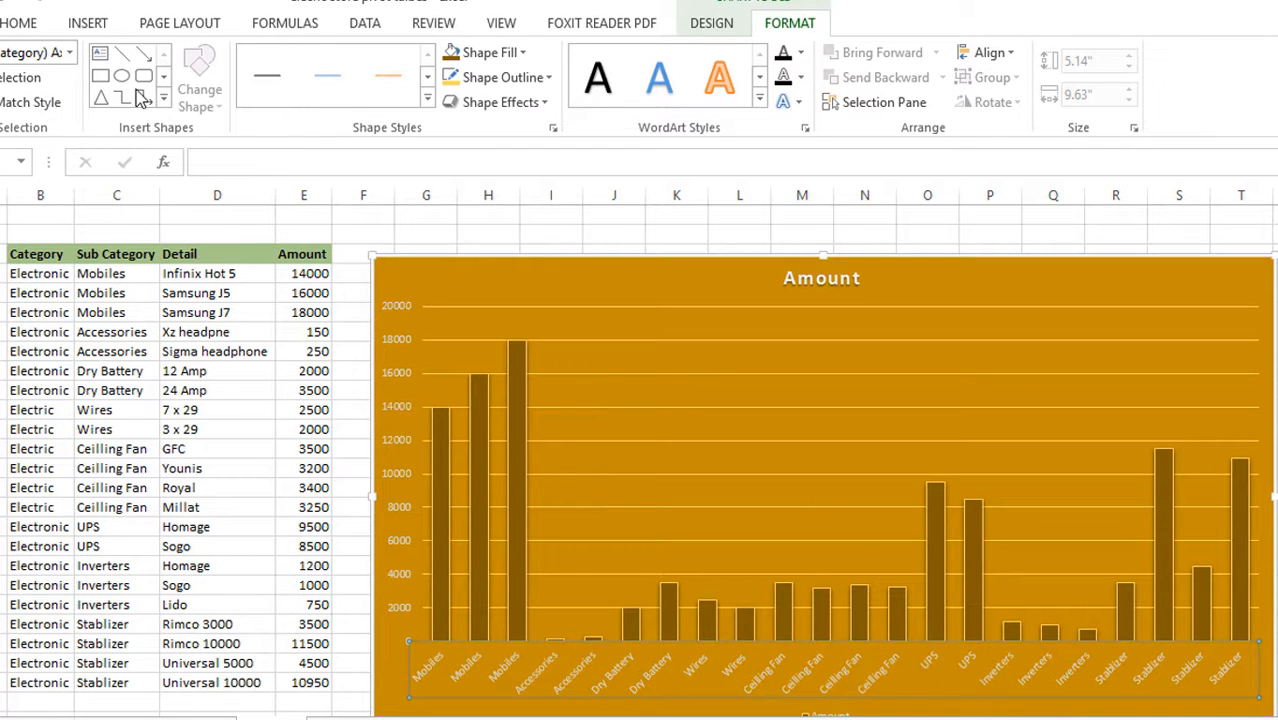
click(18, 22)
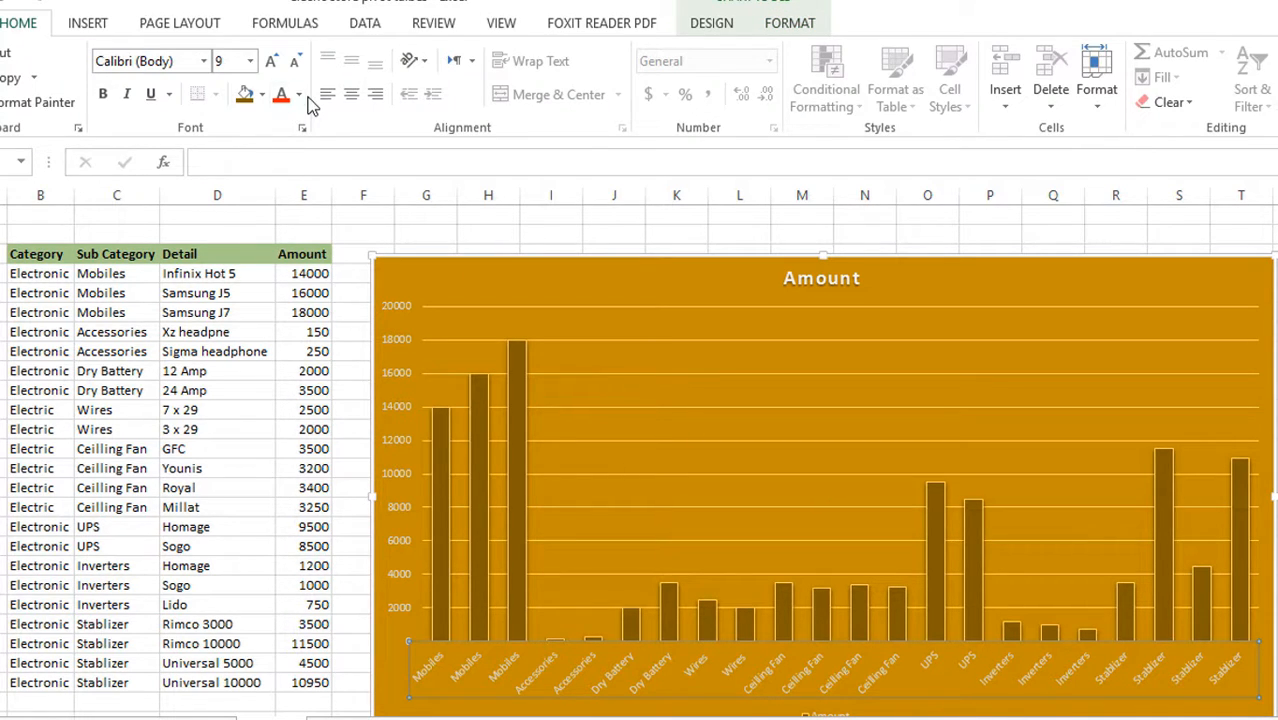
click(262, 96)
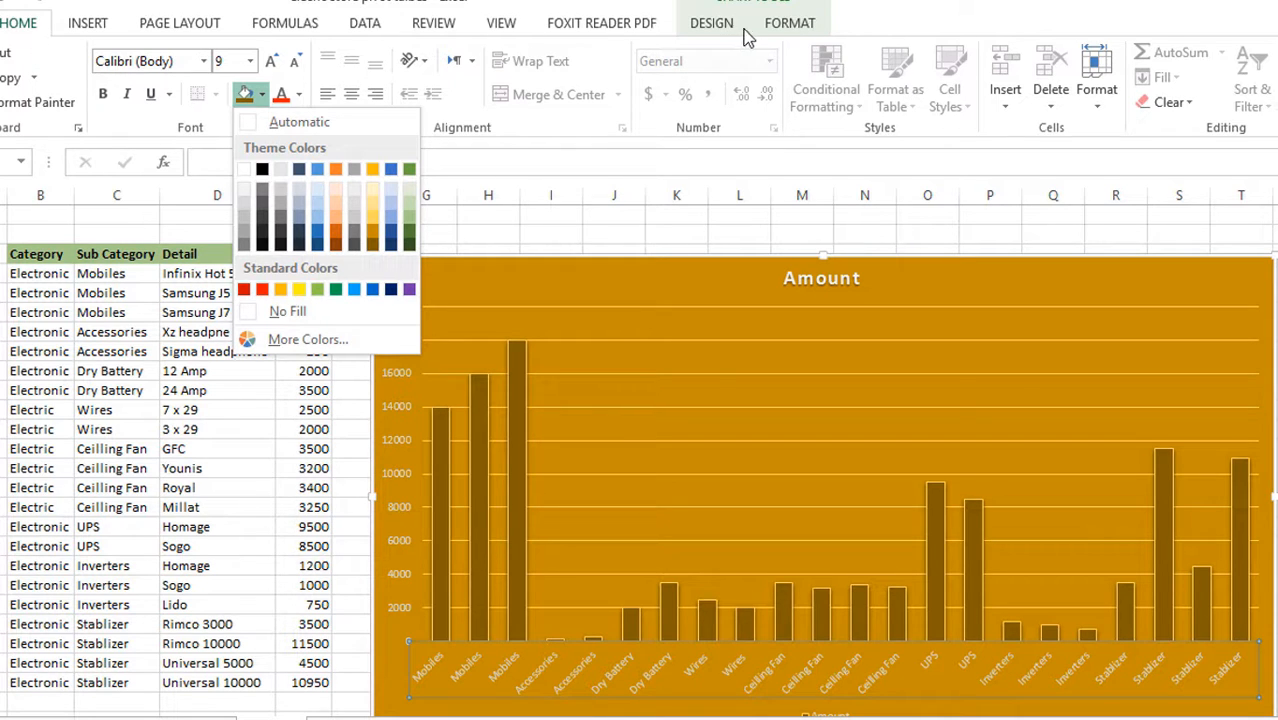
click(795, 24)
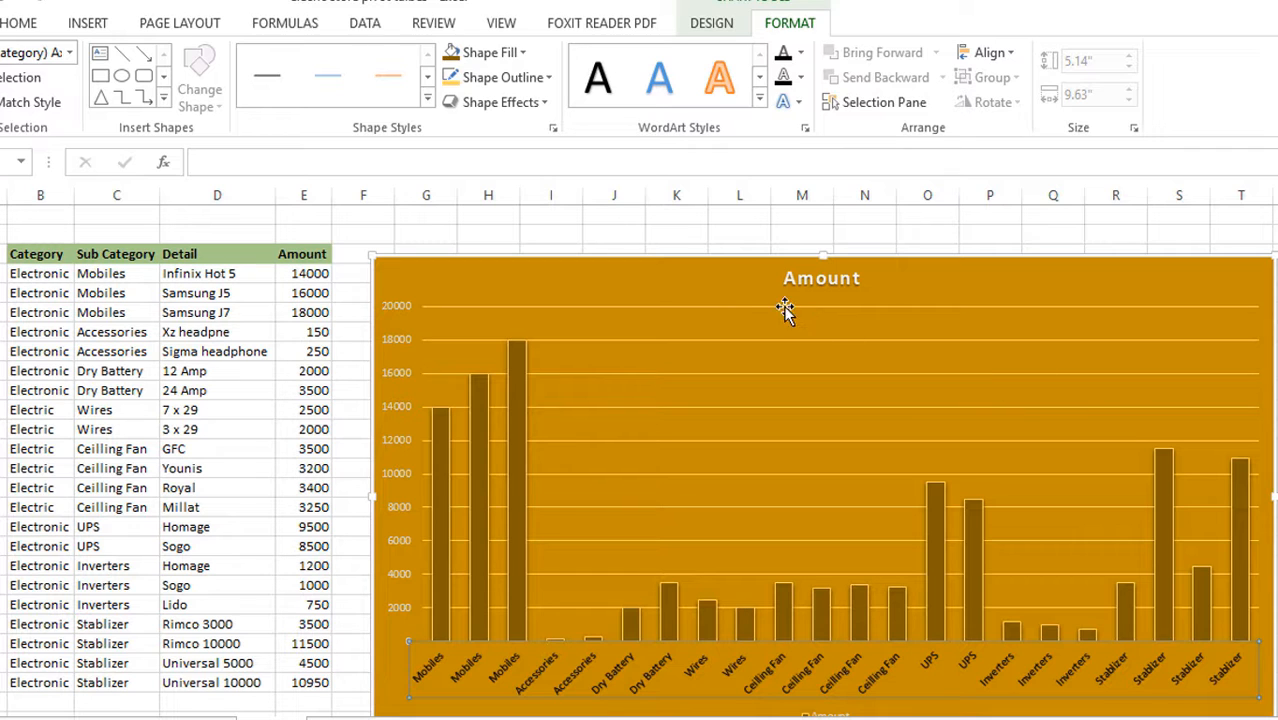
Apply a beveled preset shape effect from the second row of presets to the Amount series columns
click(440, 470)
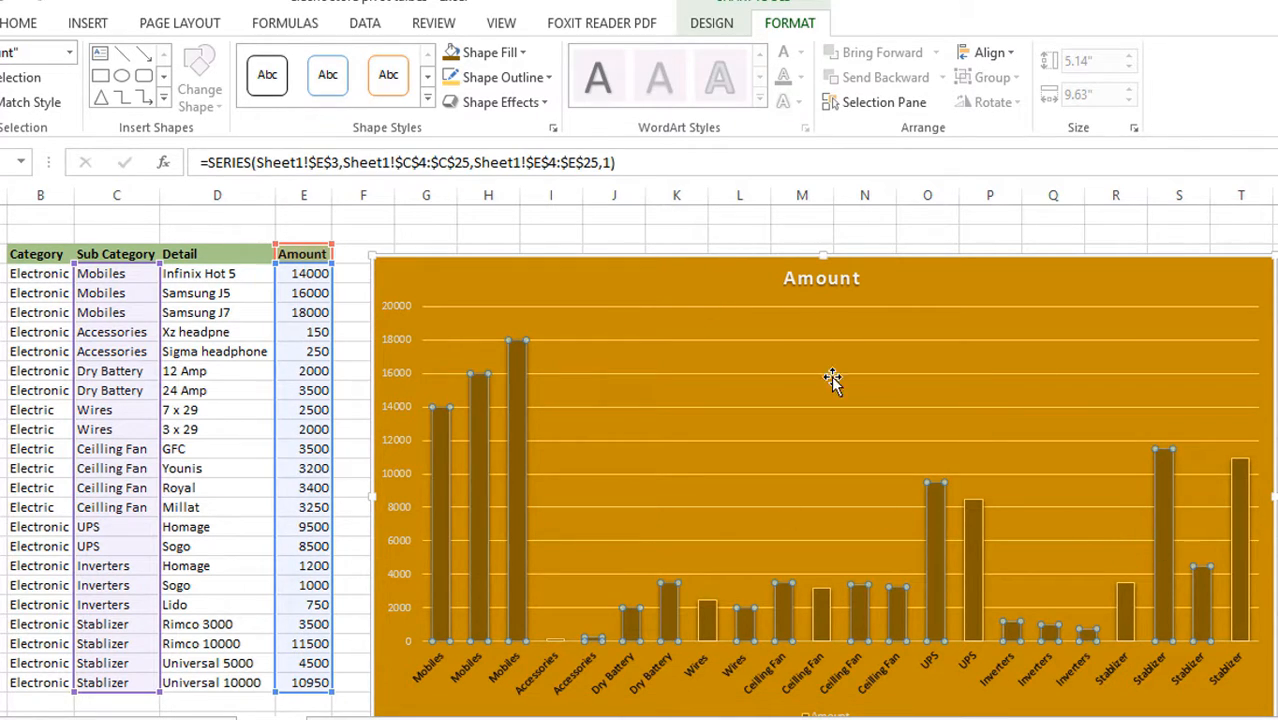
click(547, 106)
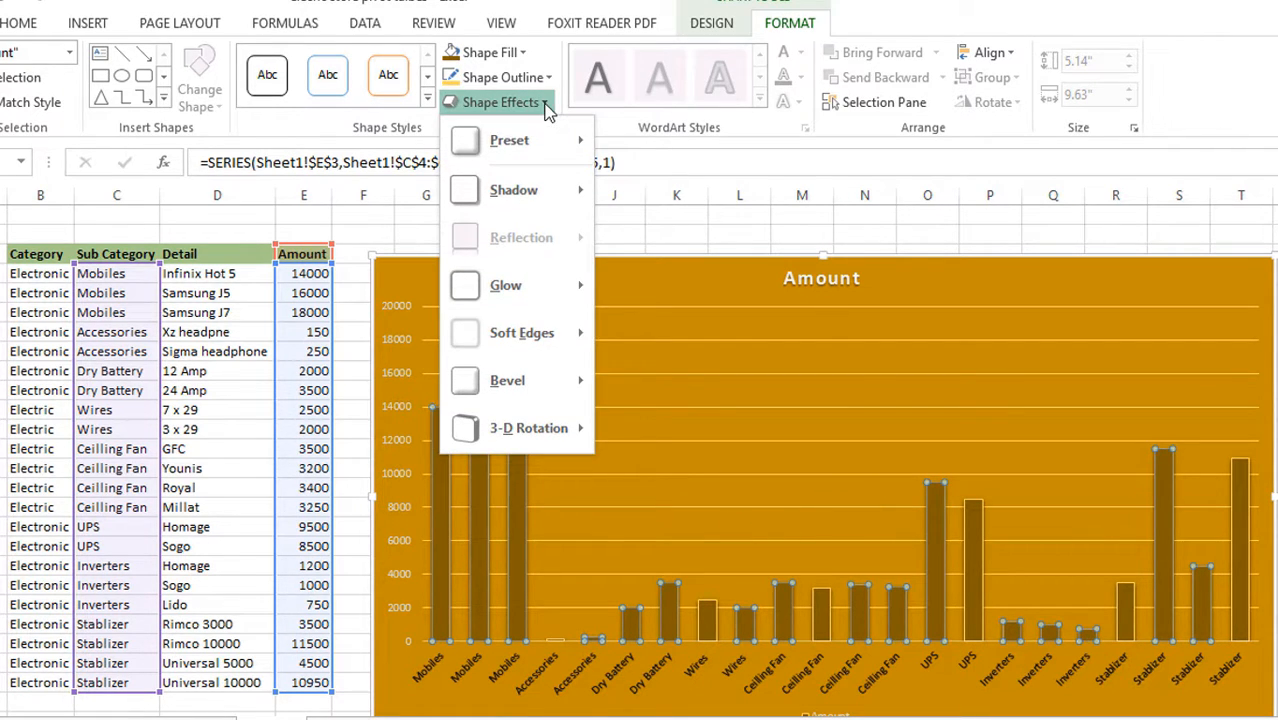
mouse_move(536, 148)
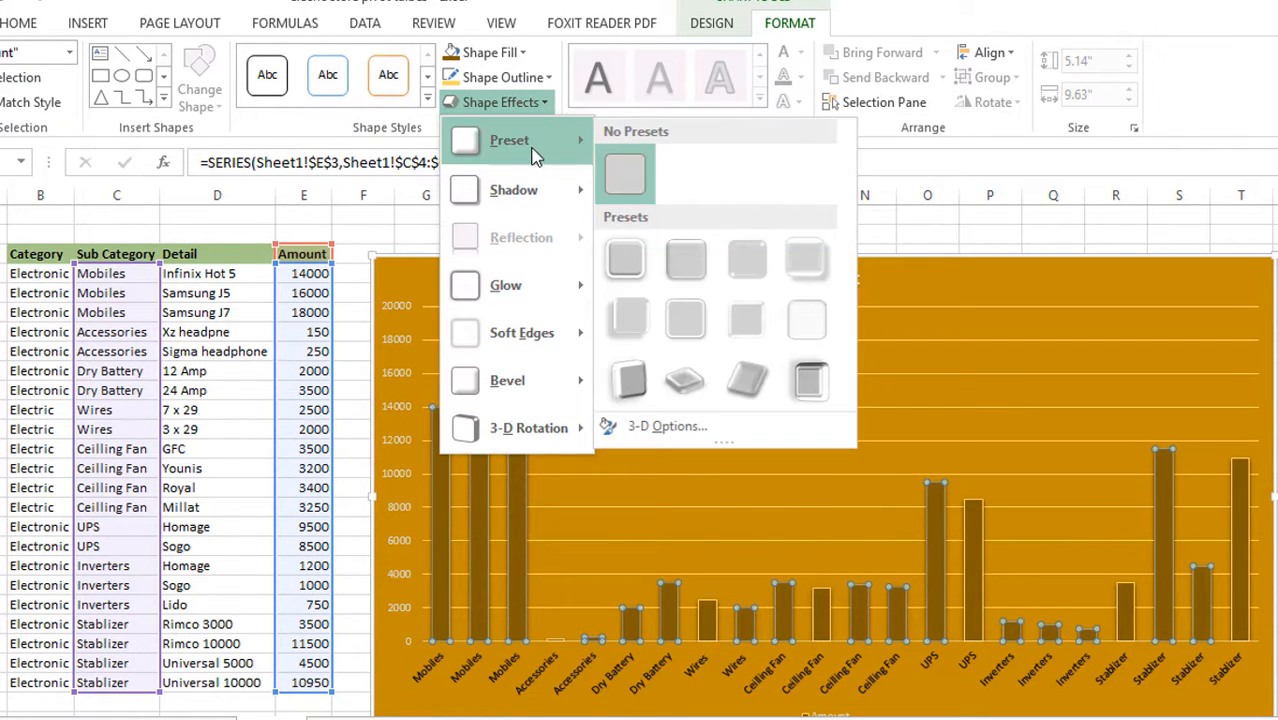
click(641, 312)
click(997, 394)
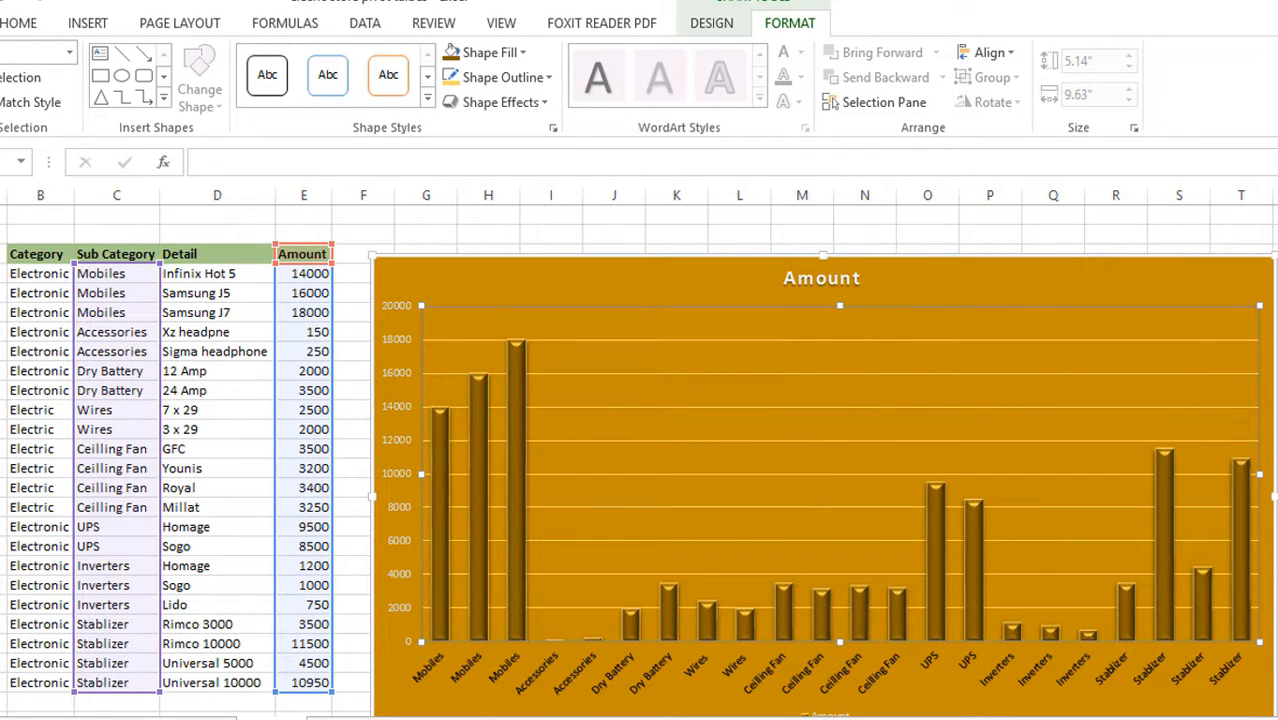
Fill the whole chart area with a light tint of the Gold, Accent 4 theme color
click(1060, 285)
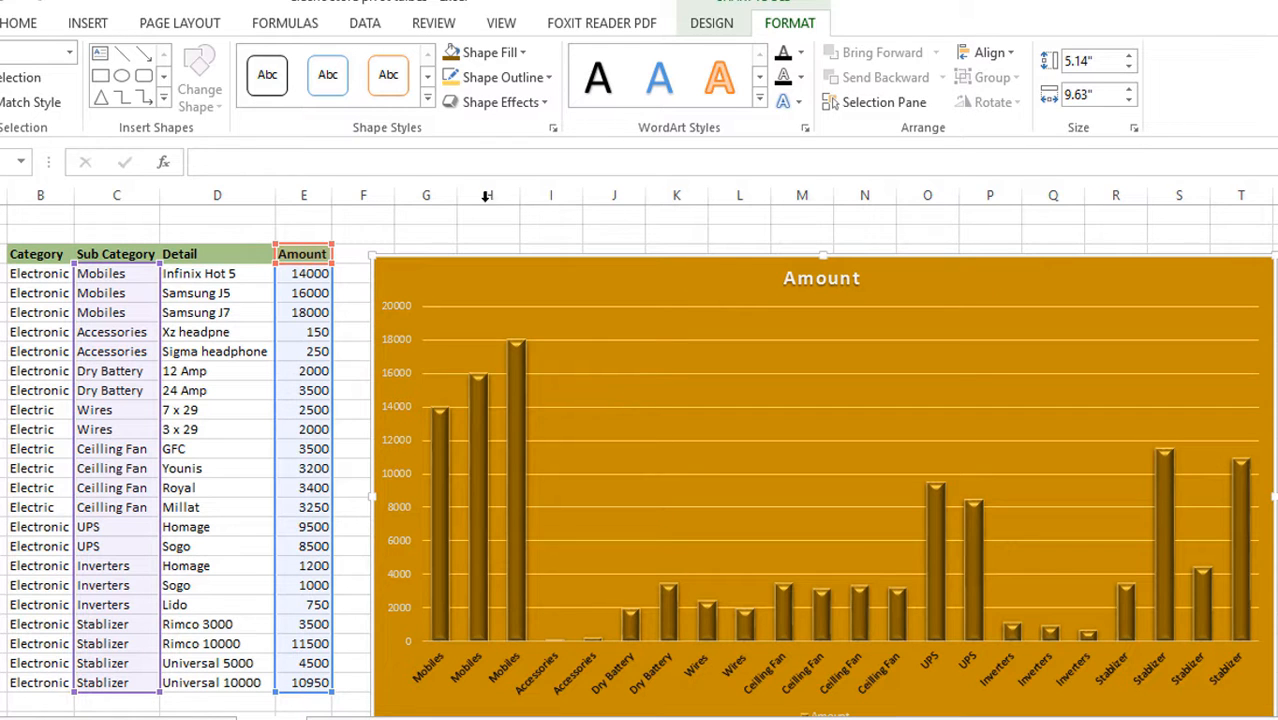
click(521, 53)
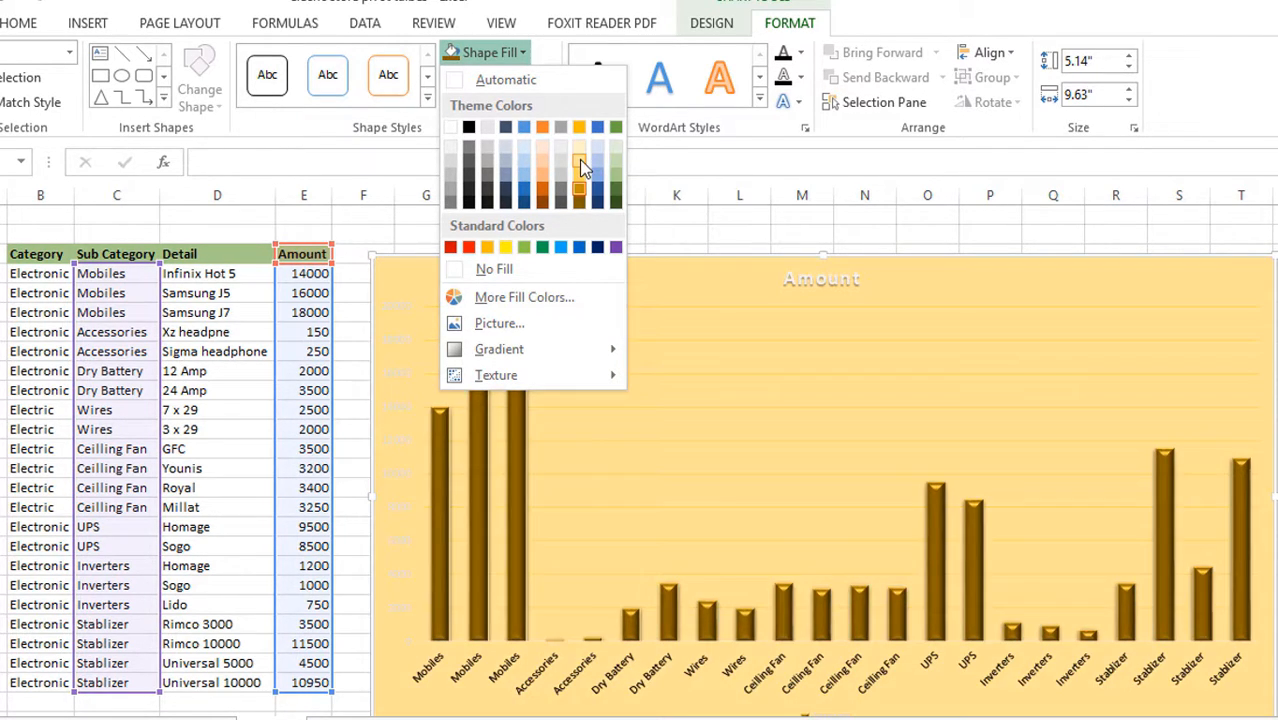
click(580, 162)
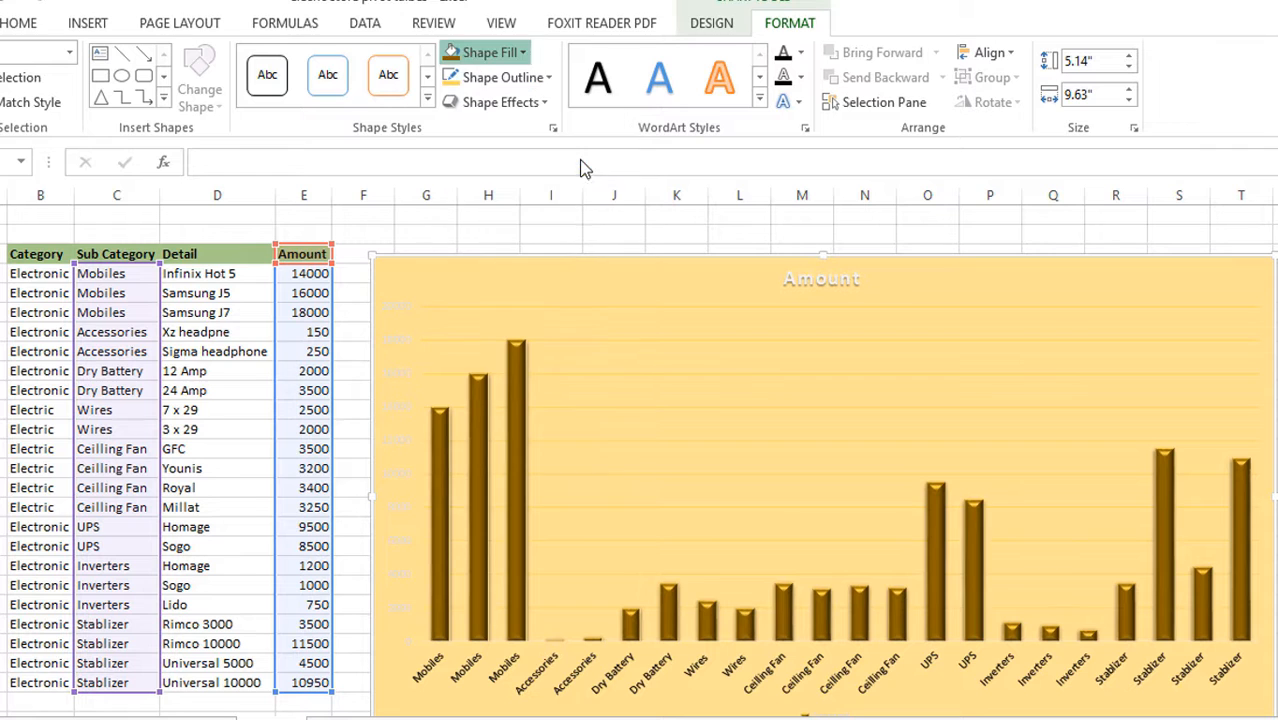
Recolor the chart's horizontal major gridlines with a darker shade of the Gold, Accent 4 theme color
click(735, 340)
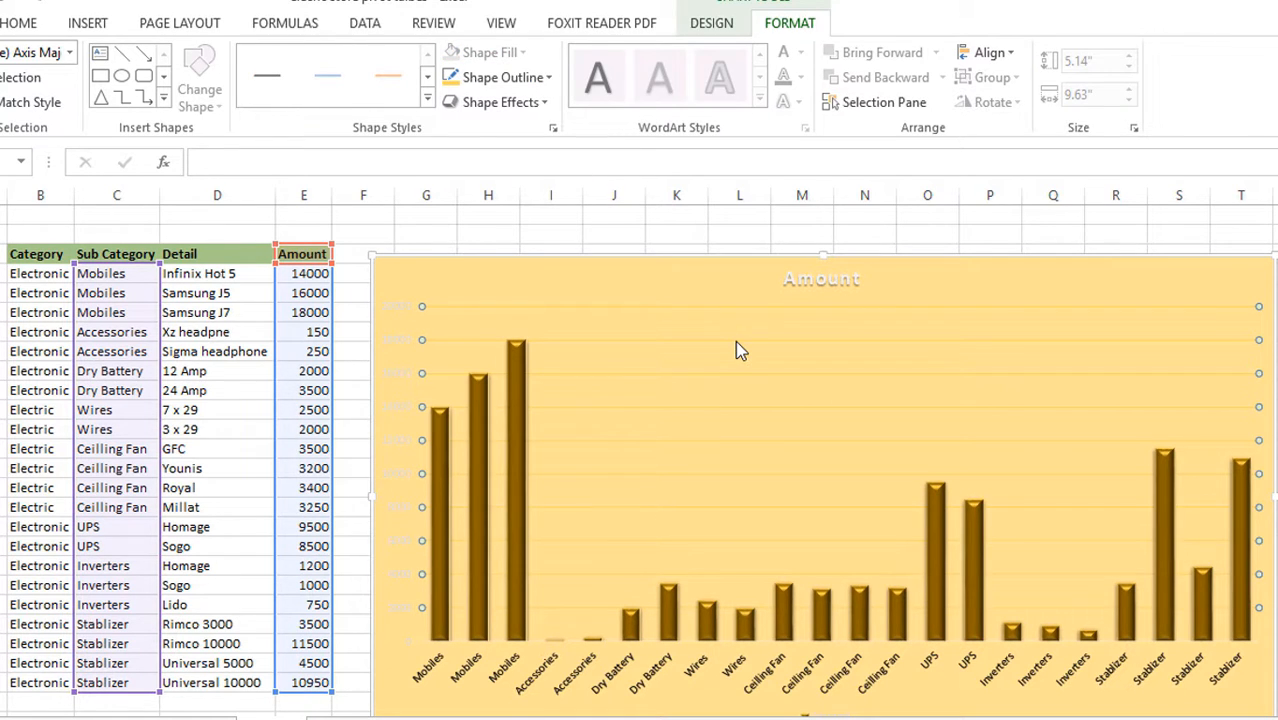
click(546, 80)
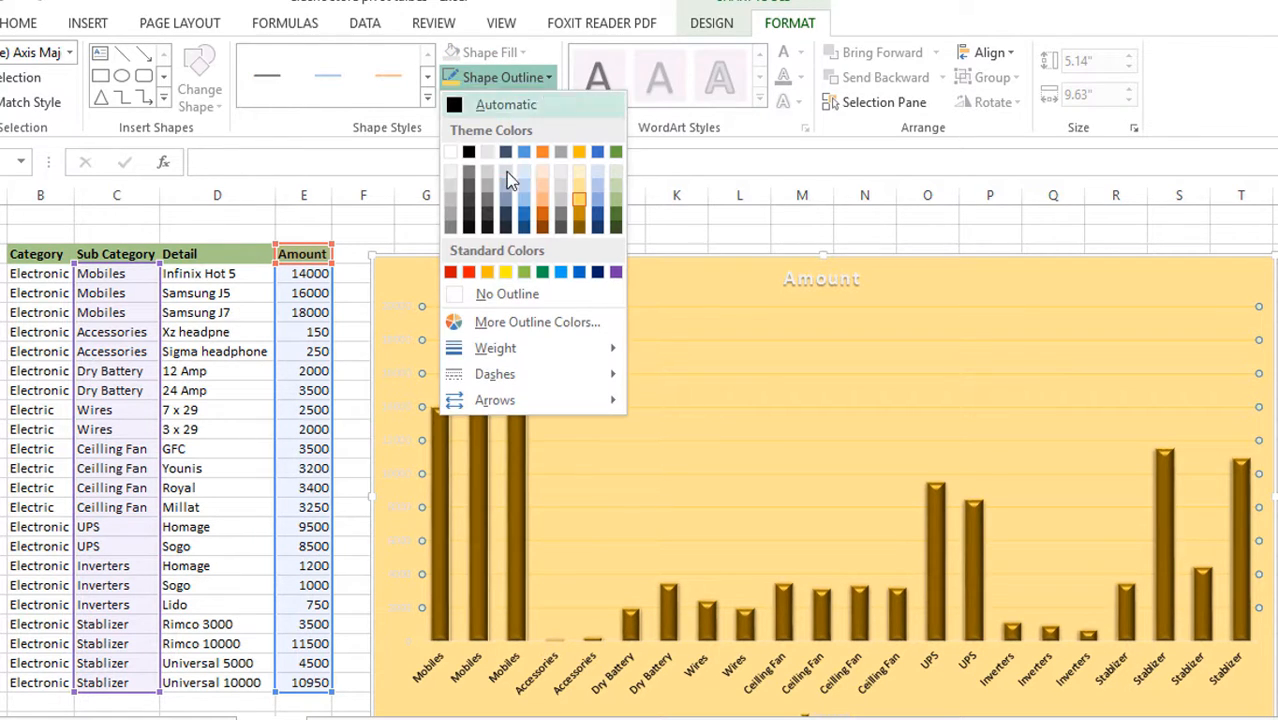
click(585, 214)
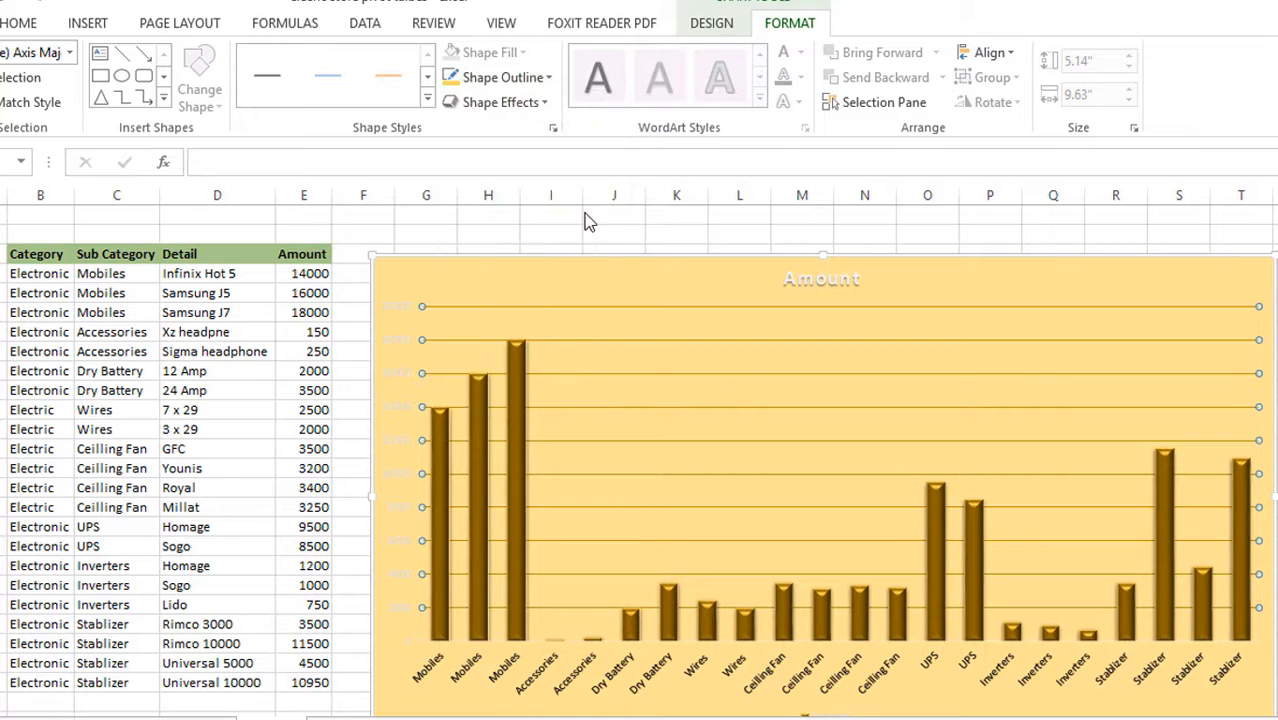
Apply the plain black WordArt text style to the vertical axis labels and deselect the chart
click(403, 347)
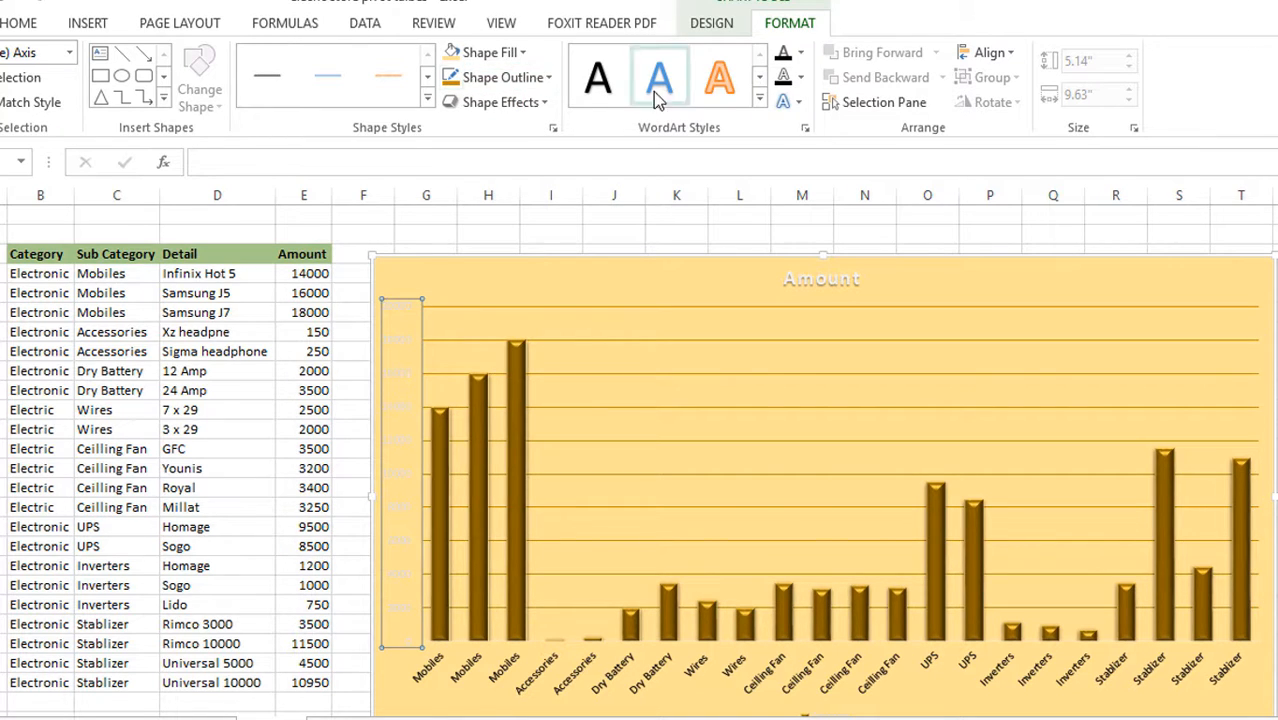
click(600, 80)
click(827, 402)
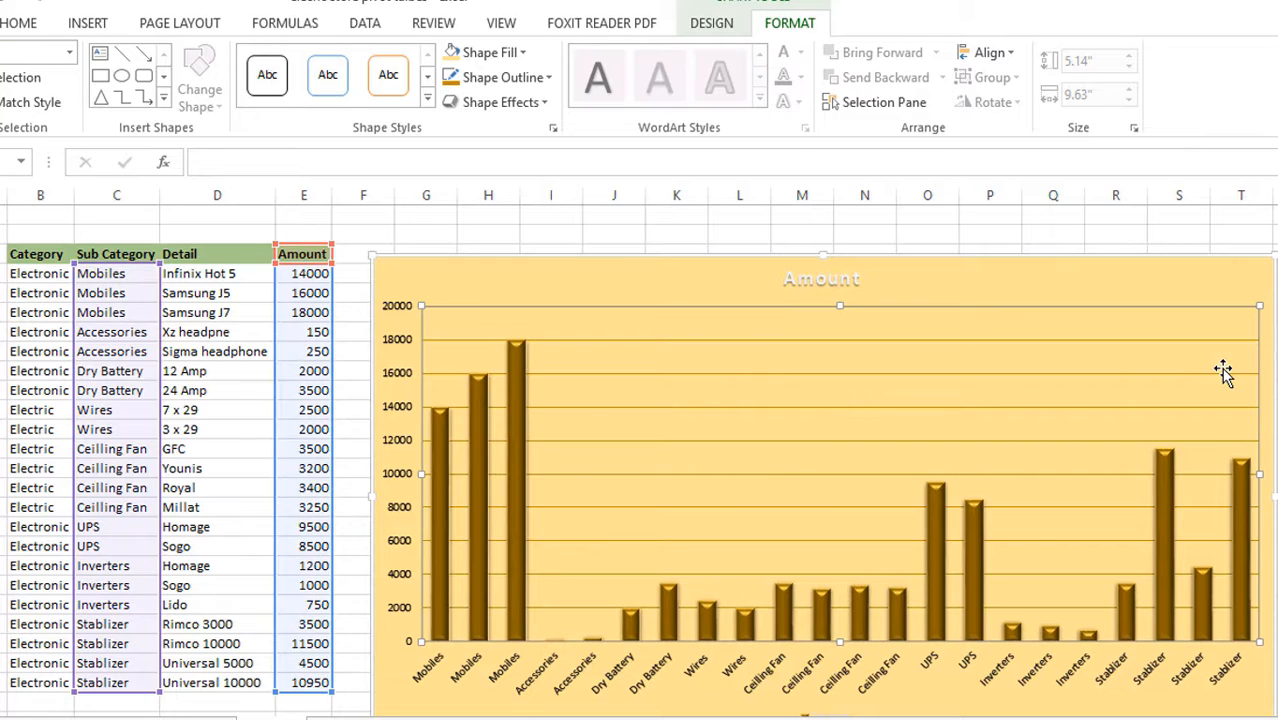
click(1276, 468)
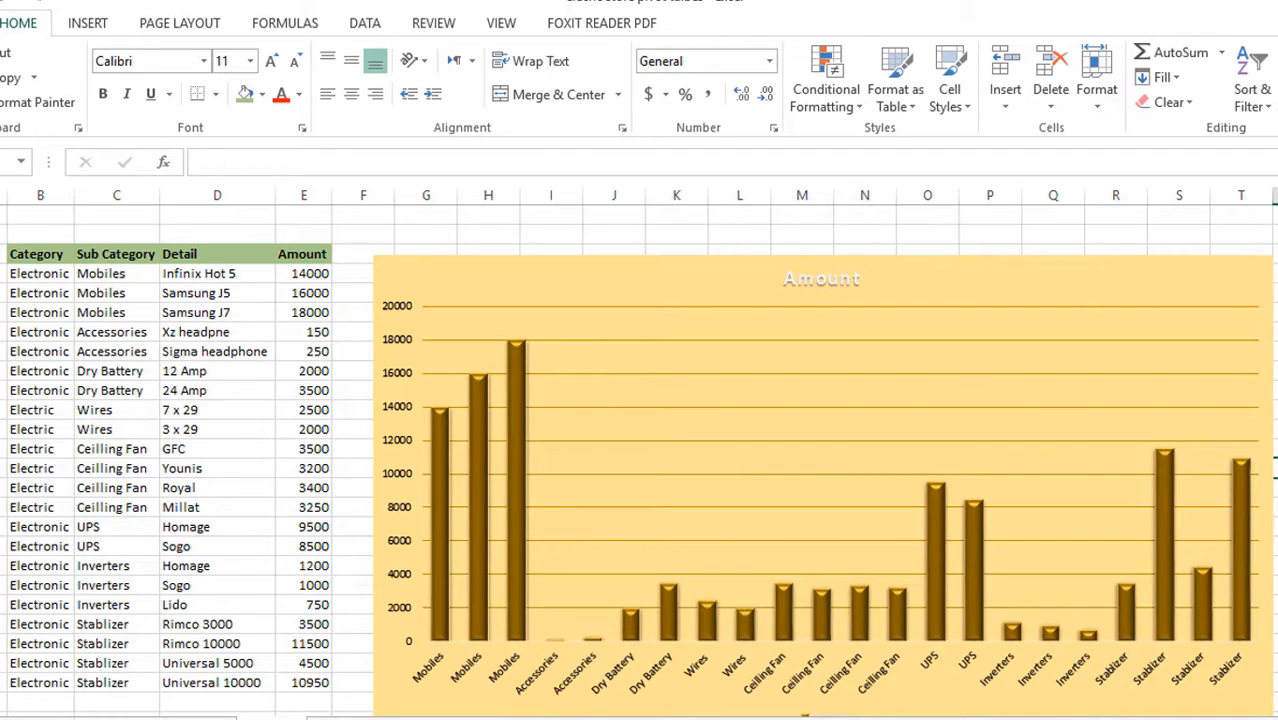
Switch to the students workbook and select the Name column together with the English through Islamiat marks for all students, headers included
mouse_move(804, 716)
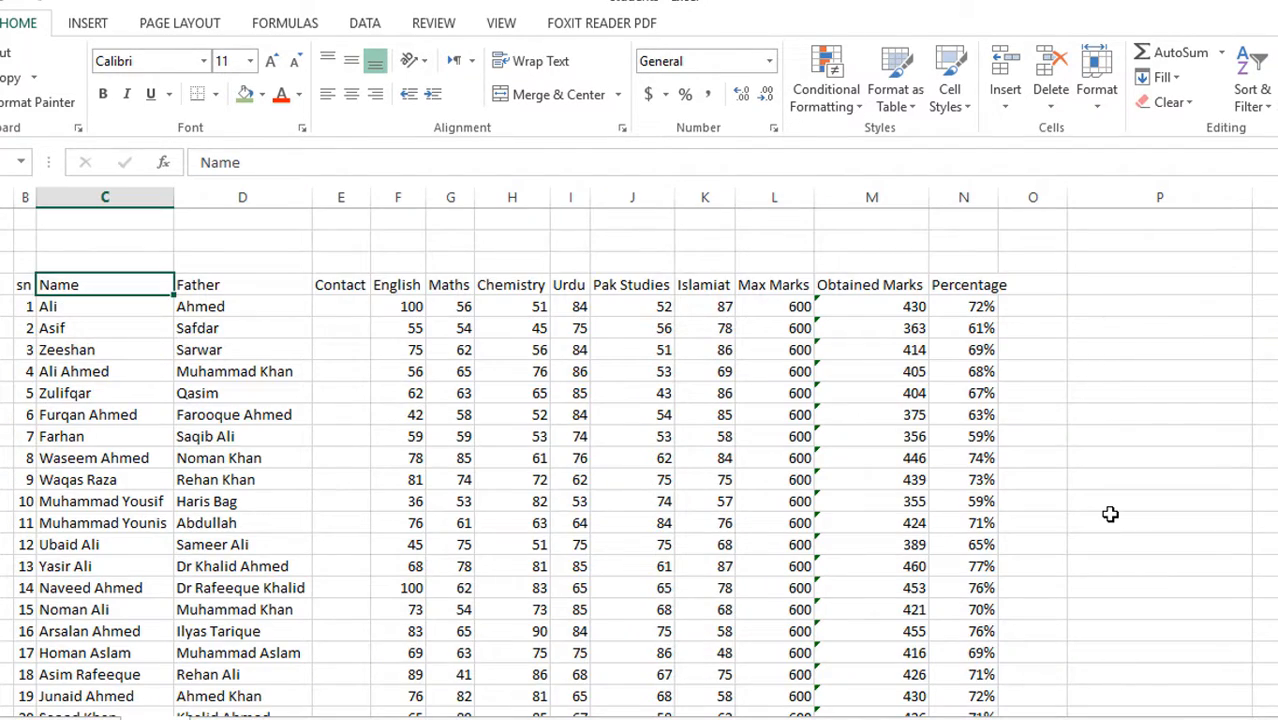
scroll(1110, 513, down, 2)
scroll(1110, 513, up, 2)
drag(104, 285, 119, 677)
scroll(500, 340, up, 1)
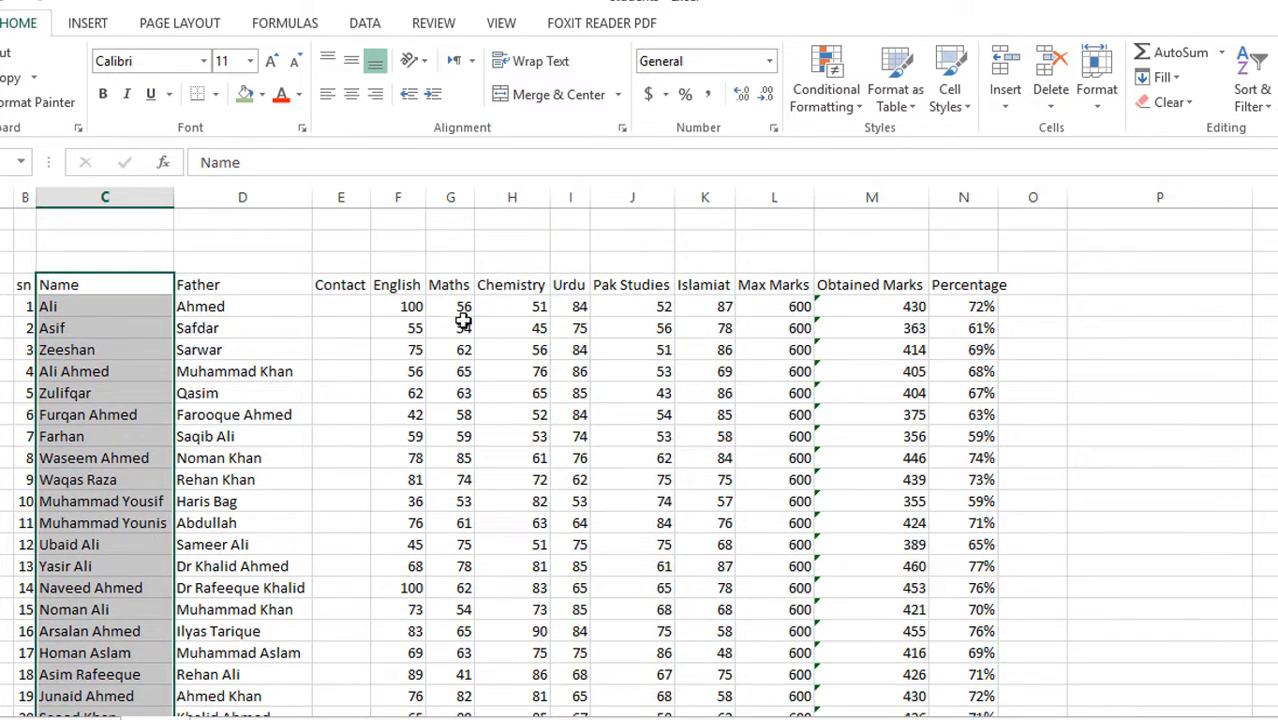
drag(398, 285, 711, 678)
Insert a 2-D clustered column chart from the selected names and subject marks
click(99, 27)
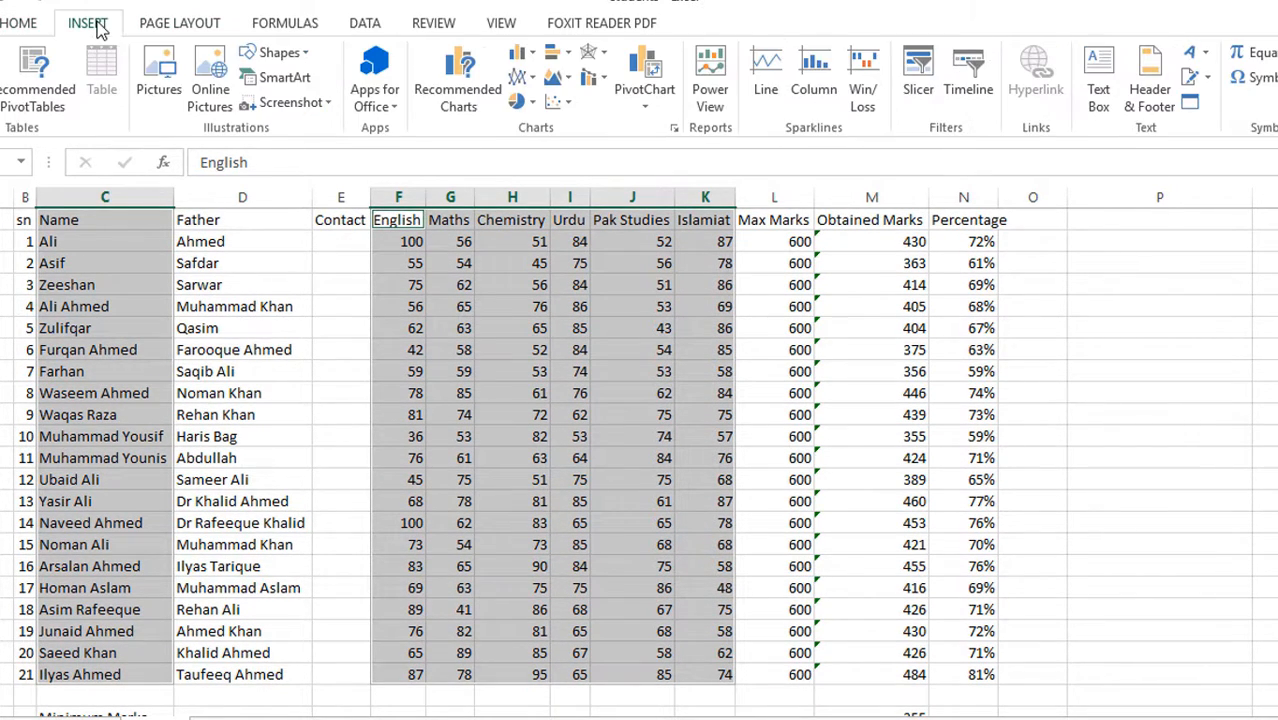
click(520, 52)
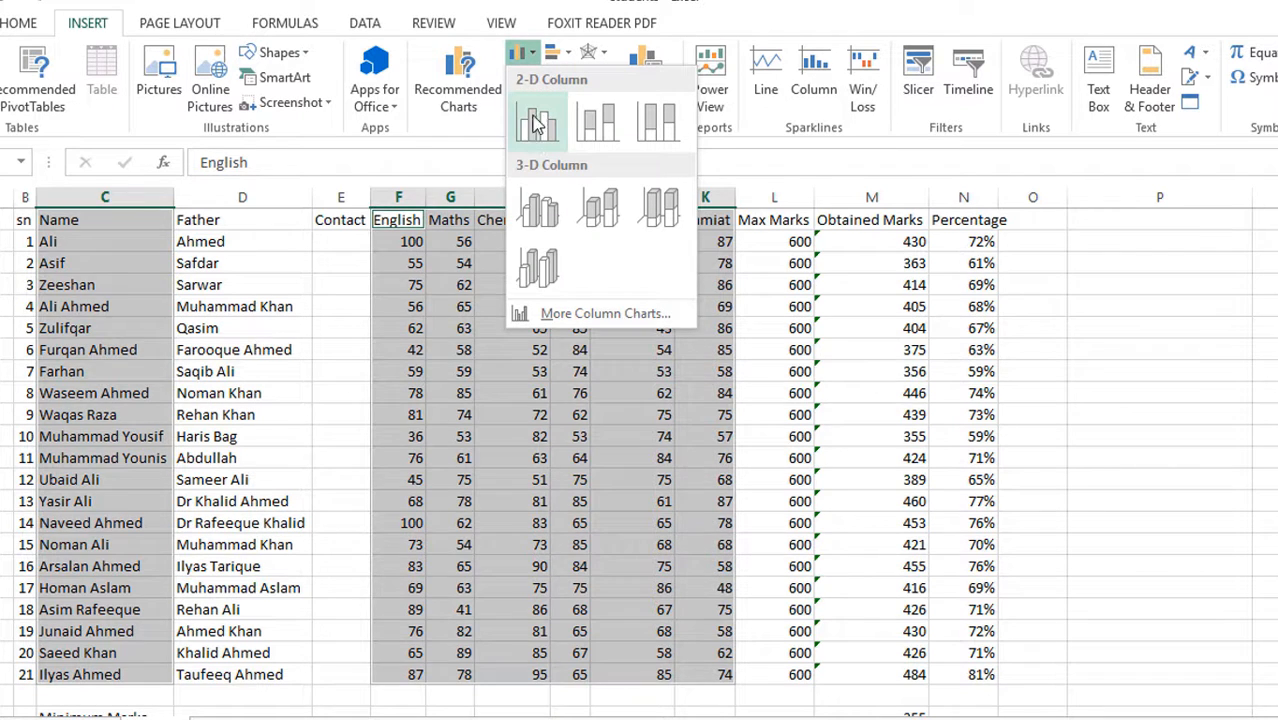
click(538, 133)
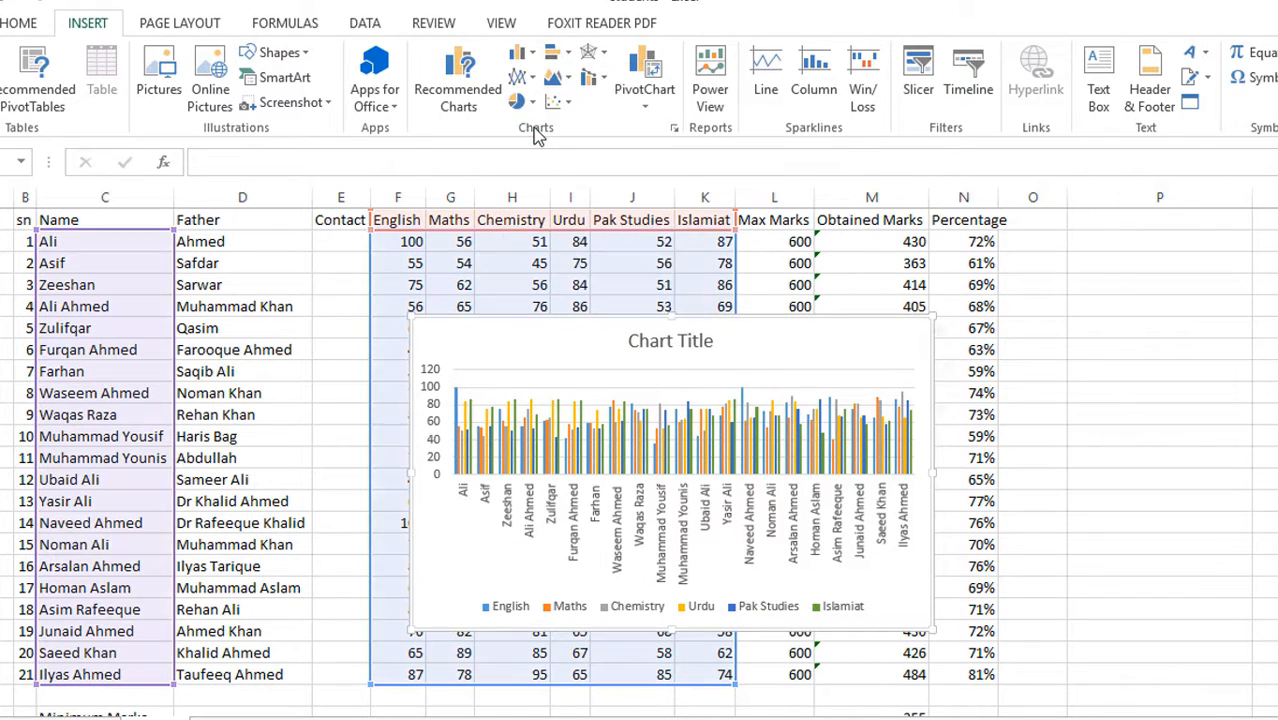
Move the chart directly below the Max Marks row, starting at column C, and widen it to column Q
scroll(910, 500, down, 2)
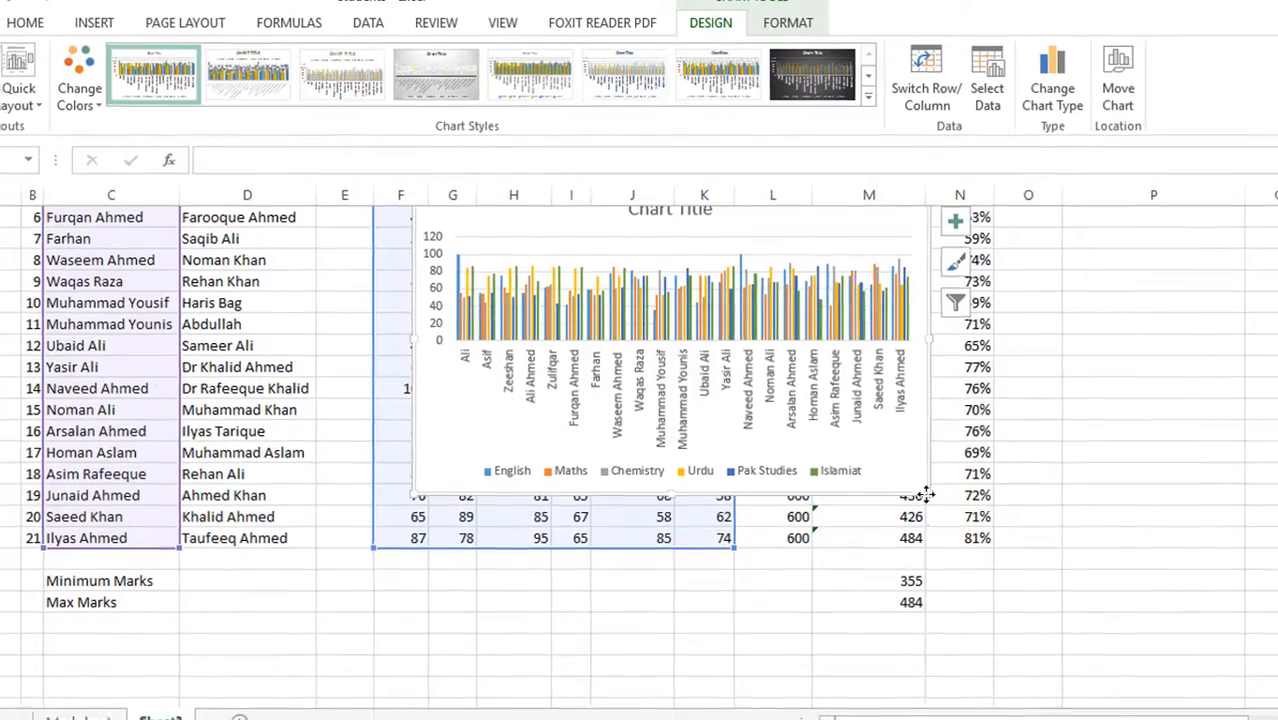
drag(925, 497, 753, 715)
scroll(842, 490, down, 3)
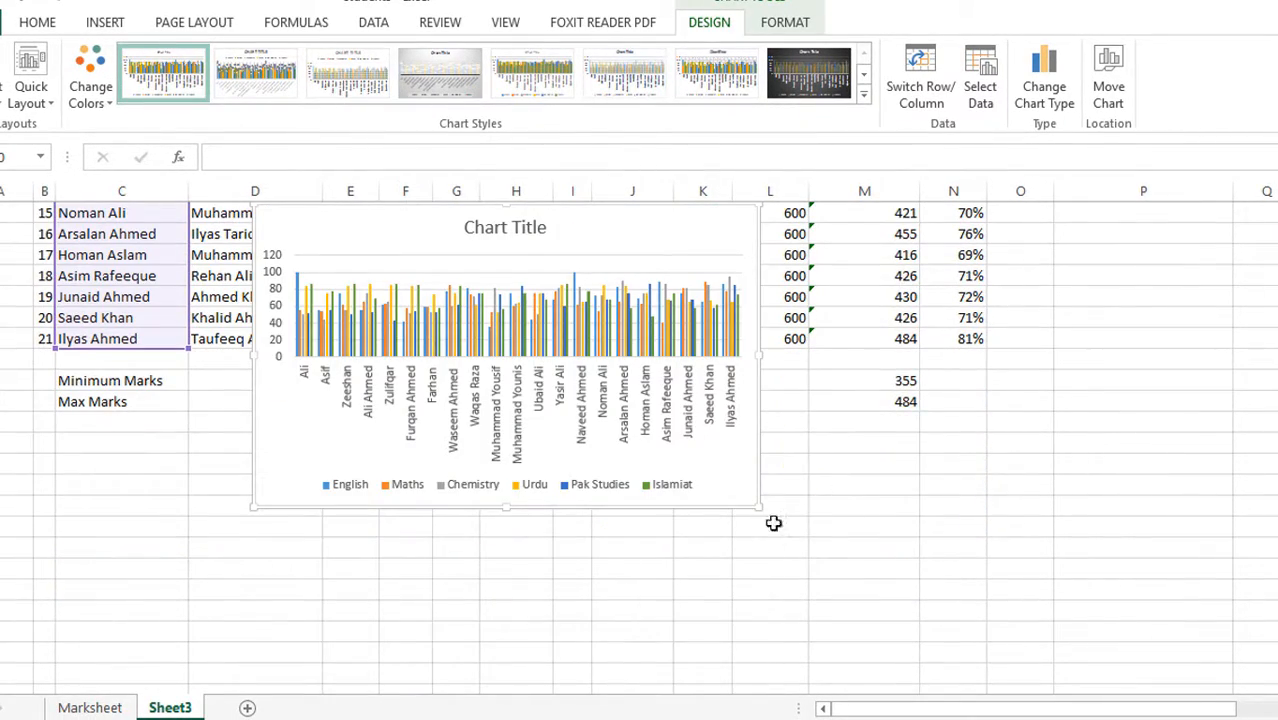
drag(759, 477, 560, 576)
drag(562, 461, 1276, 468)
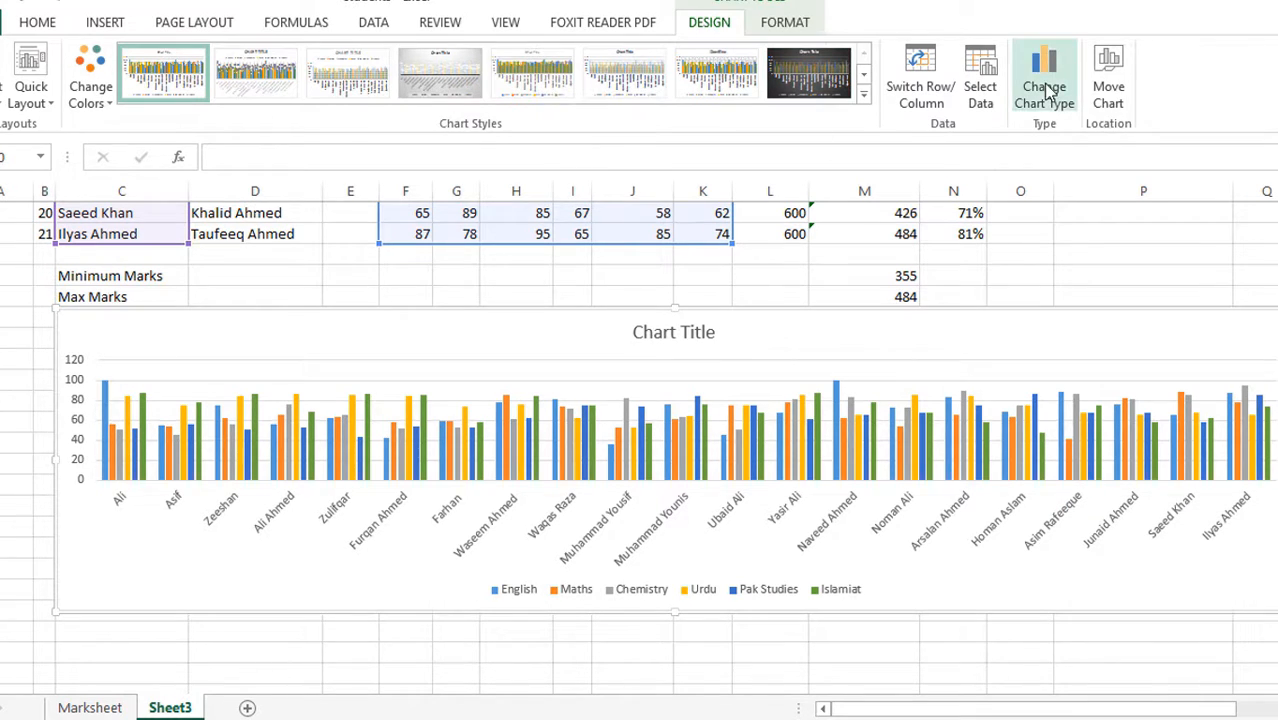
Change the marks chart to the Stacked Column type, keeping the students on the horizontal axis
click(1044, 71)
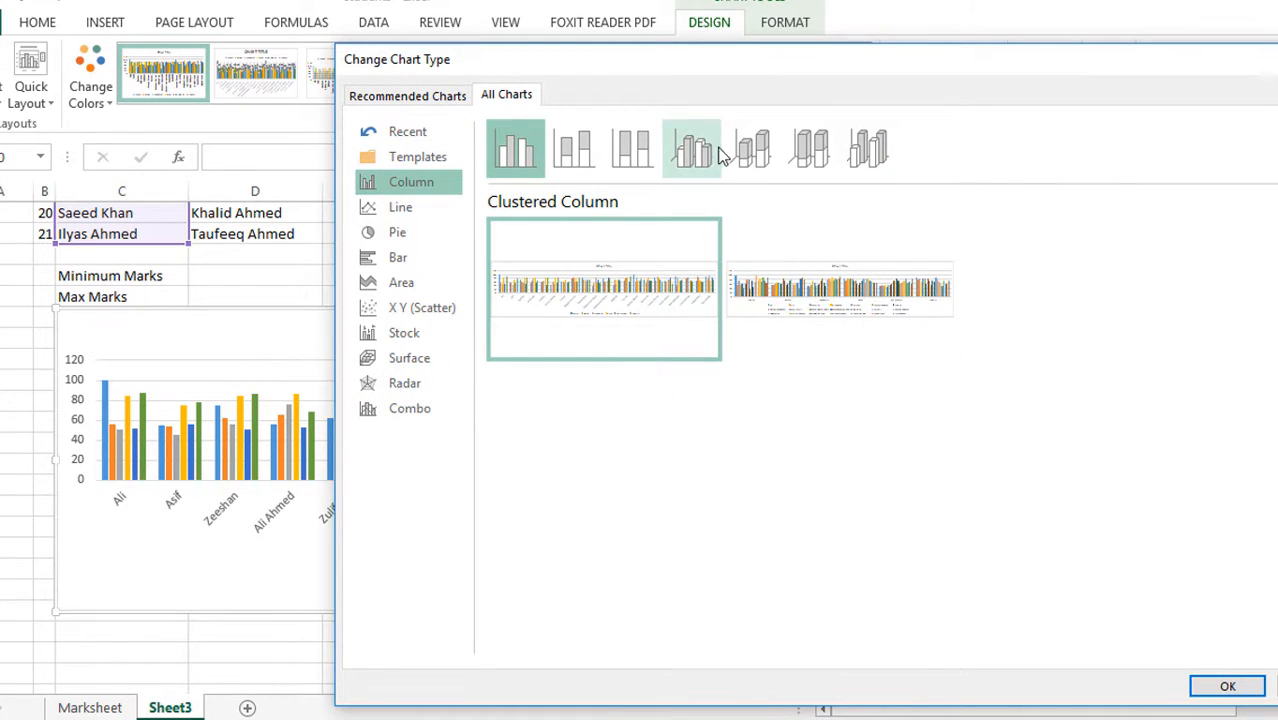
click(575, 155)
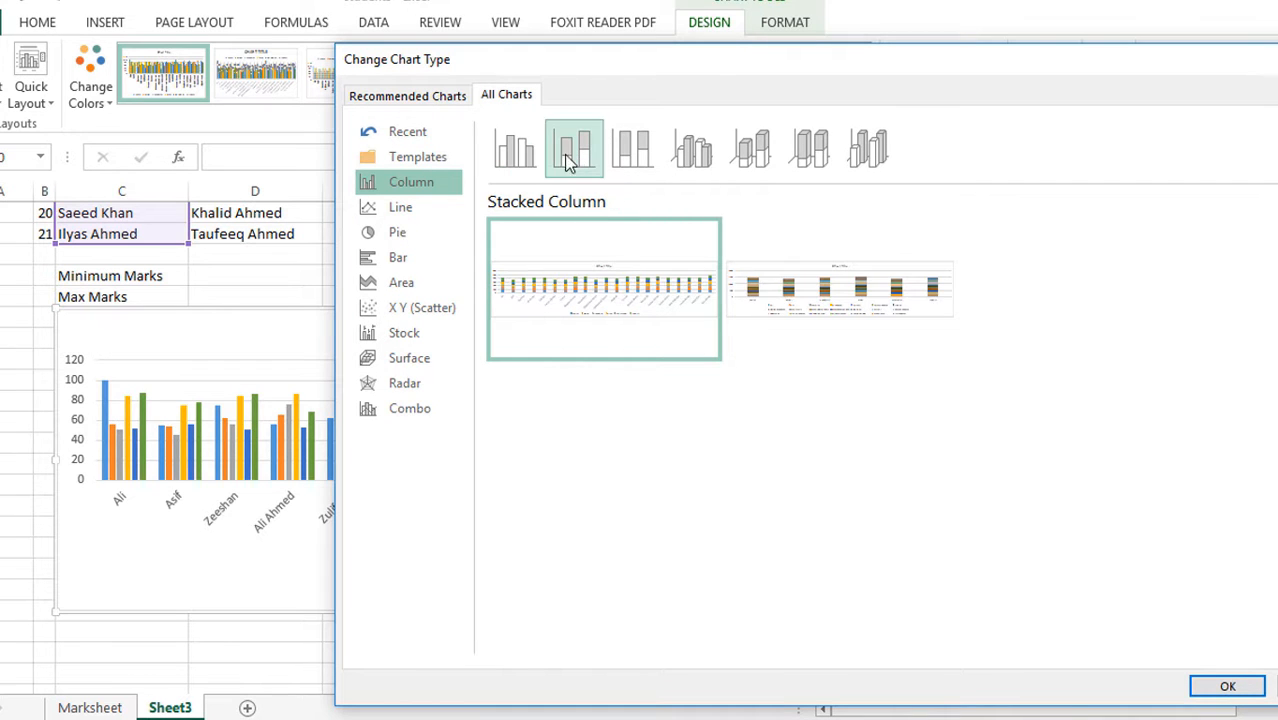
click(1227, 686)
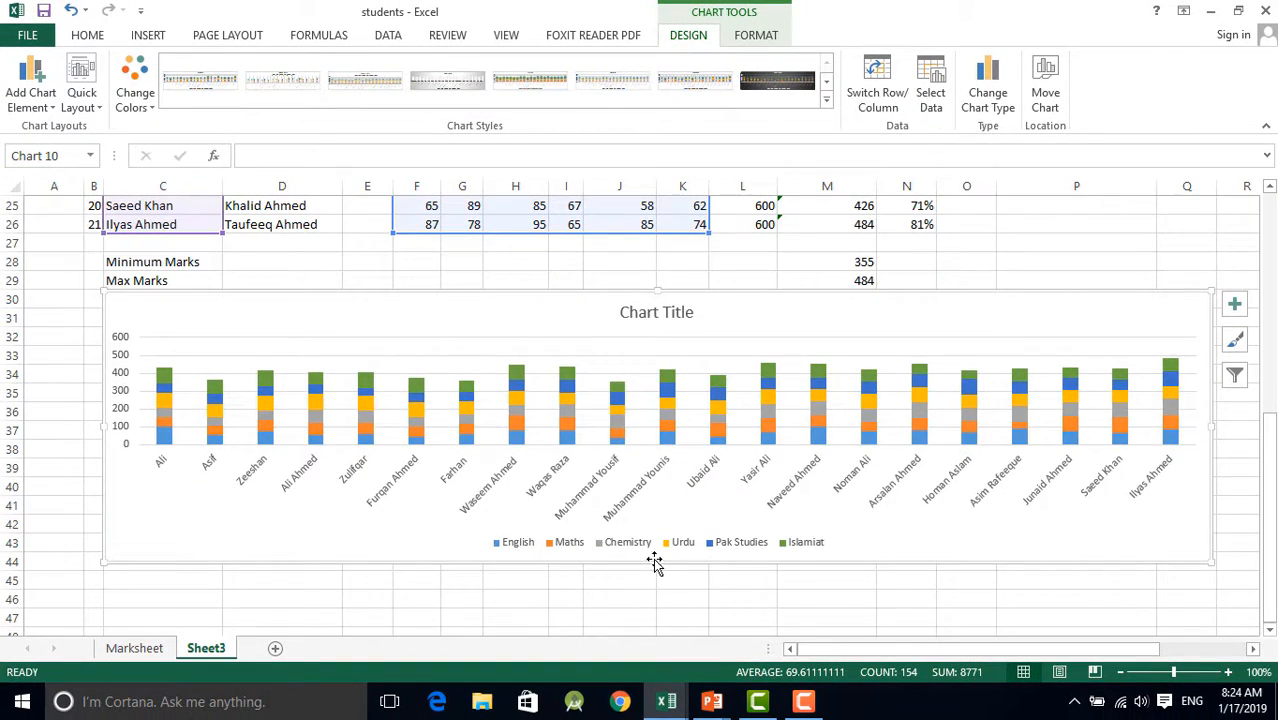
Enlarge the stacked column chart downward to a height of about 3.96 inches
drag(655, 563, 659, 634)
scroll(167, 487, up, 1)
scroll(167, 487, down, 2)
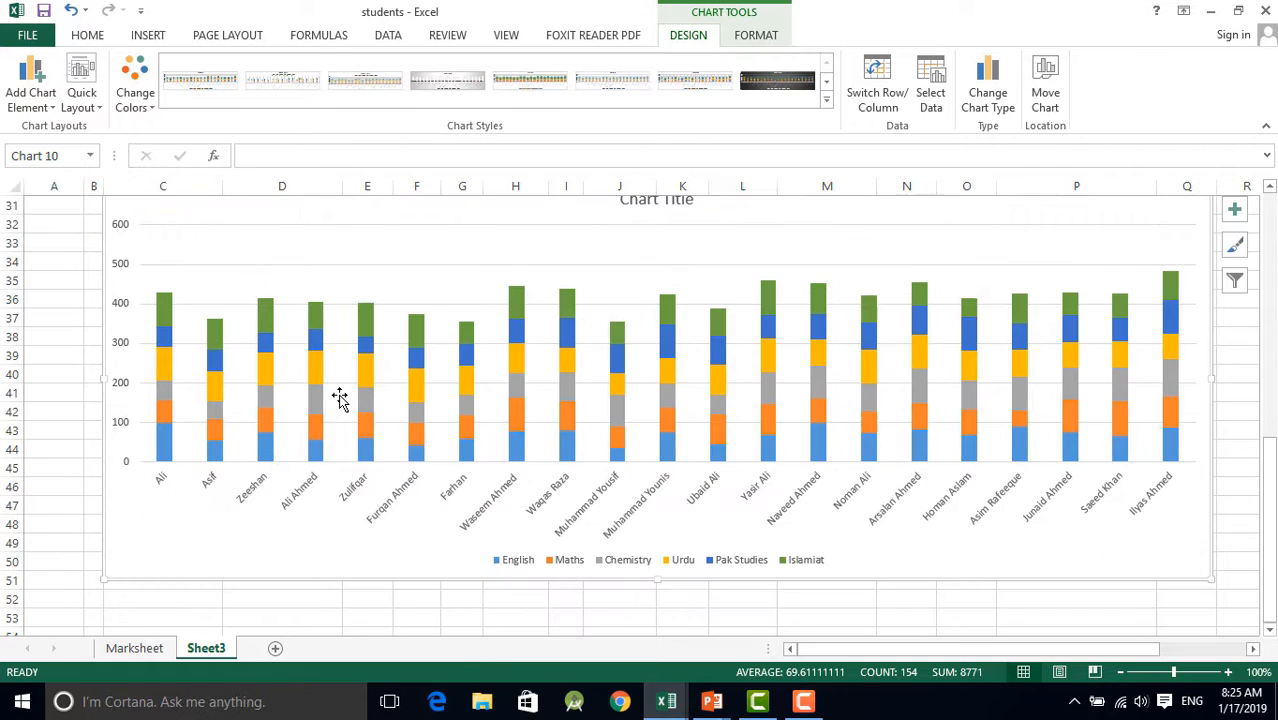
scroll(165, 410, up, 1)
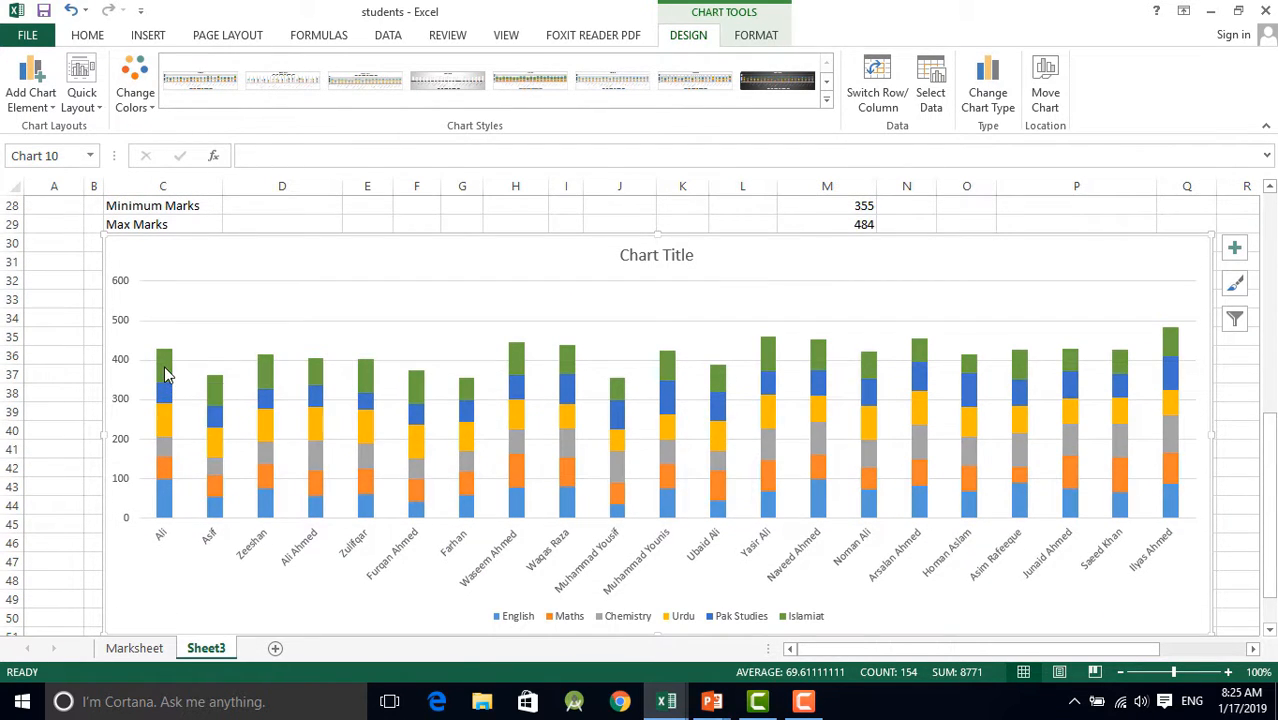
Examine how the stacked columns show each student's subject marks by checking the Islamiat, Maths, English and Chemistry segments
click(165, 372)
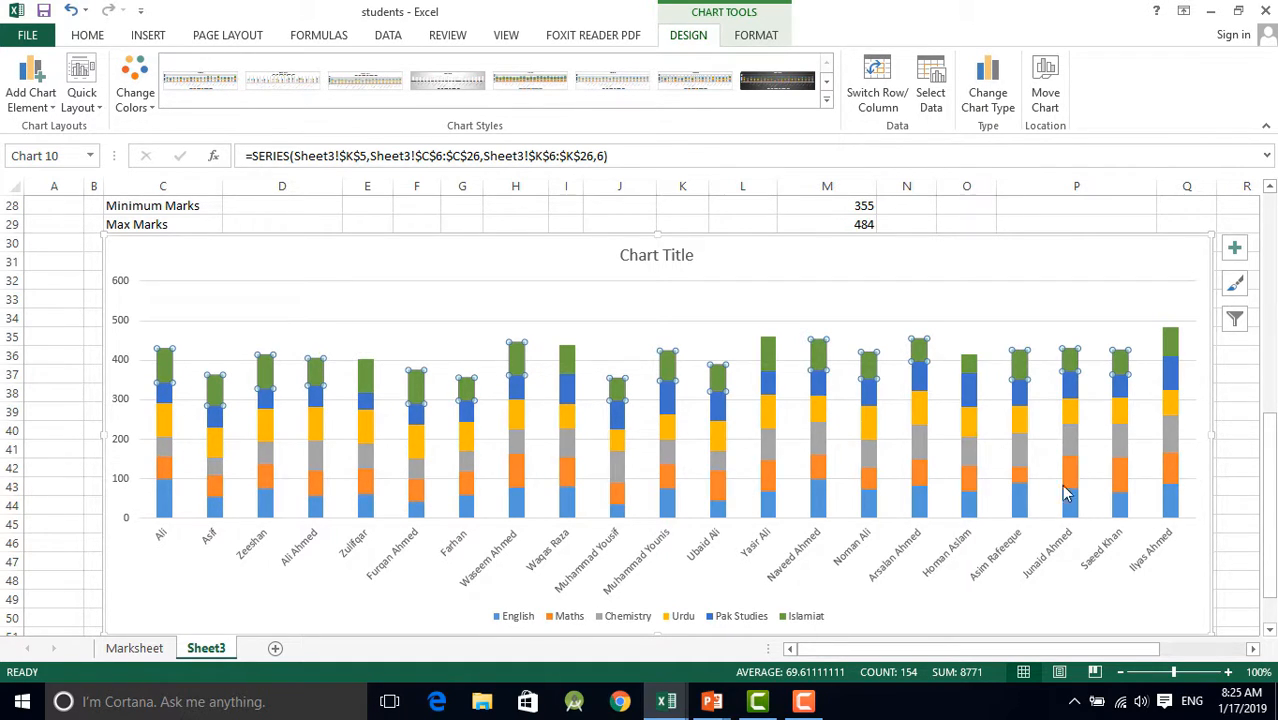
click(977, 480)
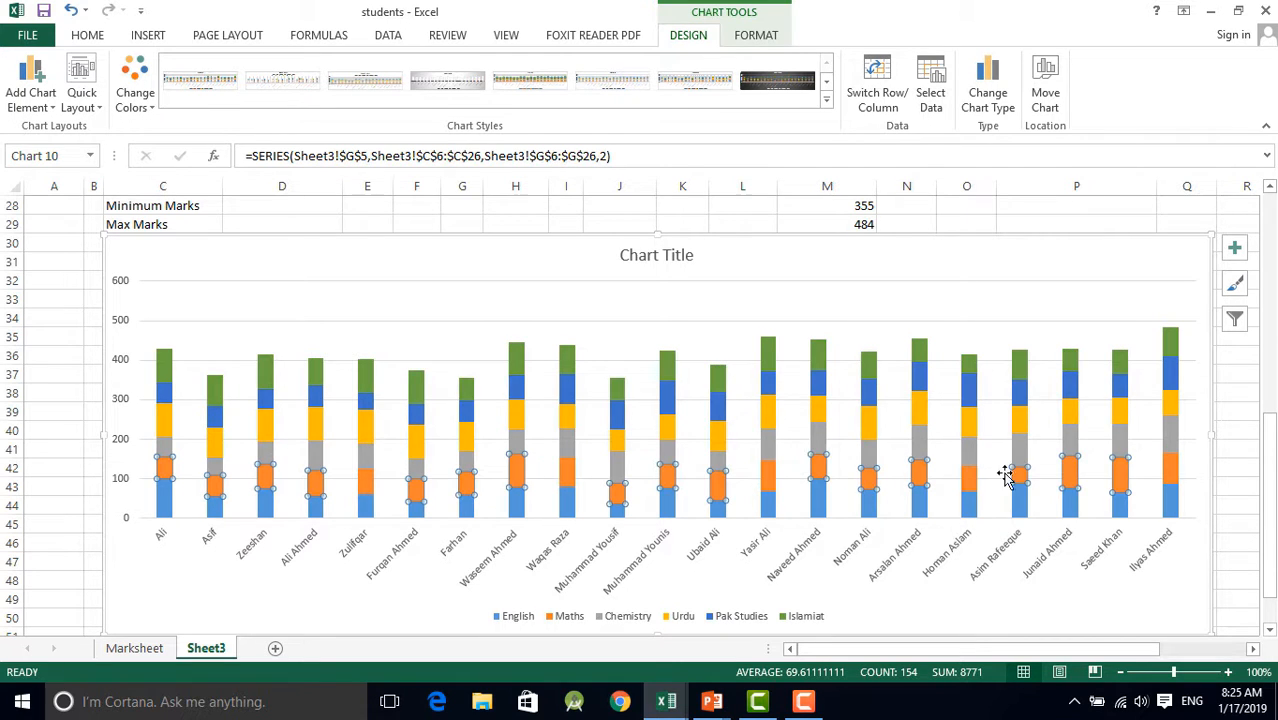
click(1173, 468)
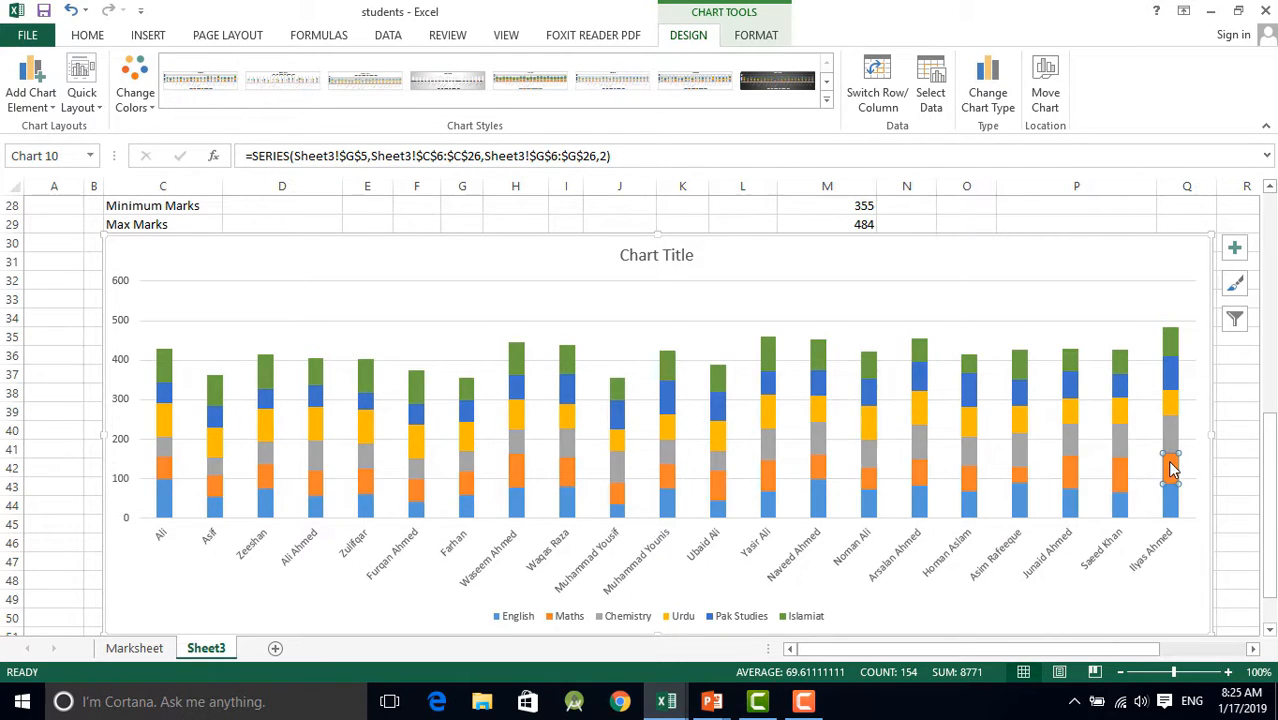
click(163, 505)
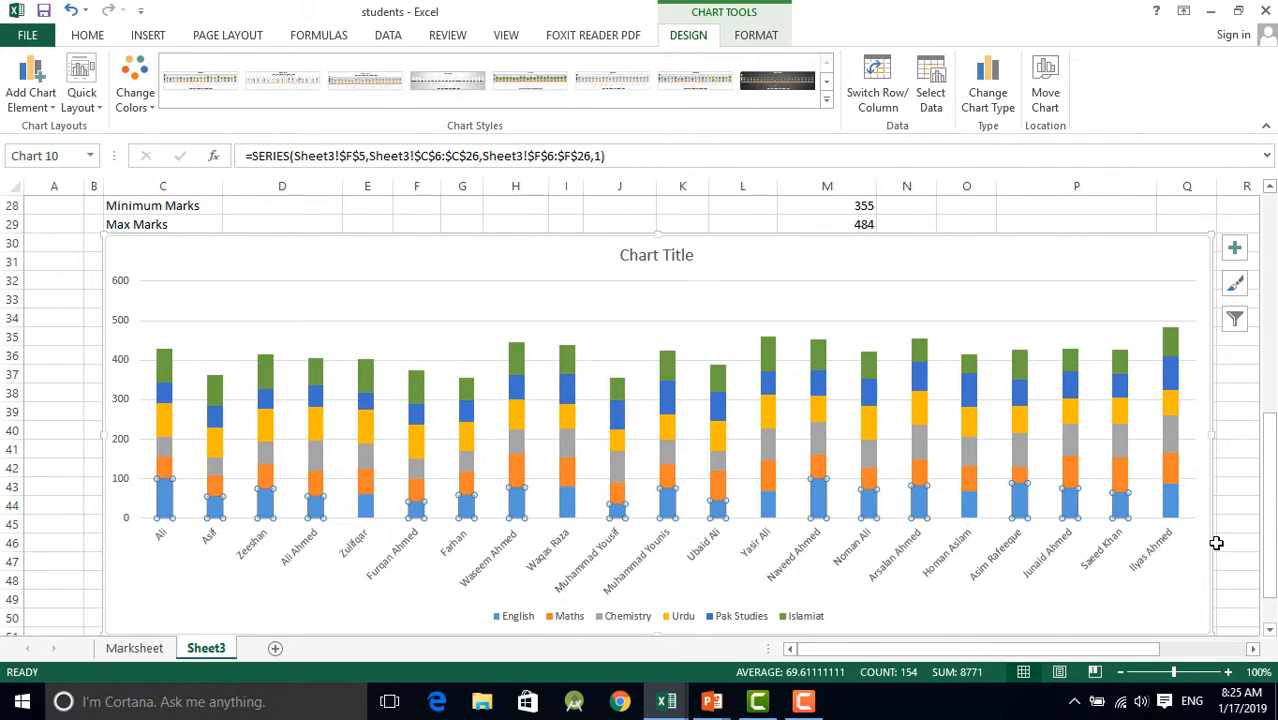
click(816, 440)
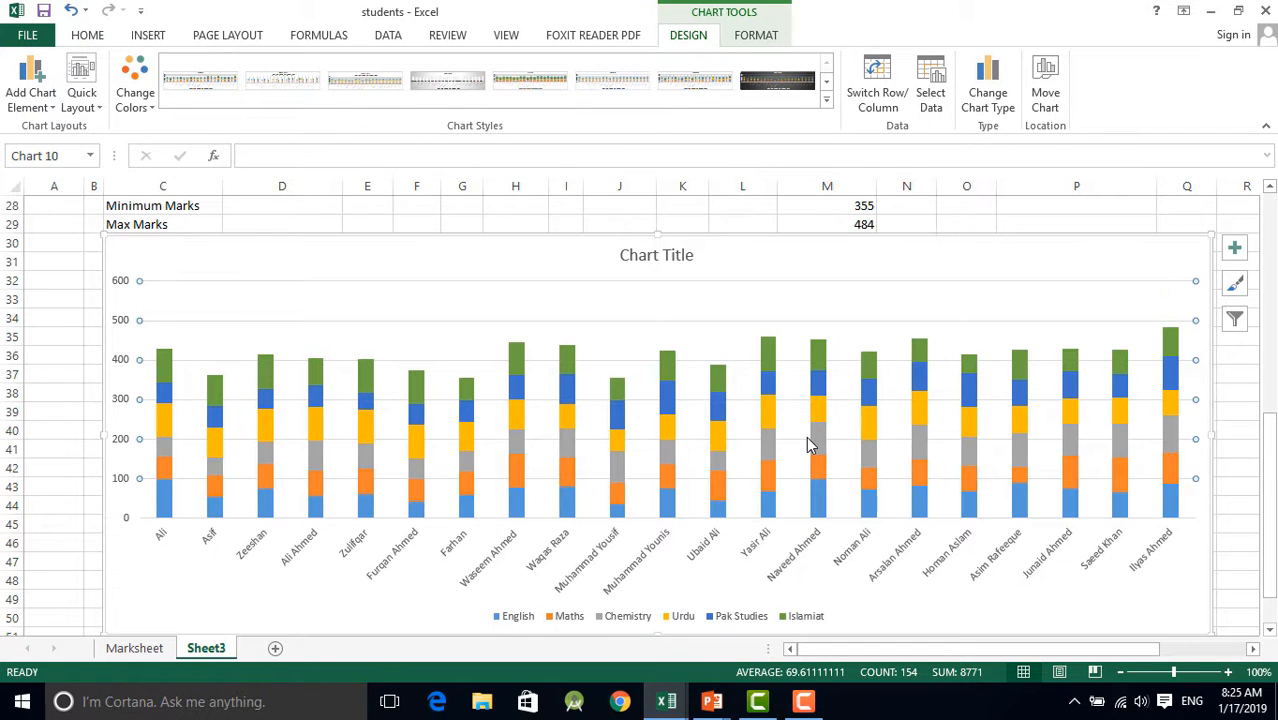
click(815, 444)
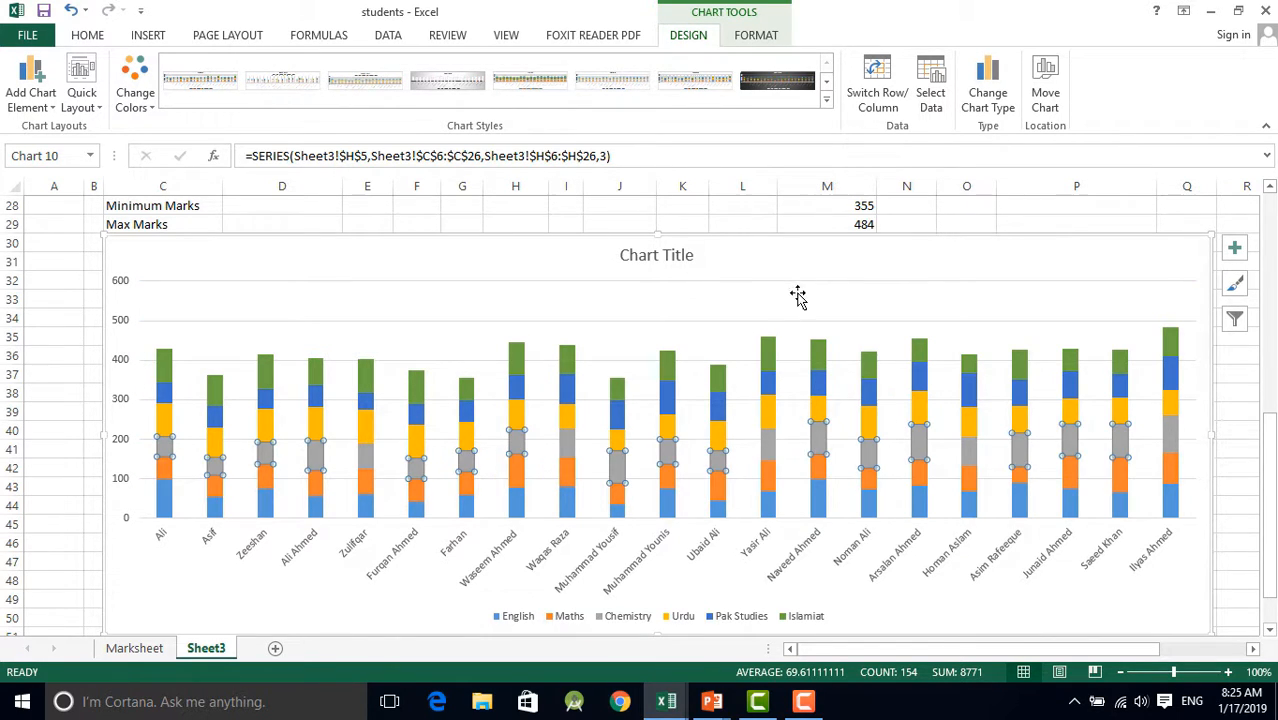
click(826, 285)
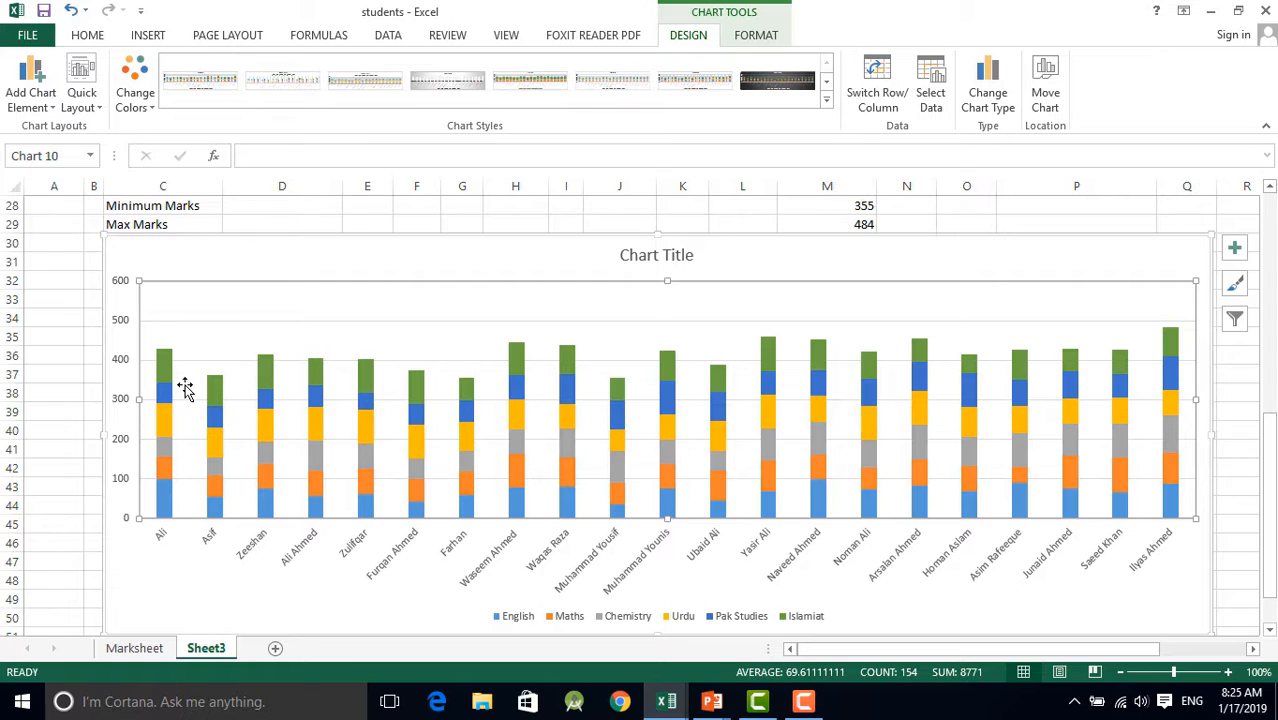
Apply the first beveled shape effect preset of the second preset row to the Islamiat series
click(164, 363)
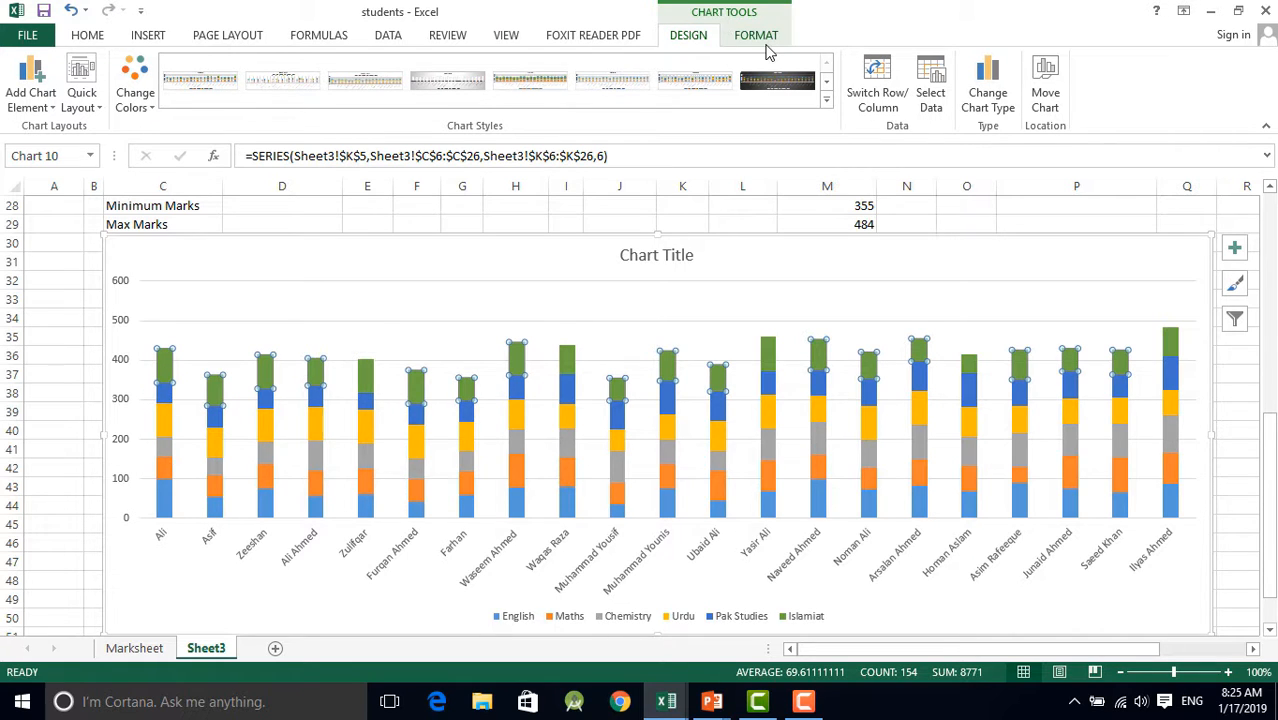
click(756, 36)
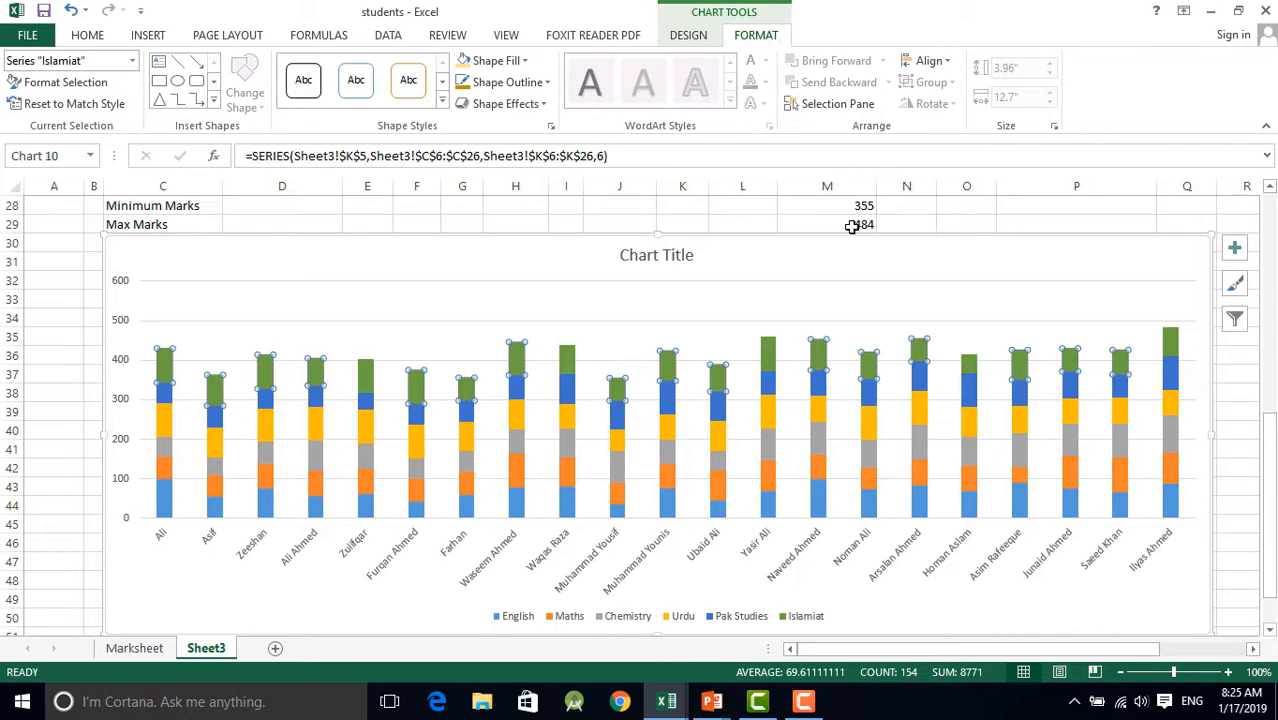
click(540, 105)
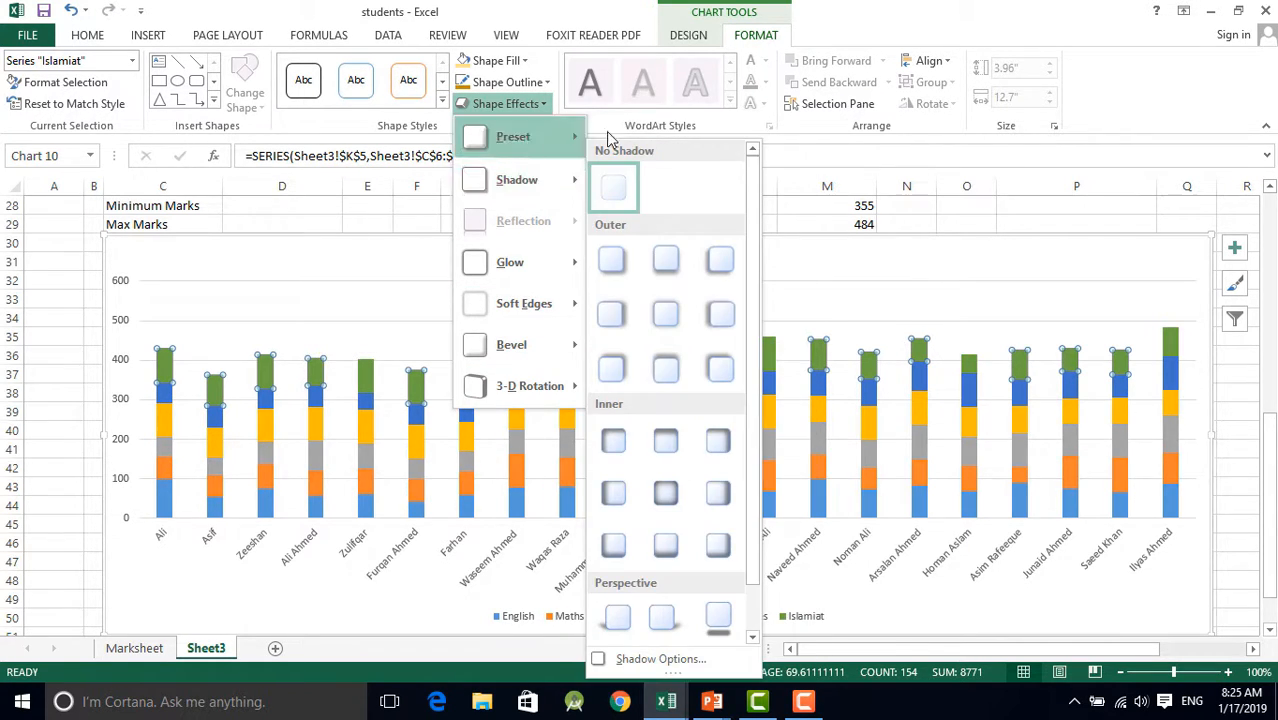
mouse_move(577, 137)
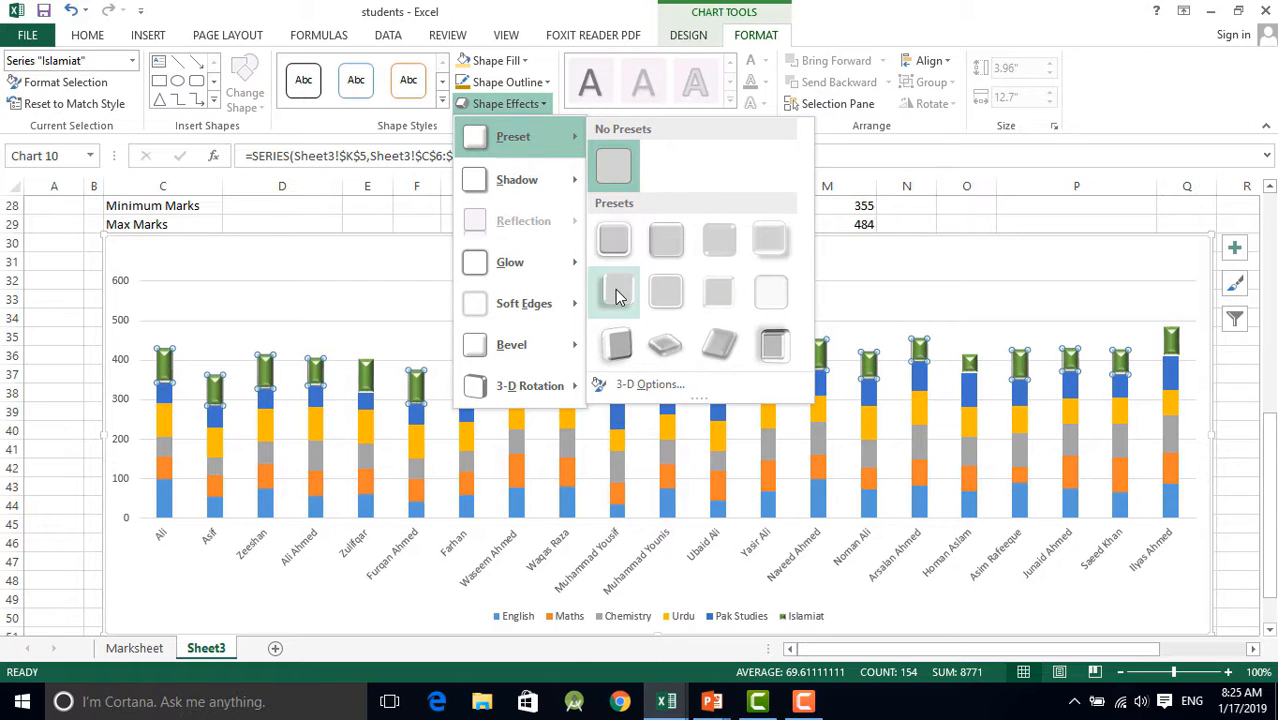
click(616, 342)
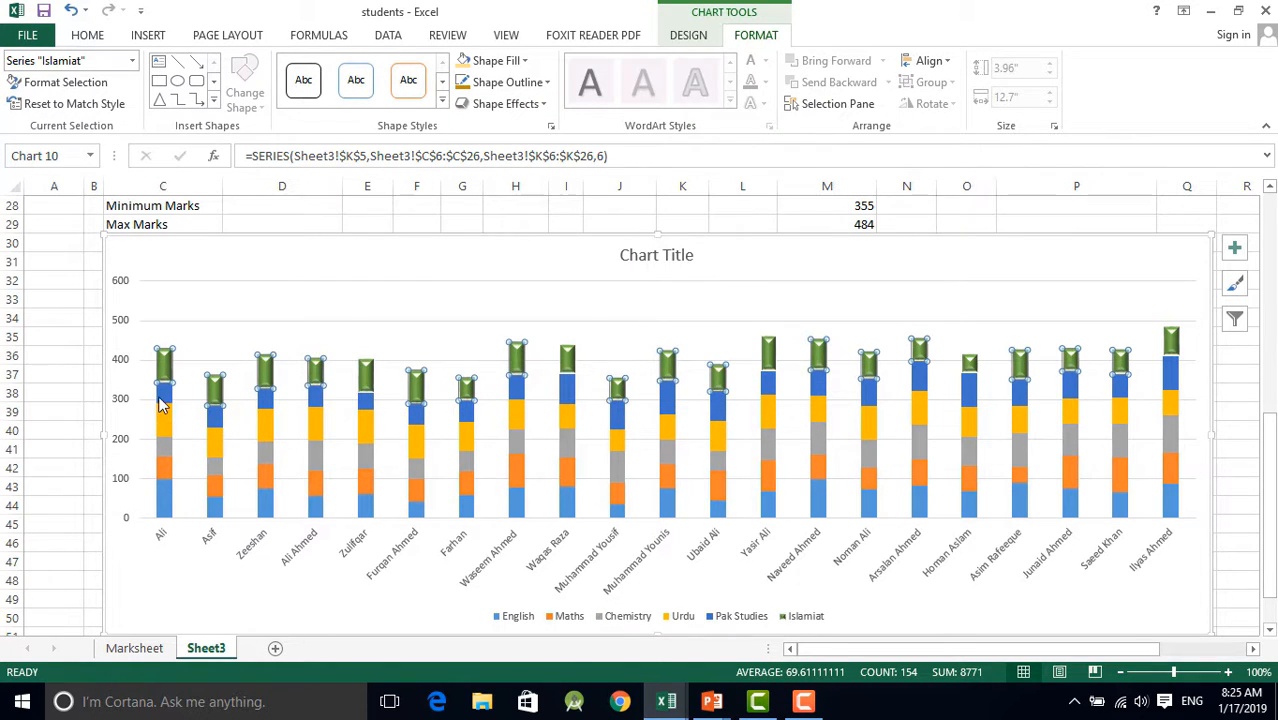
Give the Pak Studies series the first beveled shape effect preset of the second preset row
click(616, 398)
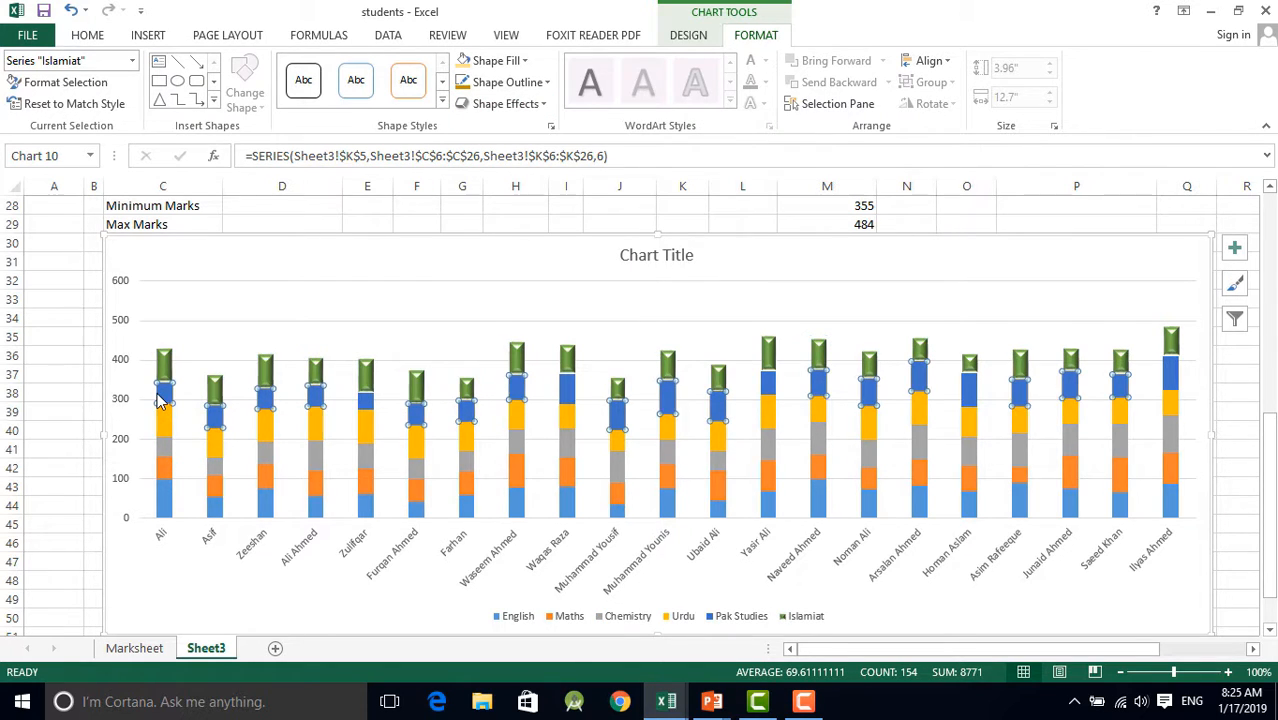
click(507, 104)
mouse_move(557, 137)
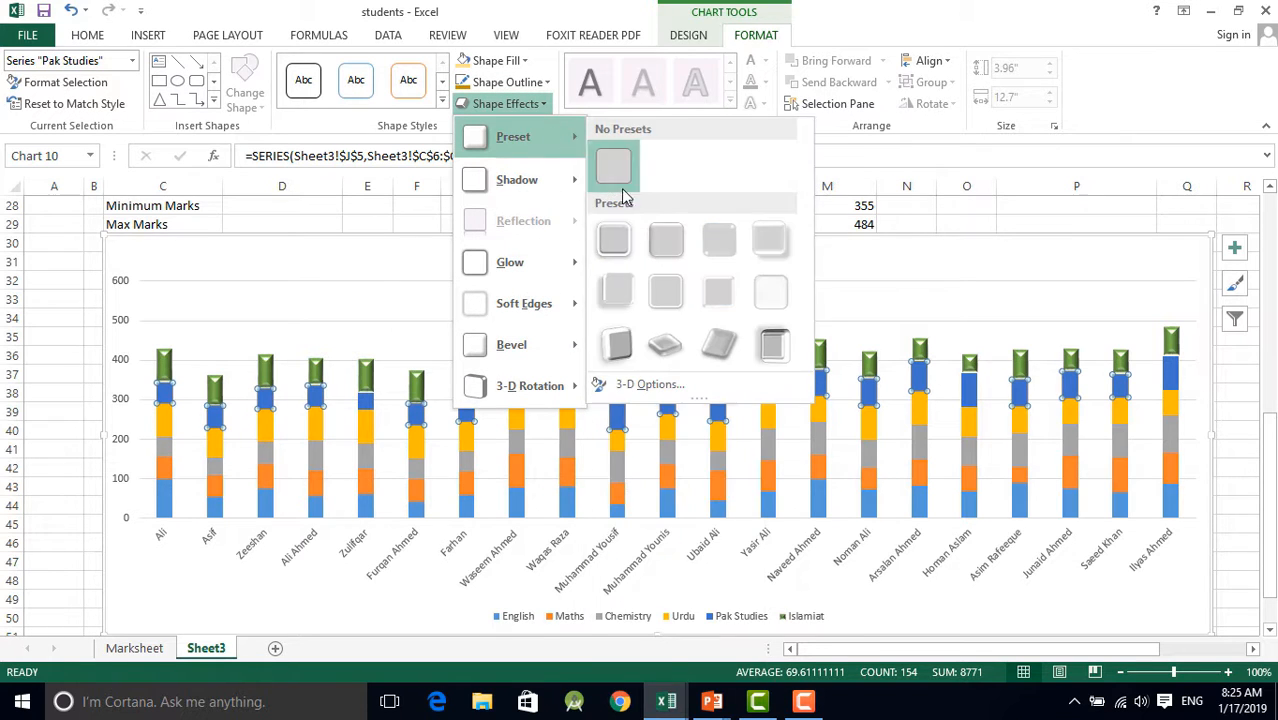
click(613, 294)
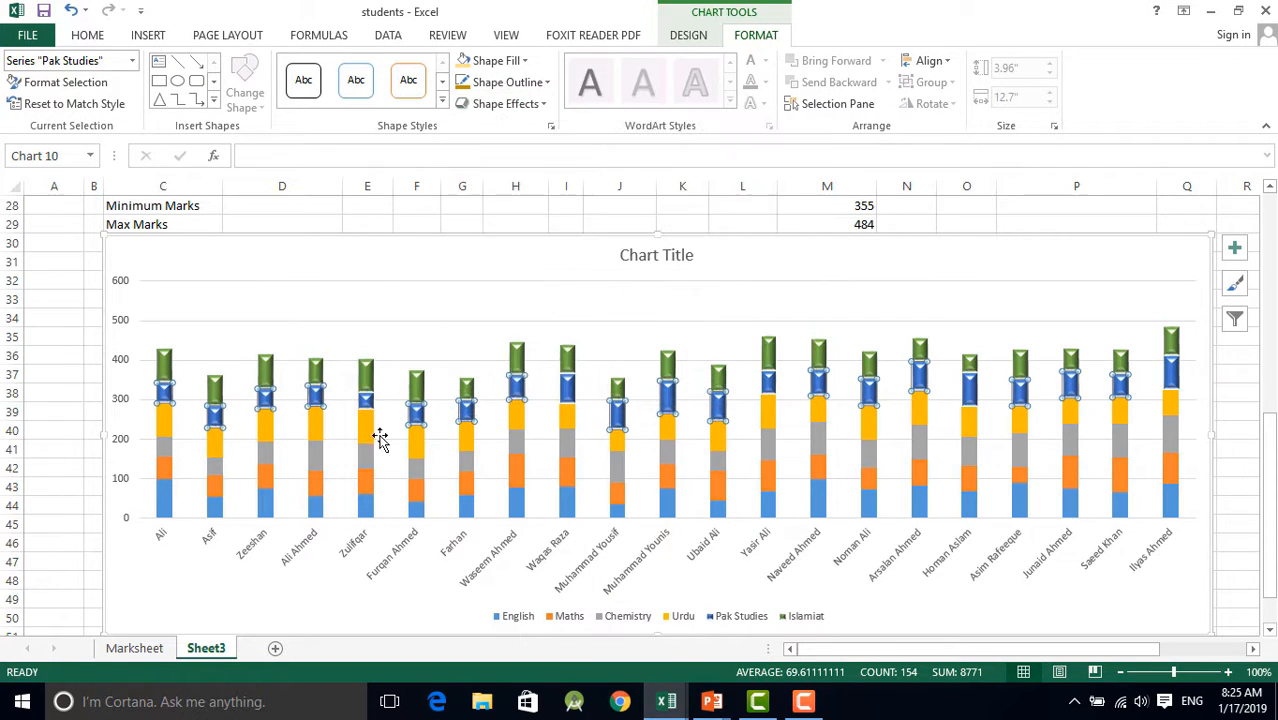
Give the Urdu series the first beveled shape effect preset of the second preset row
click(166, 432)
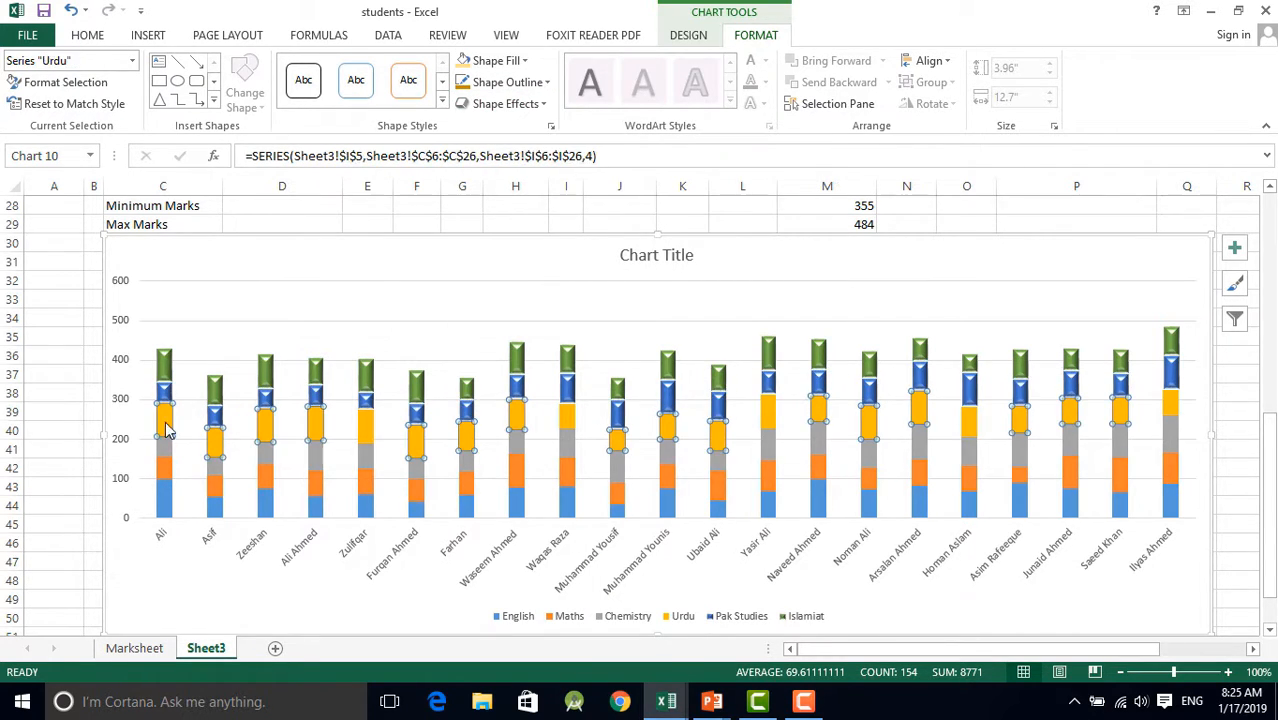
click(538, 104)
mouse_move(572, 140)
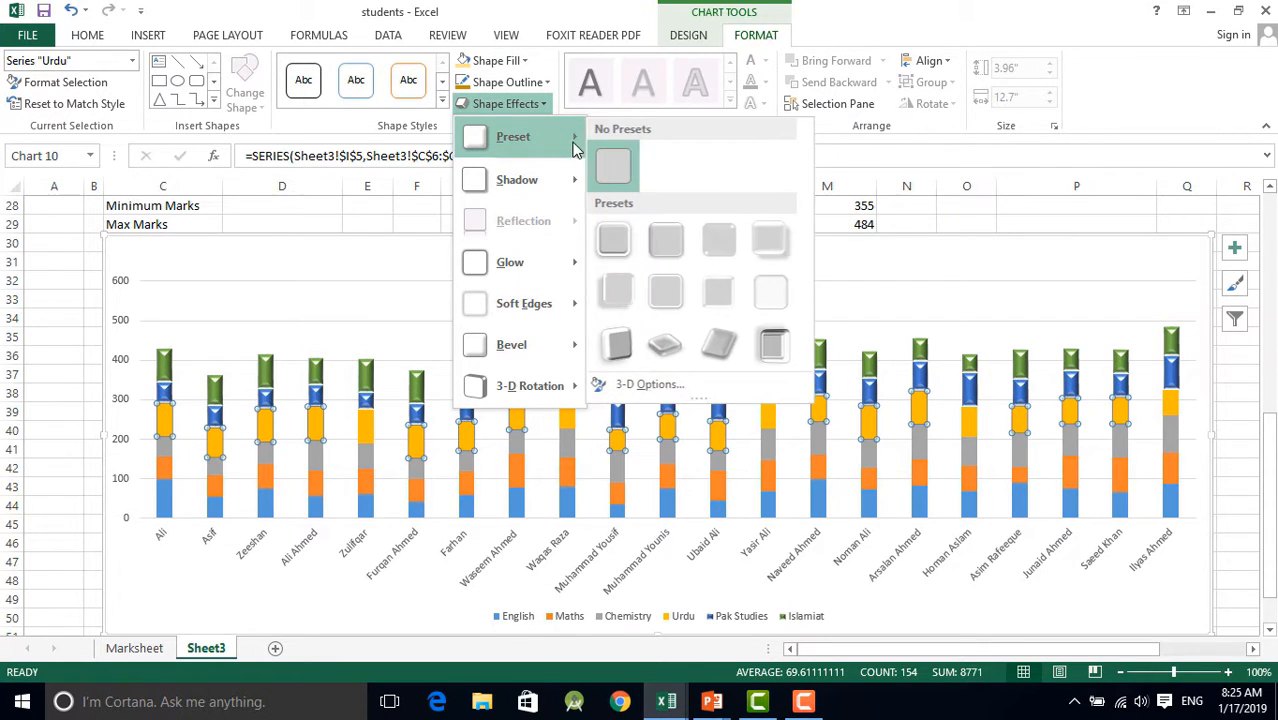
click(613, 290)
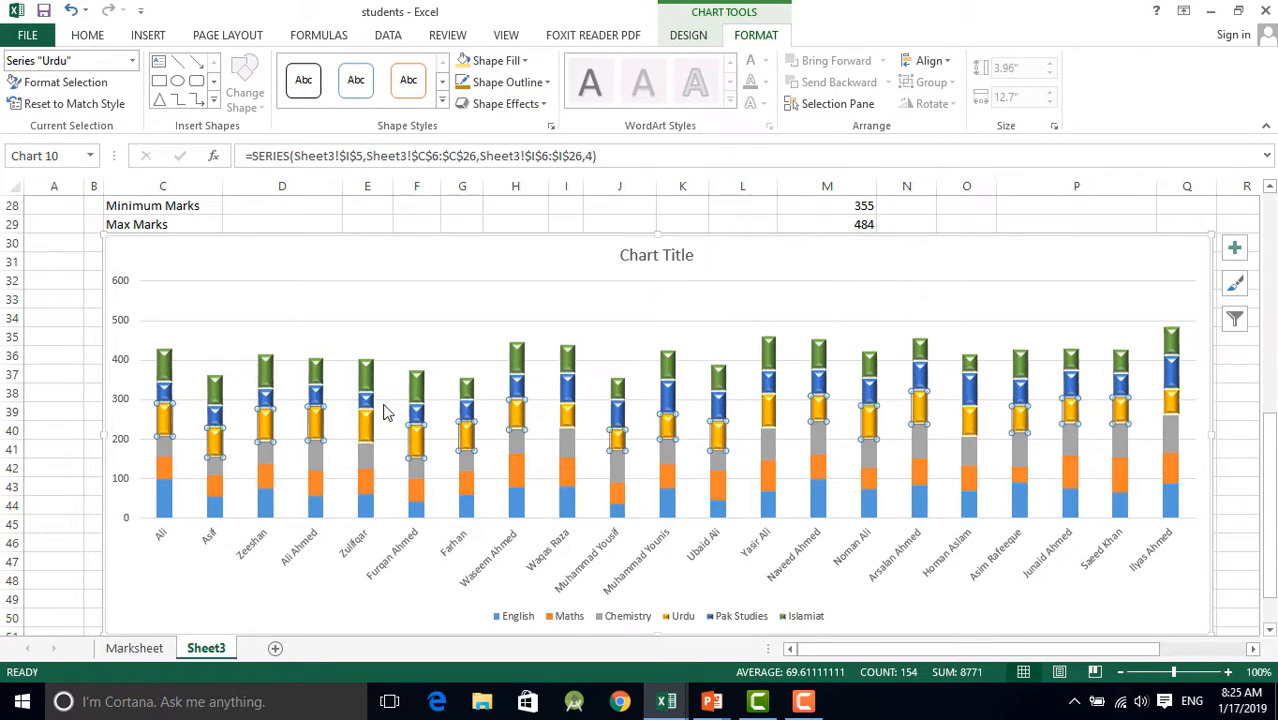
Apply the first beveled shape effect preset of the second preset row to the Chemistry series
click(167, 447)
click(511, 61)
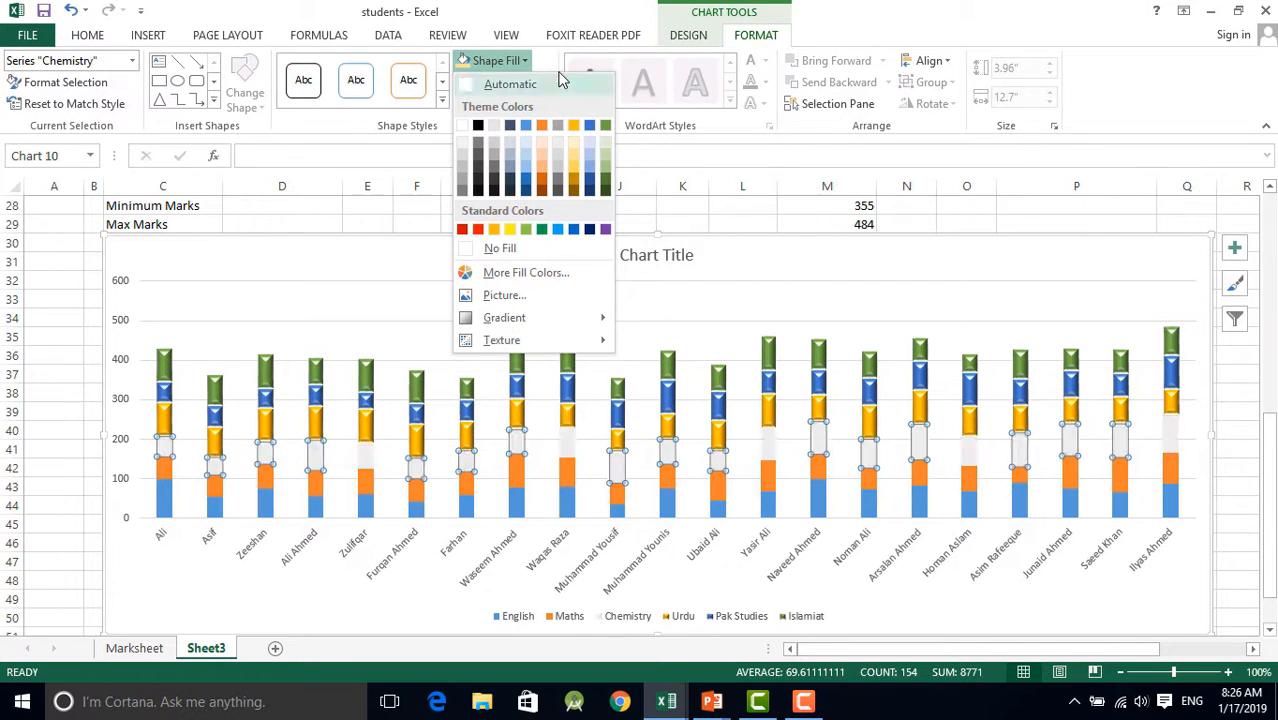
click(549, 58)
click(534, 106)
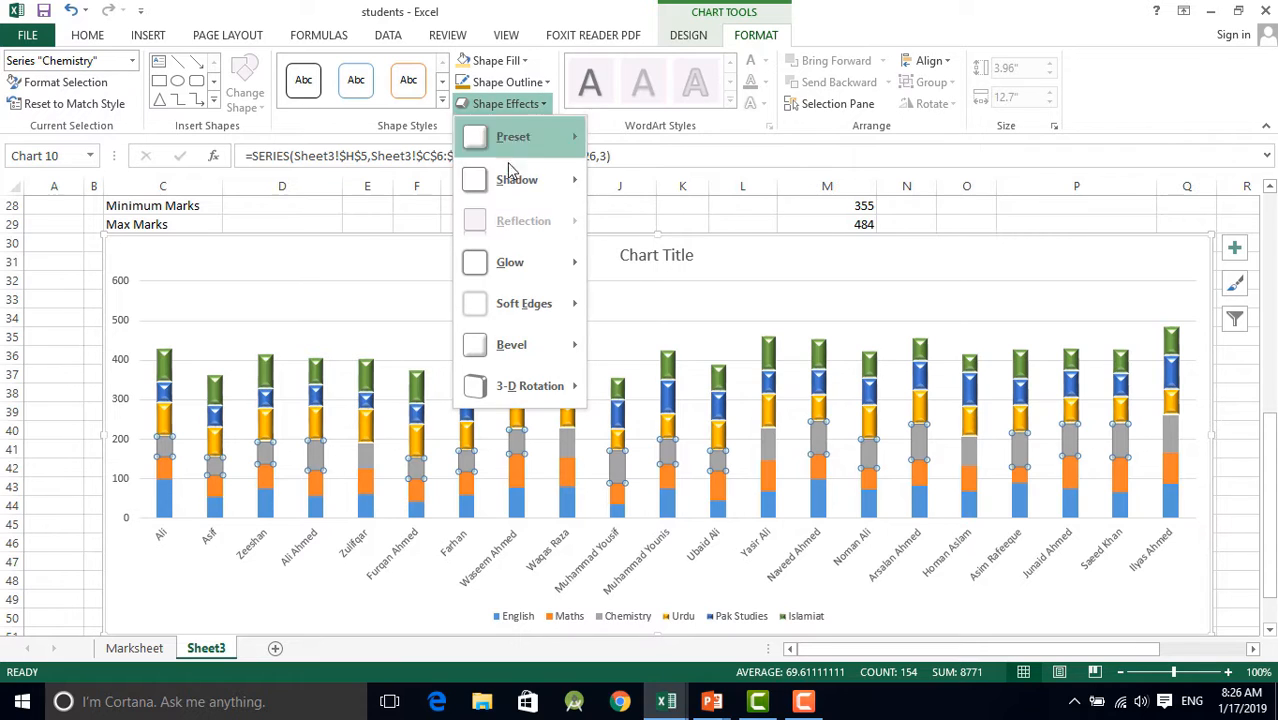
mouse_move(531, 136)
click(610, 294)
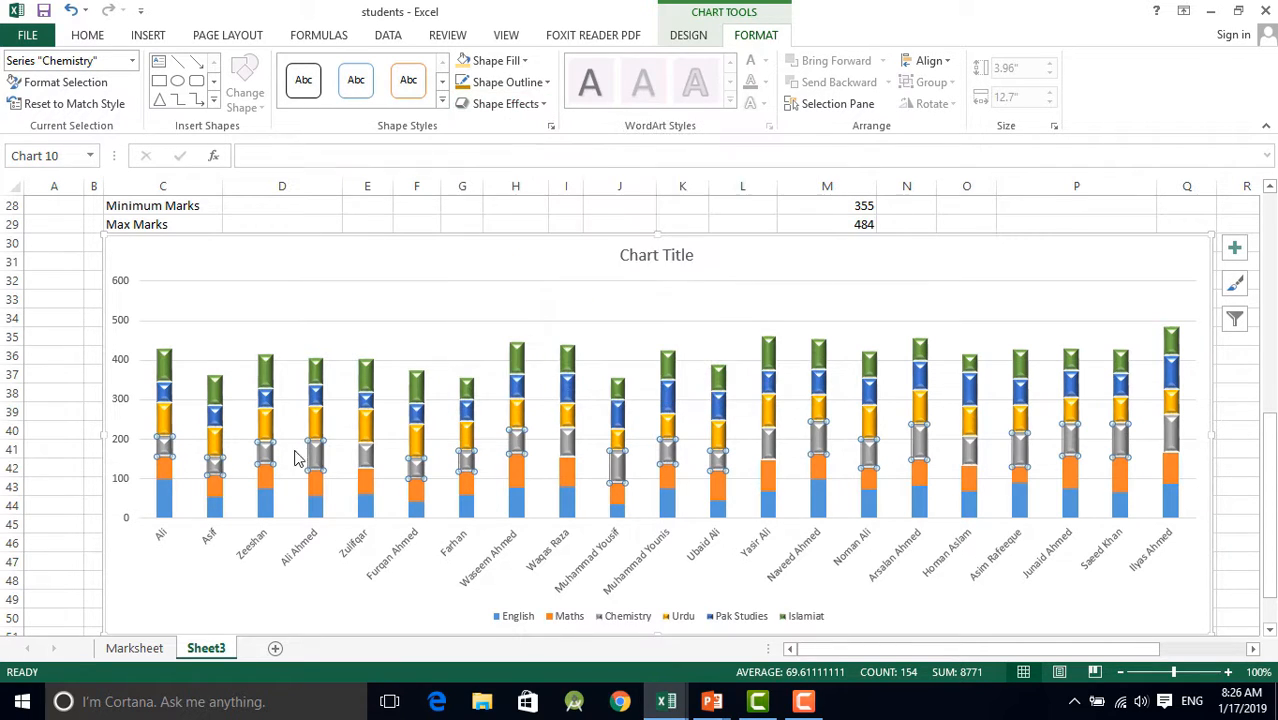
Give the Maths series the first beveled shape effect preset of the second preset row
click(163, 479)
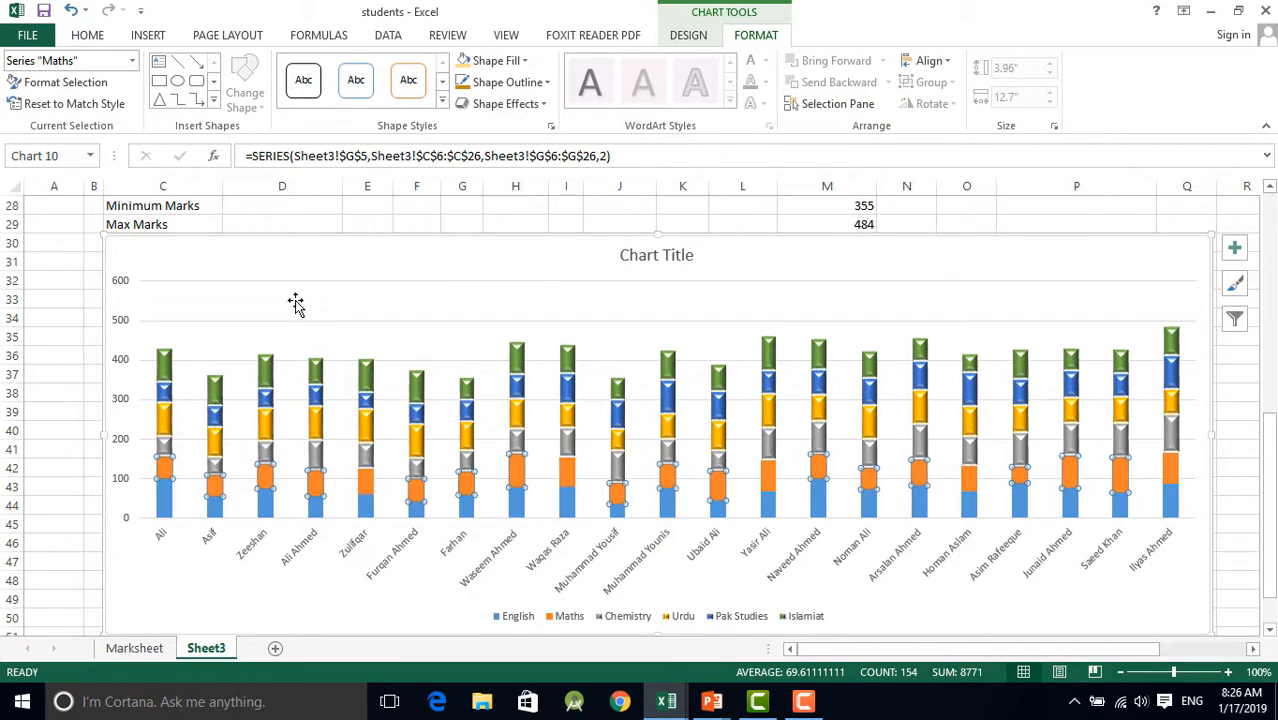
click(524, 104)
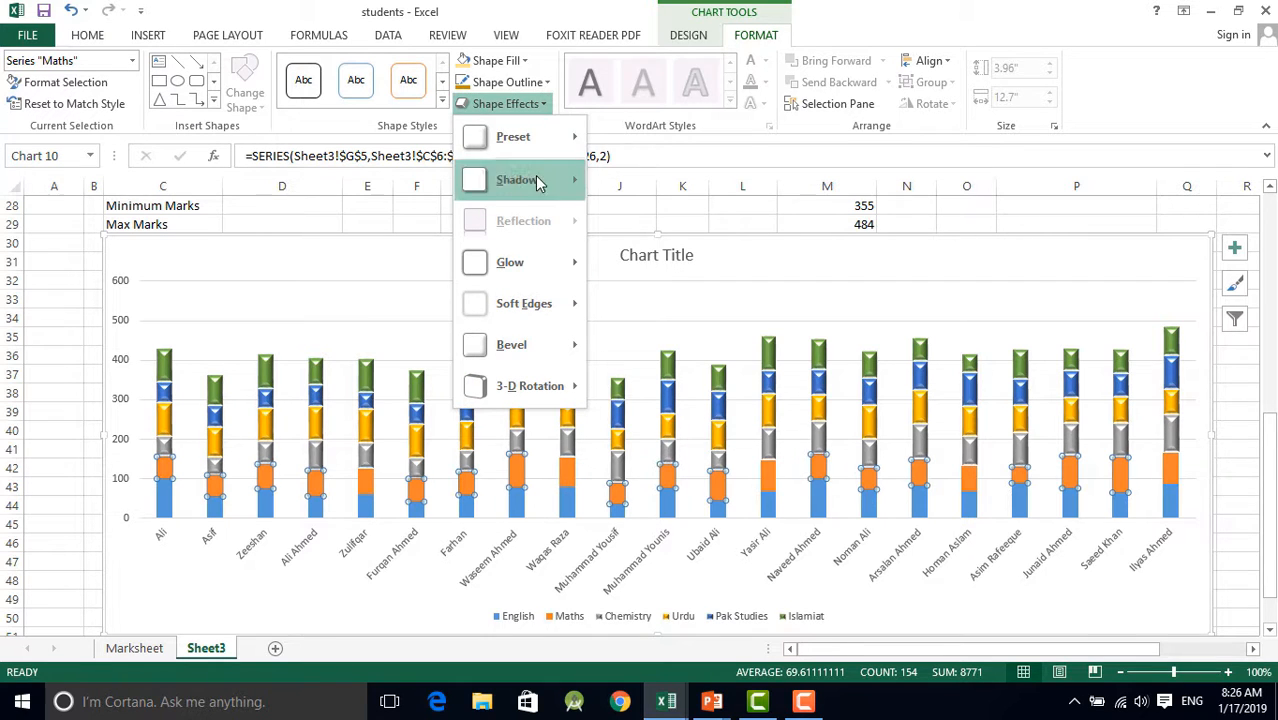
mouse_move(531, 136)
click(612, 288)
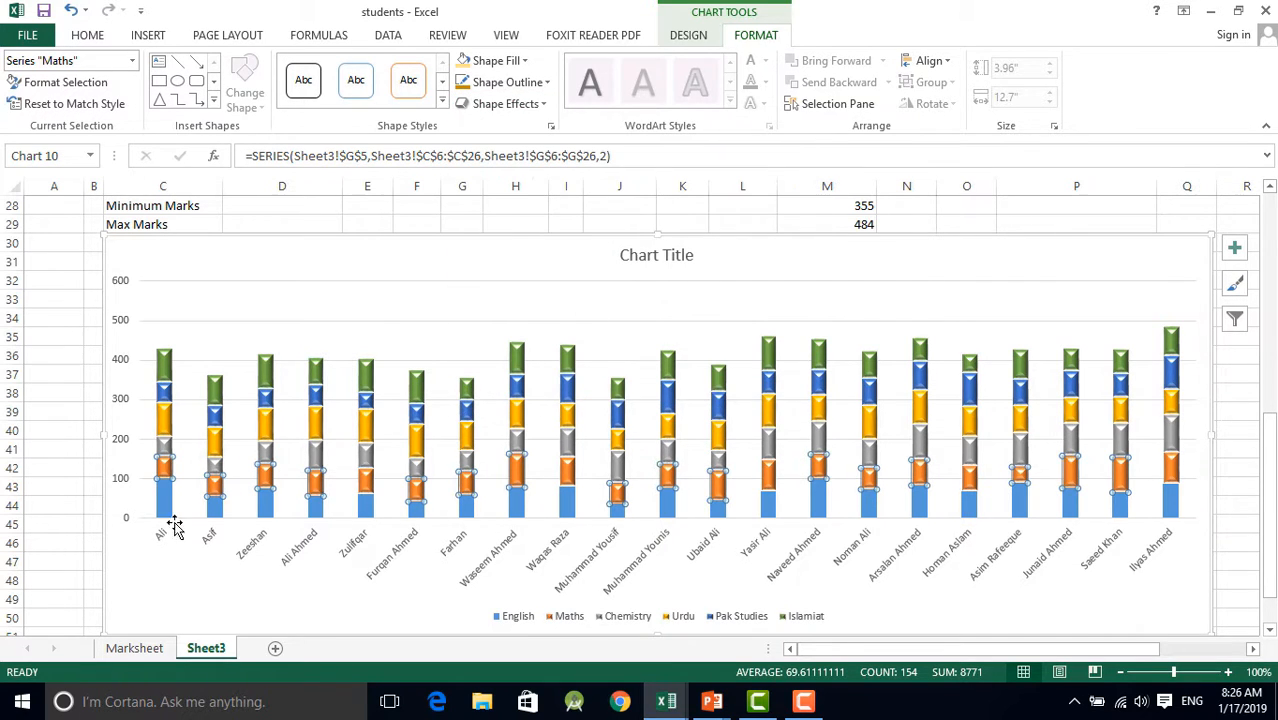
Apply the first beveled shape effect preset of the second preset row to the English series, leaving the chart area selected
click(161, 502)
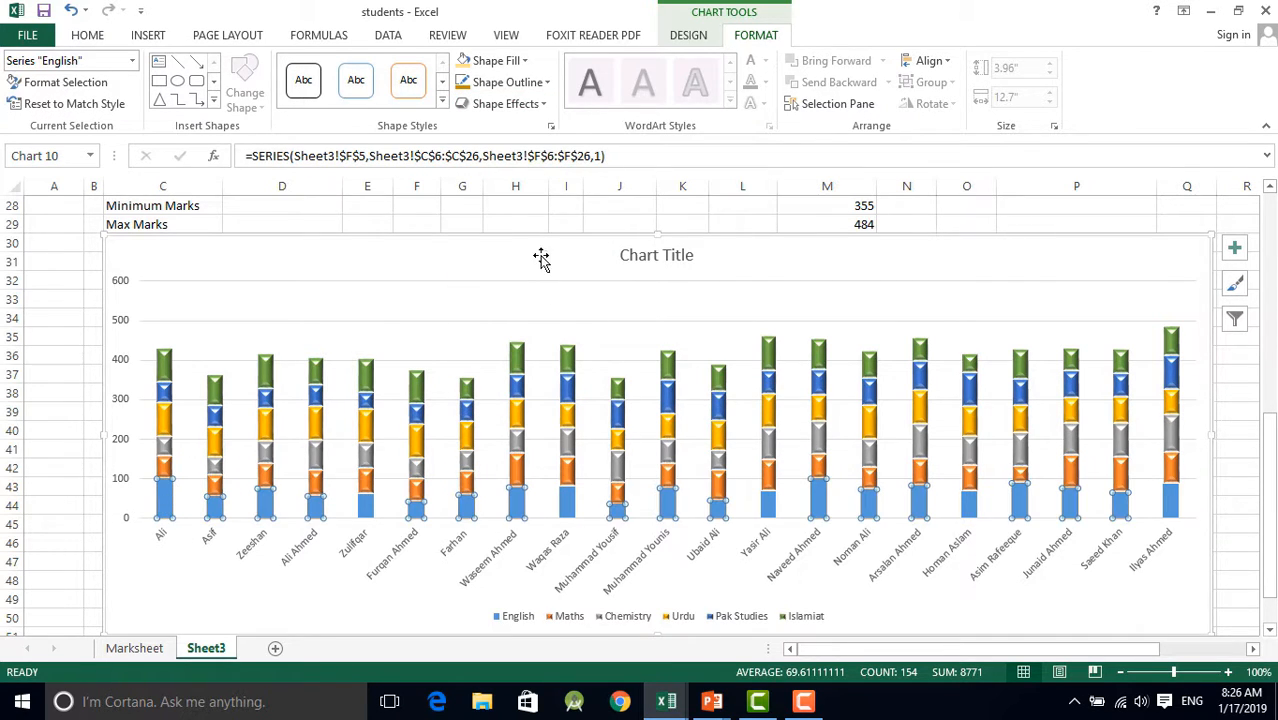
click(538, 104)
mouse_move(568, 136)
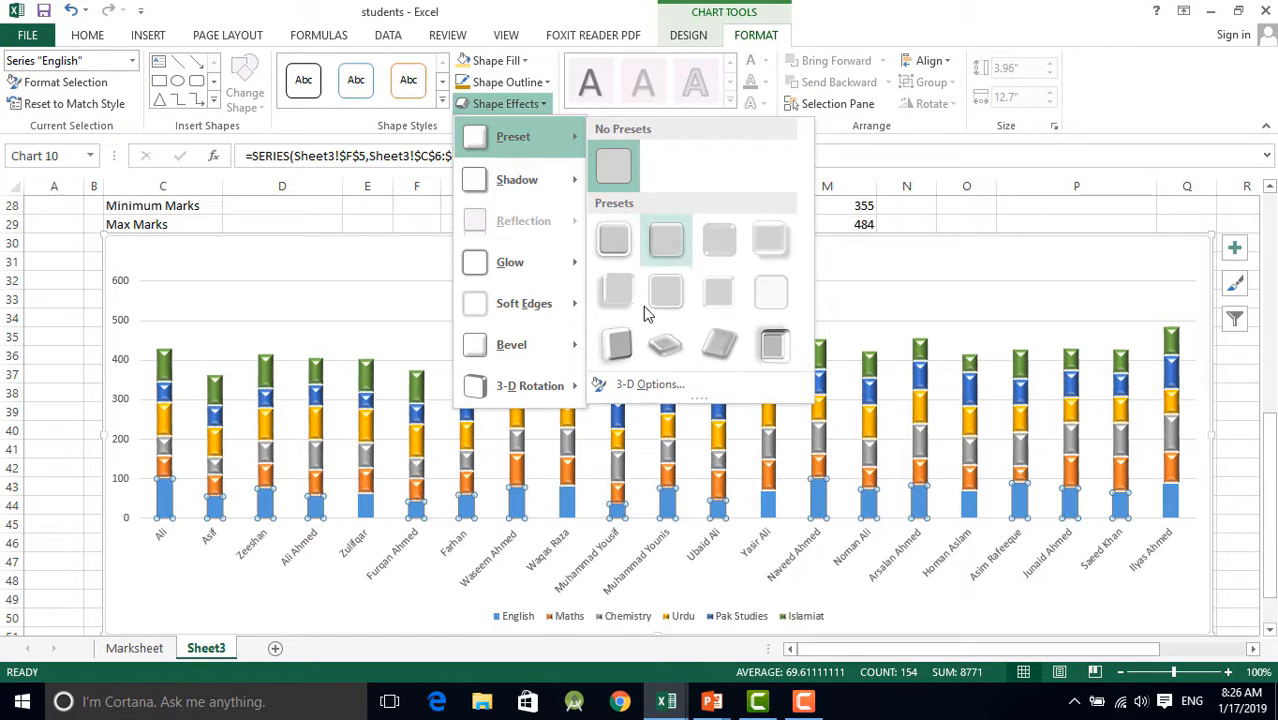
click(626, 293)
click(1105, 585)
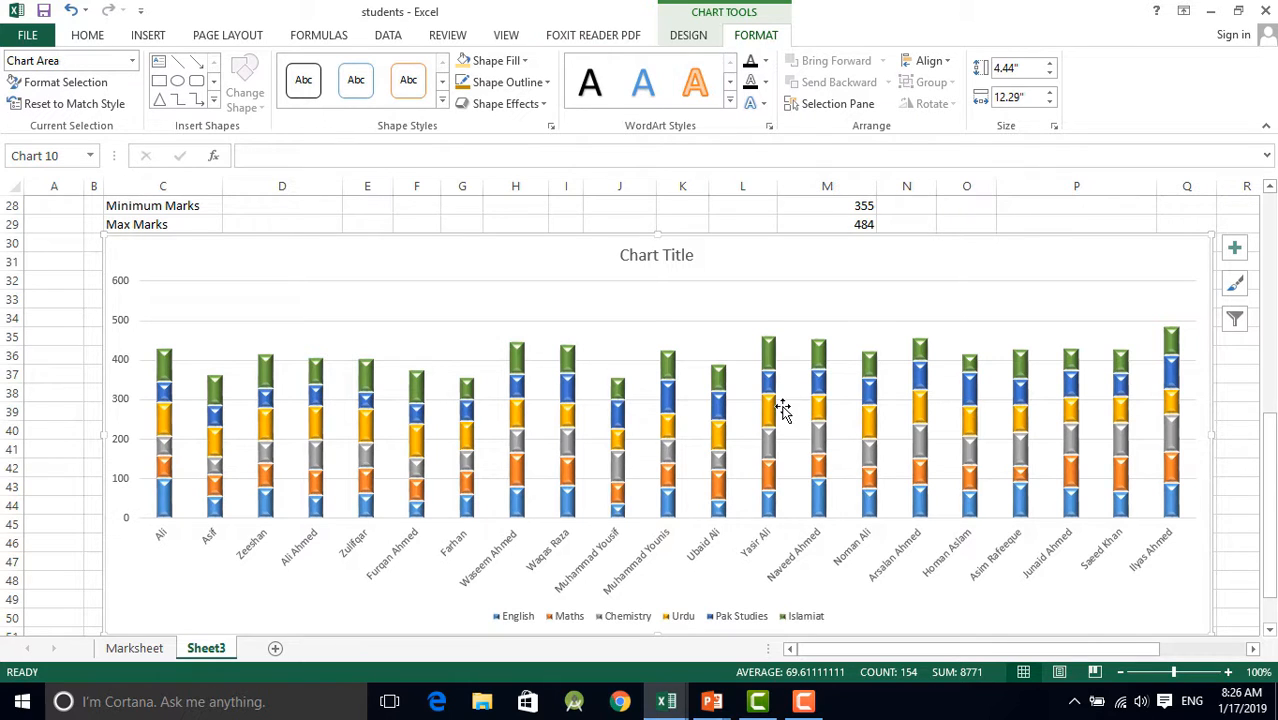
Examine the beveled stacked column chart against the student marks in the table above it
scroll(1049, 345, up, 2)
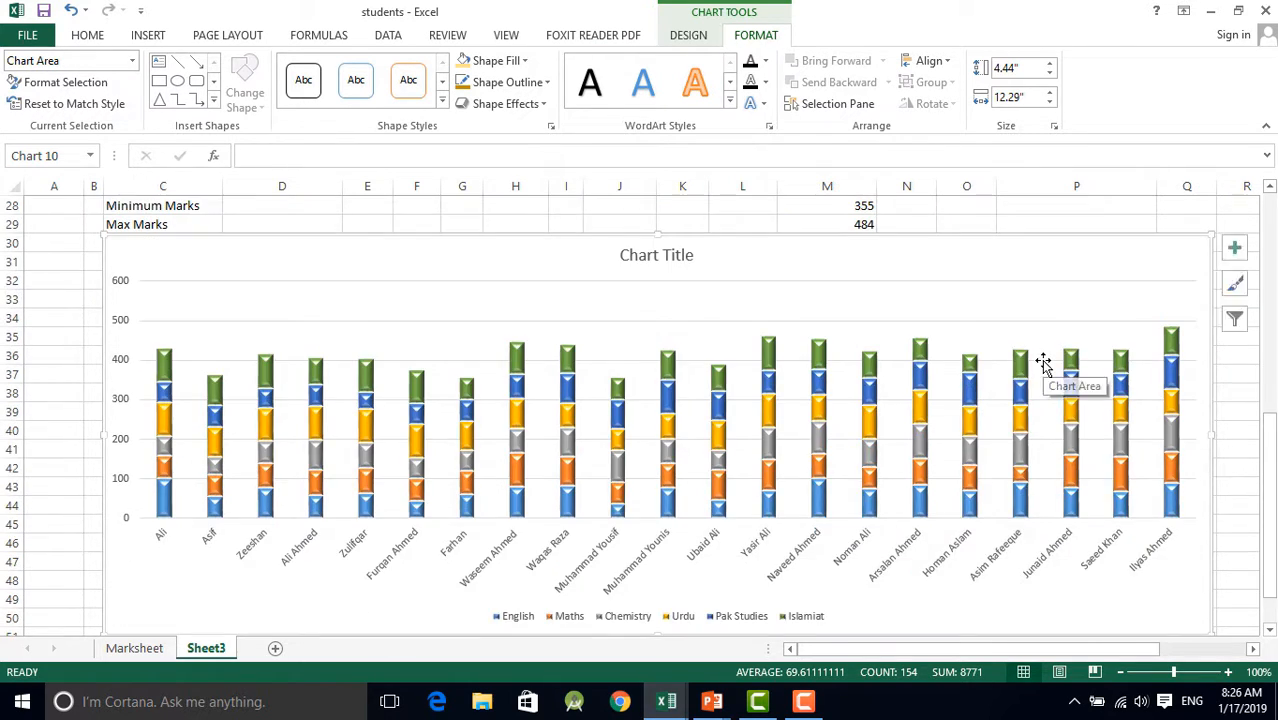
scroll(1041, 359, up, 2)
scroll(1041, 359, down, 1)
scroll(1043, 365, up, 1)
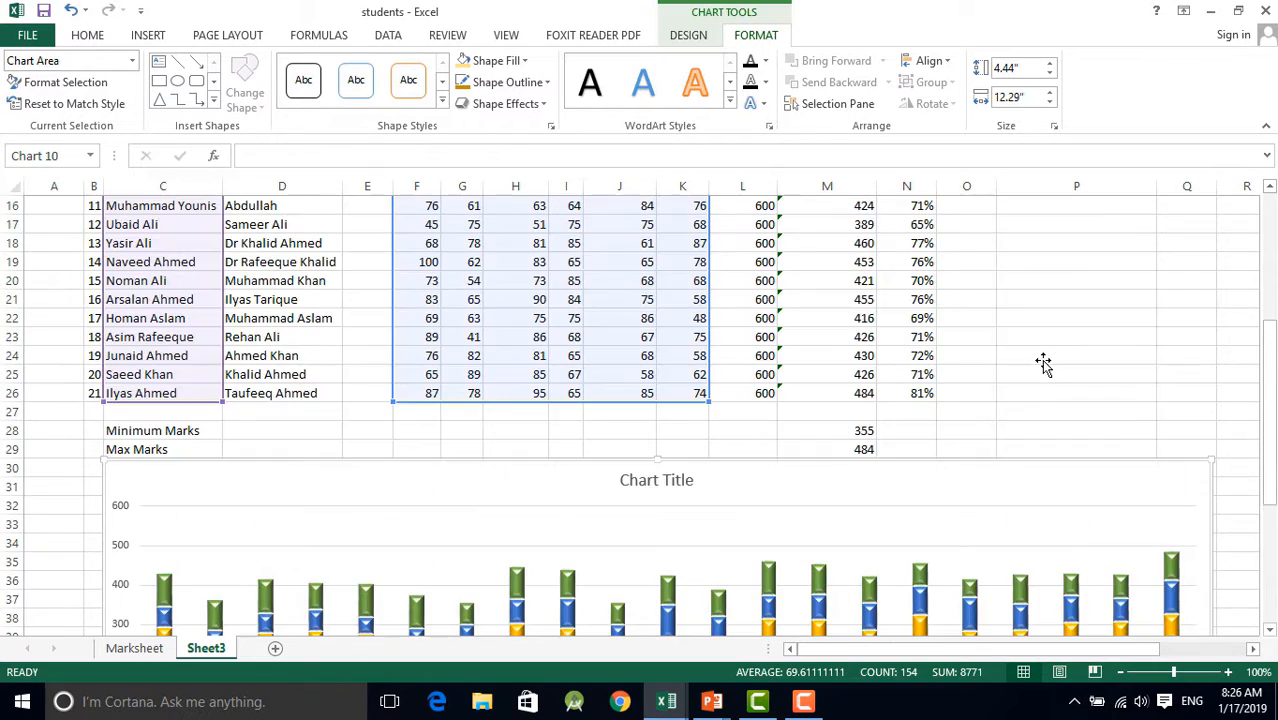
scroll(1043, 362, up, 1)
scroll(1043, 360, down, 2)
scroll(1043, 360, up, 2)
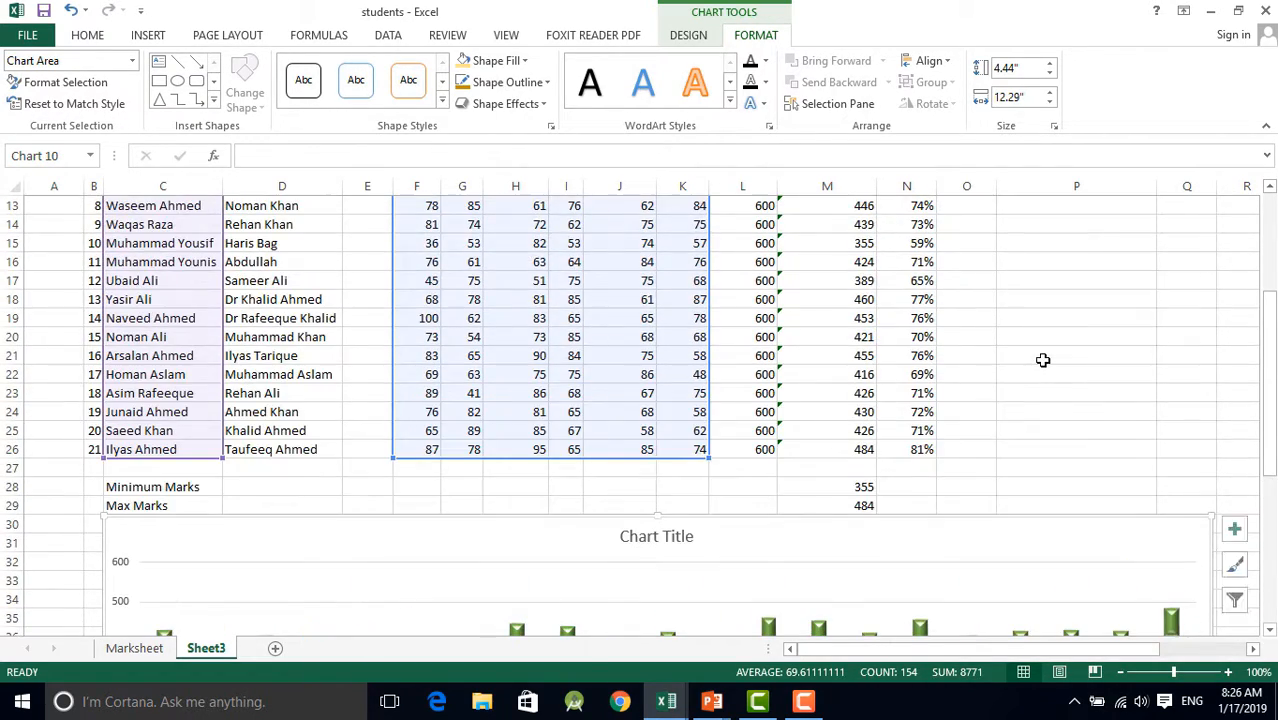
scroll(1041, 451, down, 3)
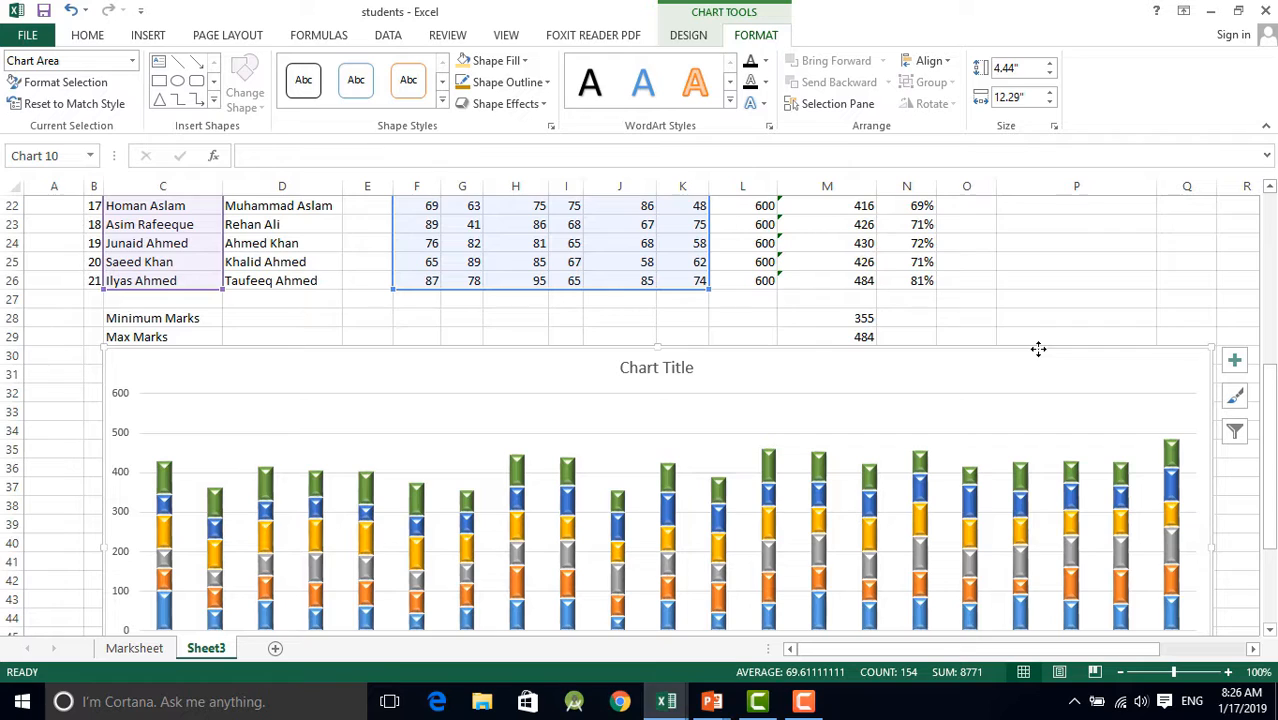
Delete the stacked column chart and clear the cell selection by selecting an empty cell beside the marks table
key(Delete)
scroll(998, 348, up, 7)
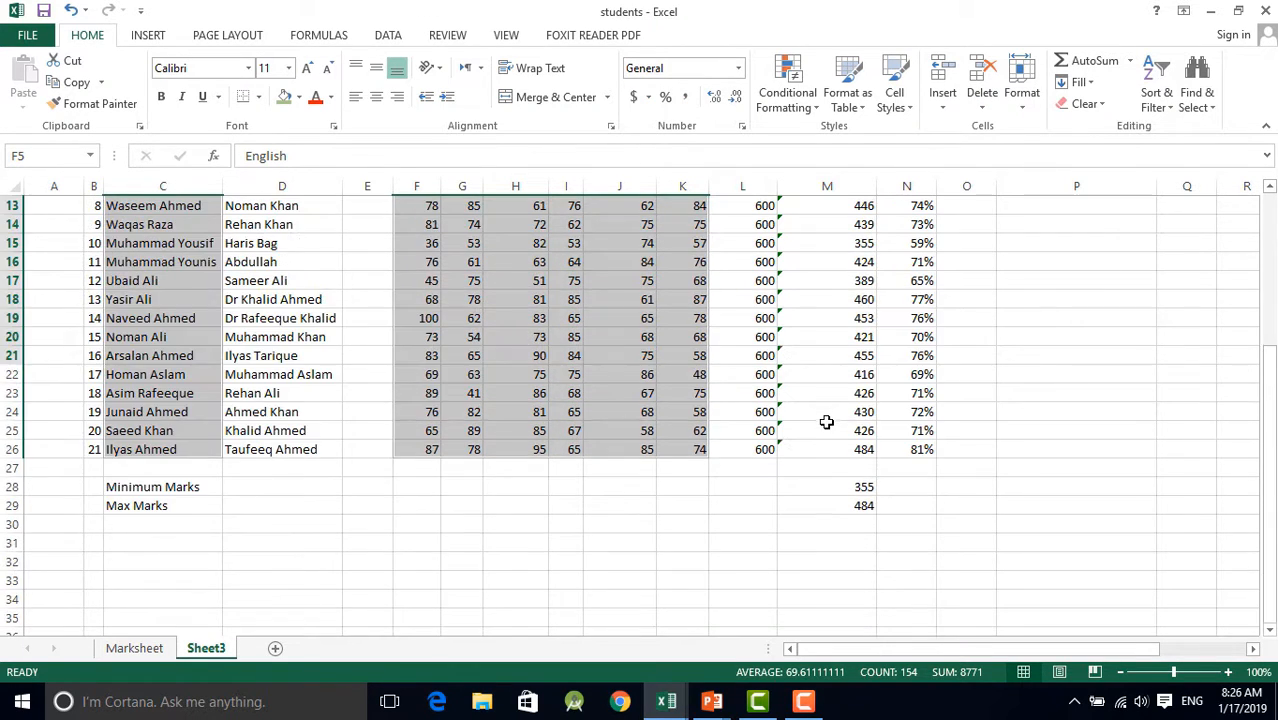
drag(985, 340, 996, 343)
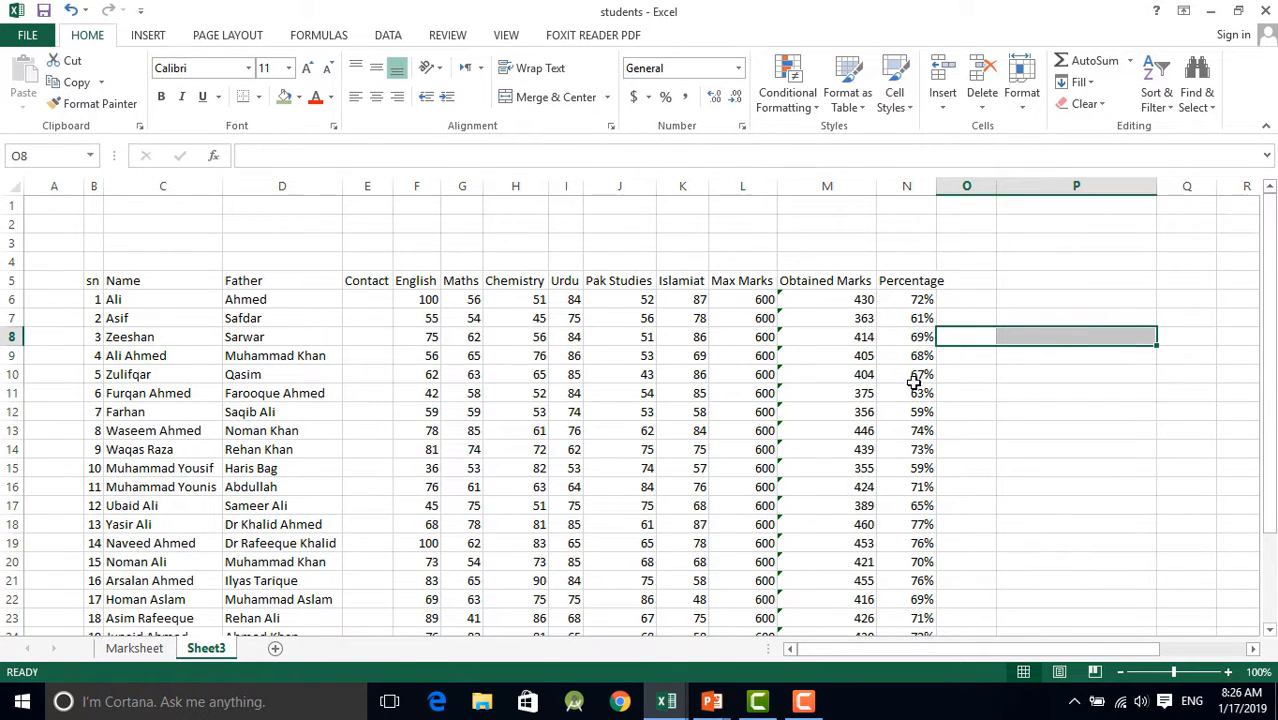
click(1064, 449)
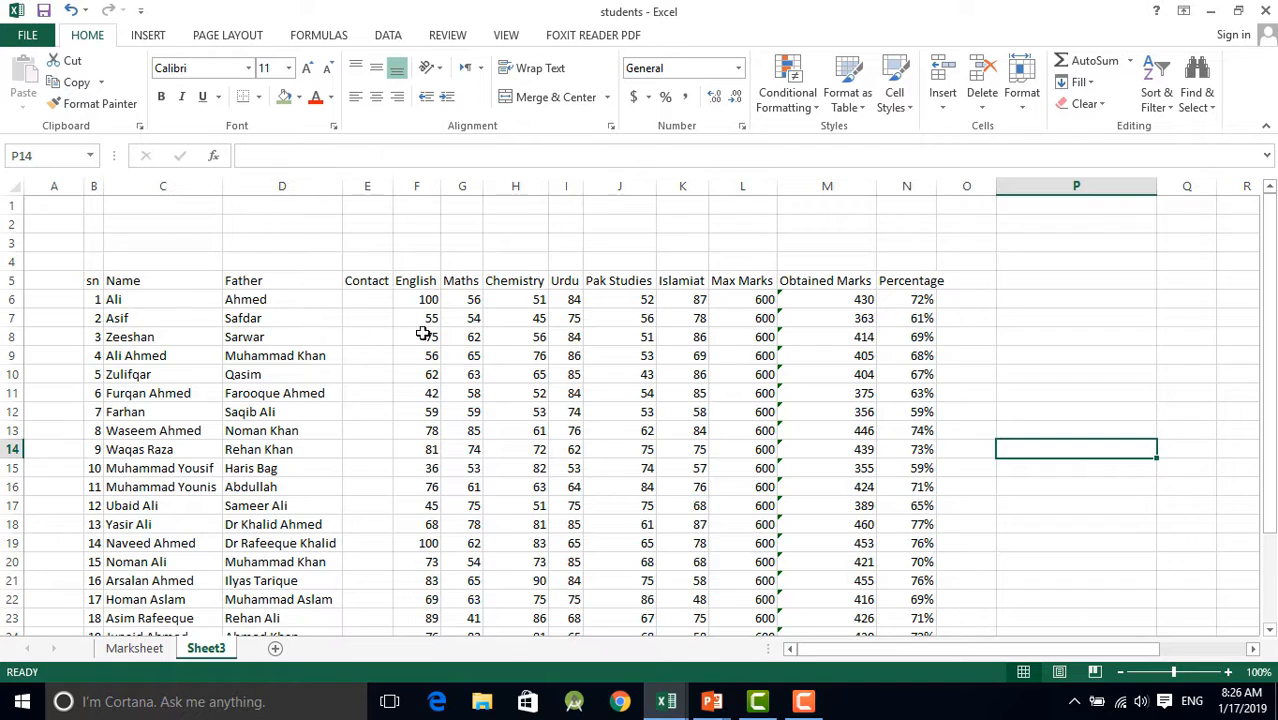
Insert a 2-D pie chart from the first student's name in C6 and the six subject marks in F6:K6
click(168, 300)
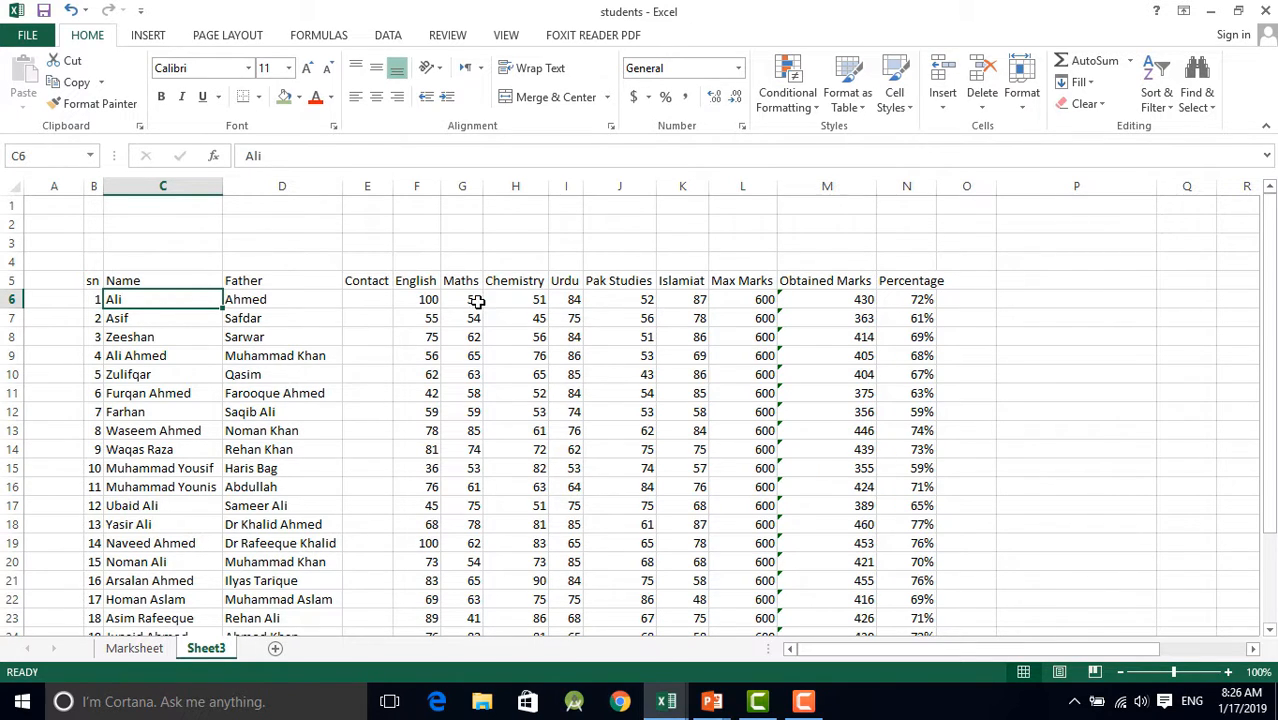
ctrl+drag(423, 299, 685, 302)
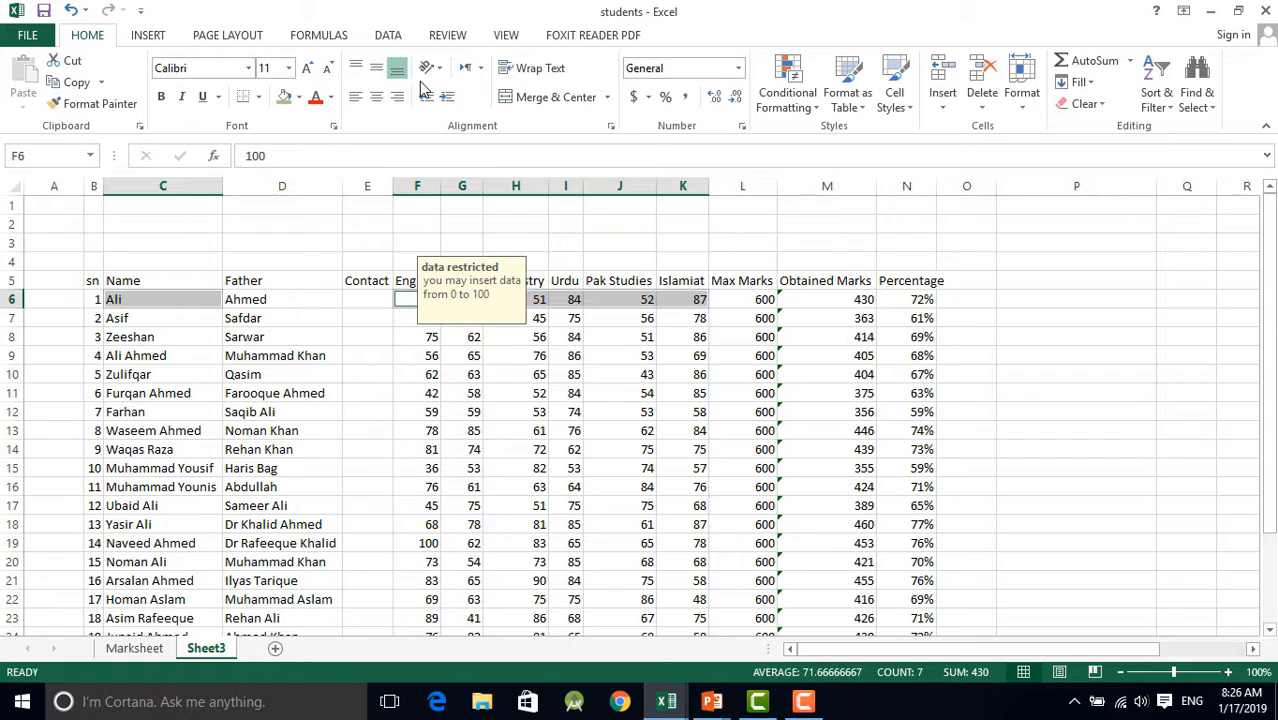
click(150, 36)
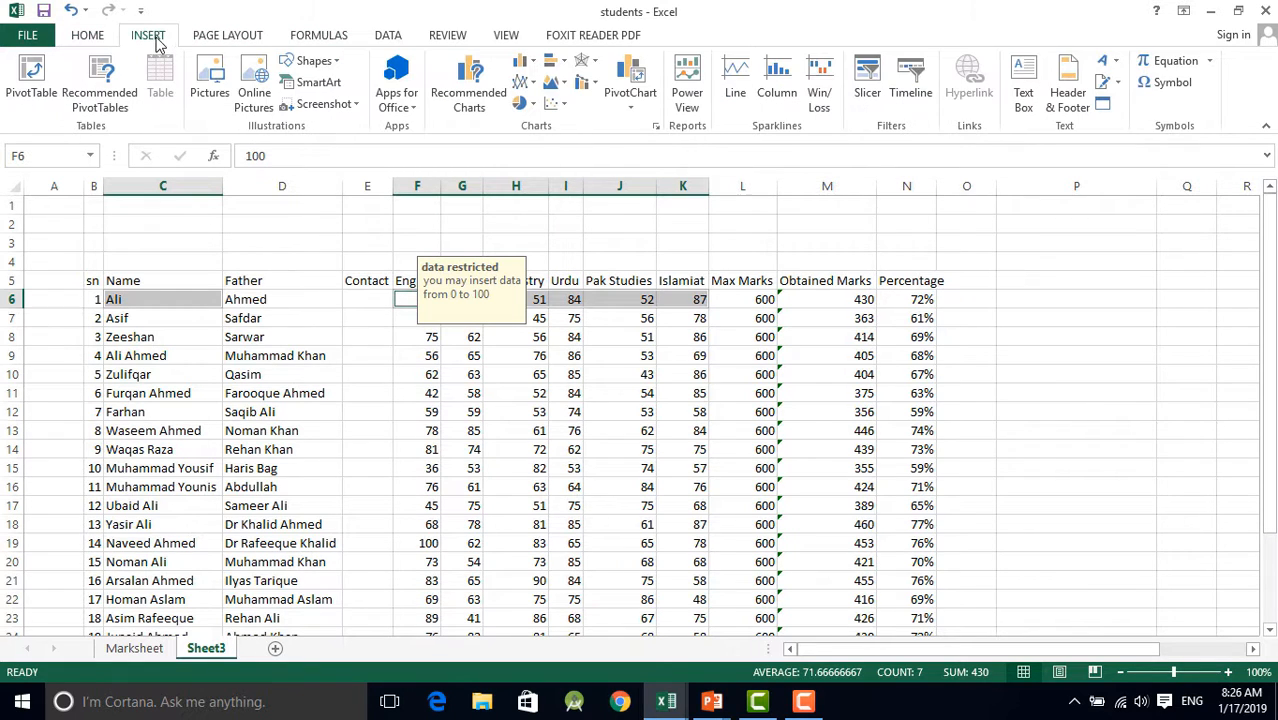
click(524, 104)
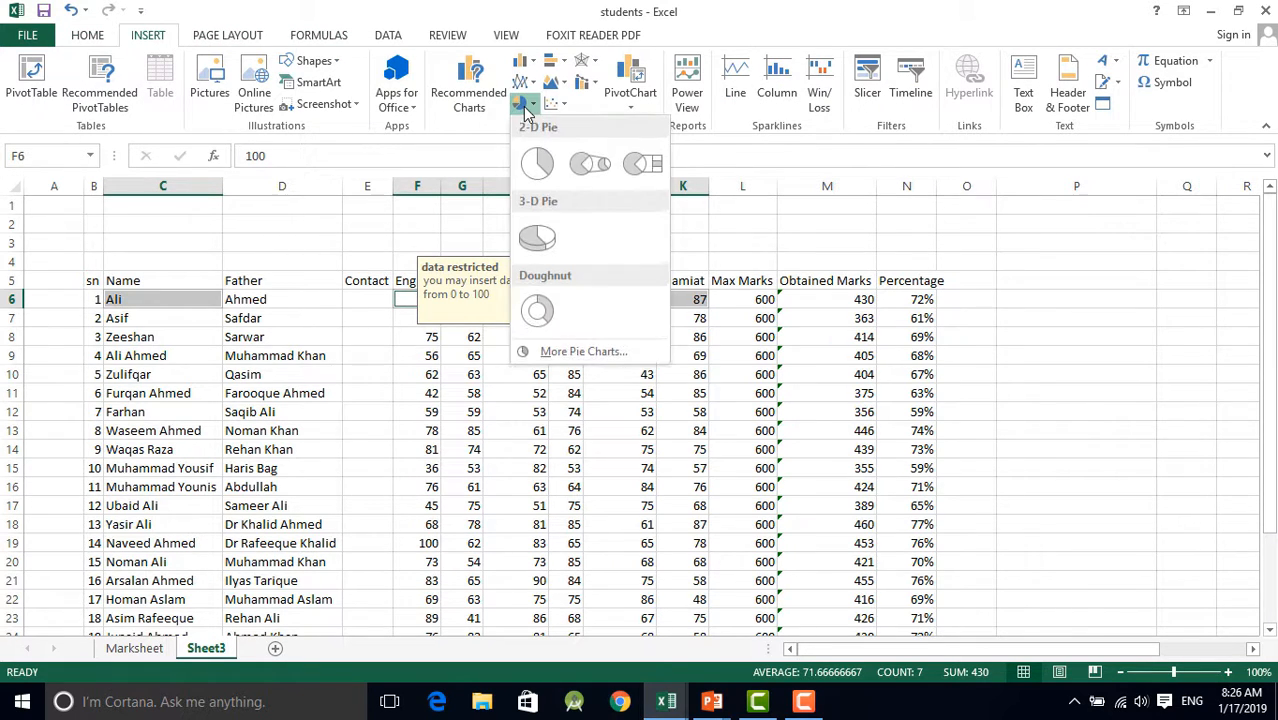
click(531, 170)
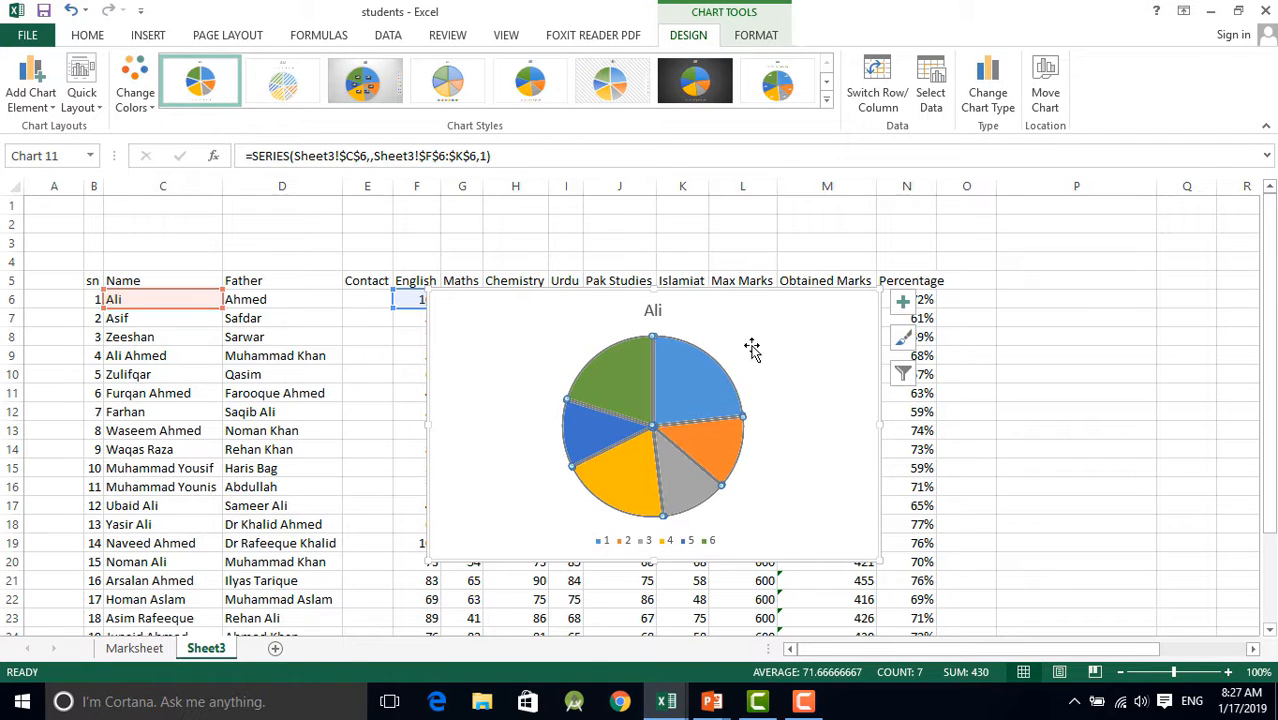
Move the pie chart so it starts at row 9 and spans columns K to P, clear of the first student's marks
click(680, 418)
drag(767, 297, 1017, 356)
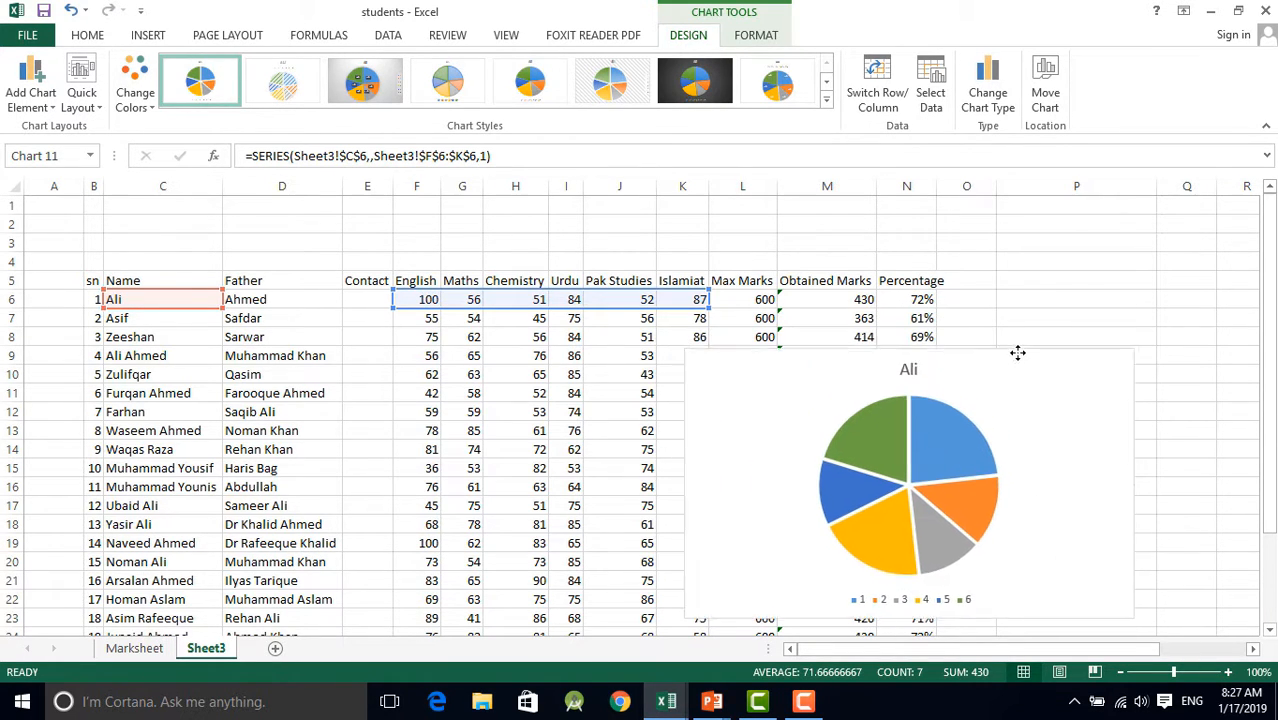
click(1090, 273)
Examine the pie chart's slices and legend entries against the subject headings and marks in the table
scroll(1092, 285, down, 3)
click(944, 362)
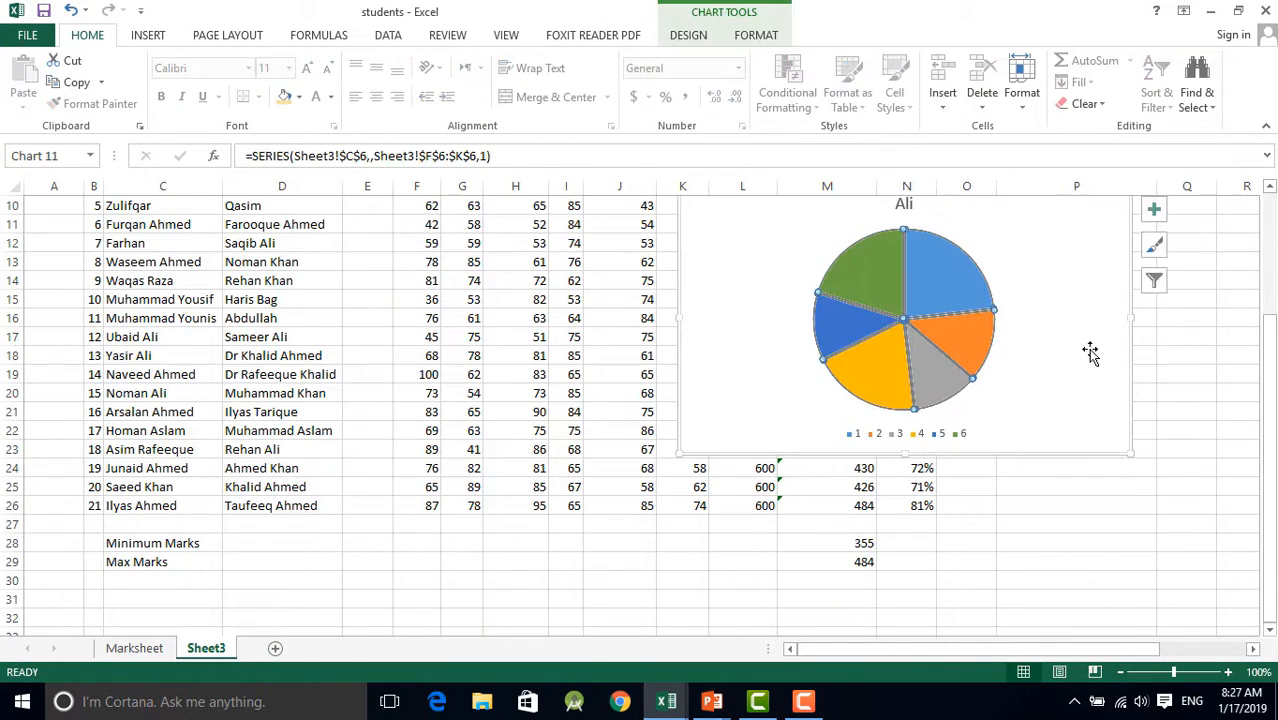
scroll(1079, 348, up, 2)
click(1079, 348)
scroll(1084, 374, down, 2)
scroll(1084, 331, up, 2)
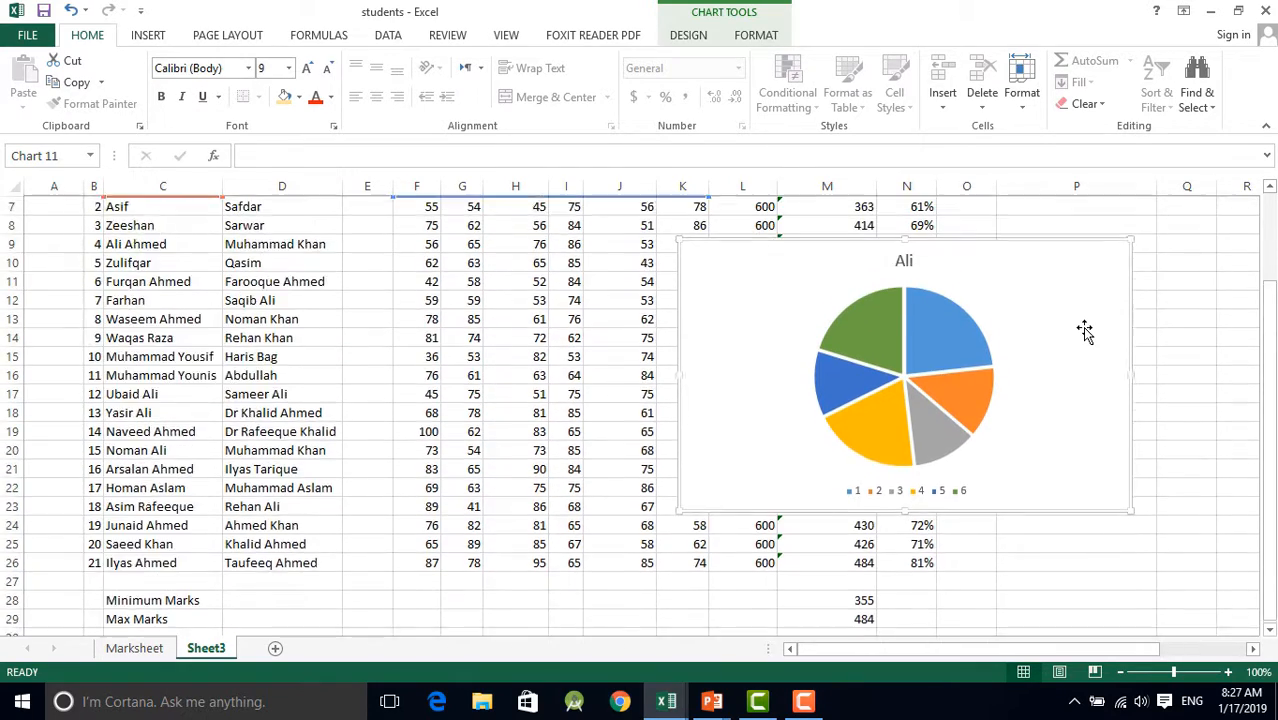
scroll(1062, 300, down, 1)
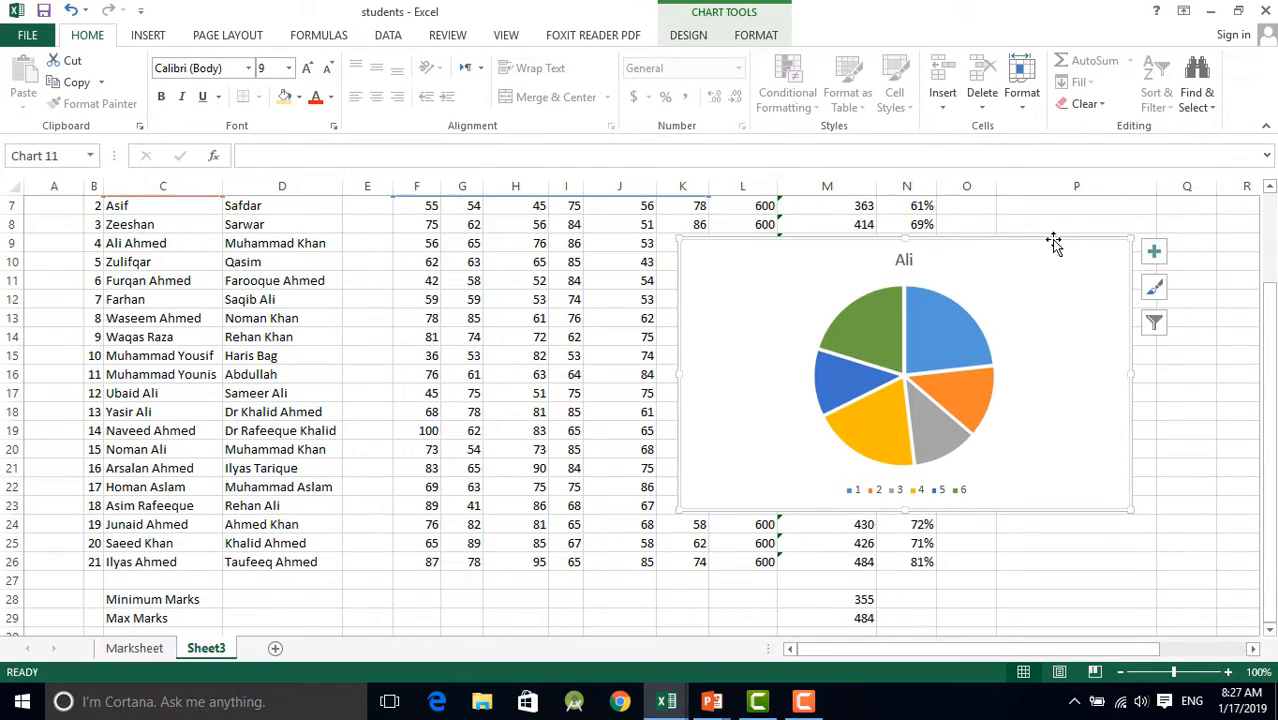
click(900, 493)
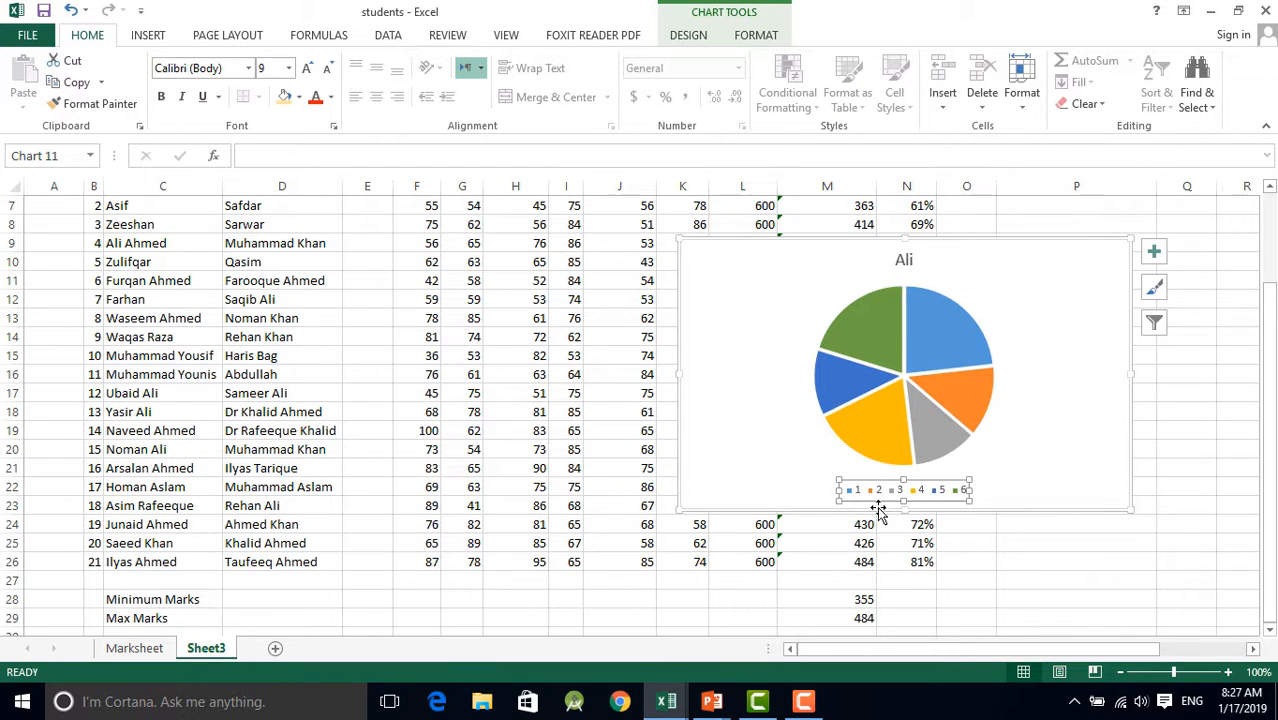
scroll(920, 442, up, 2)
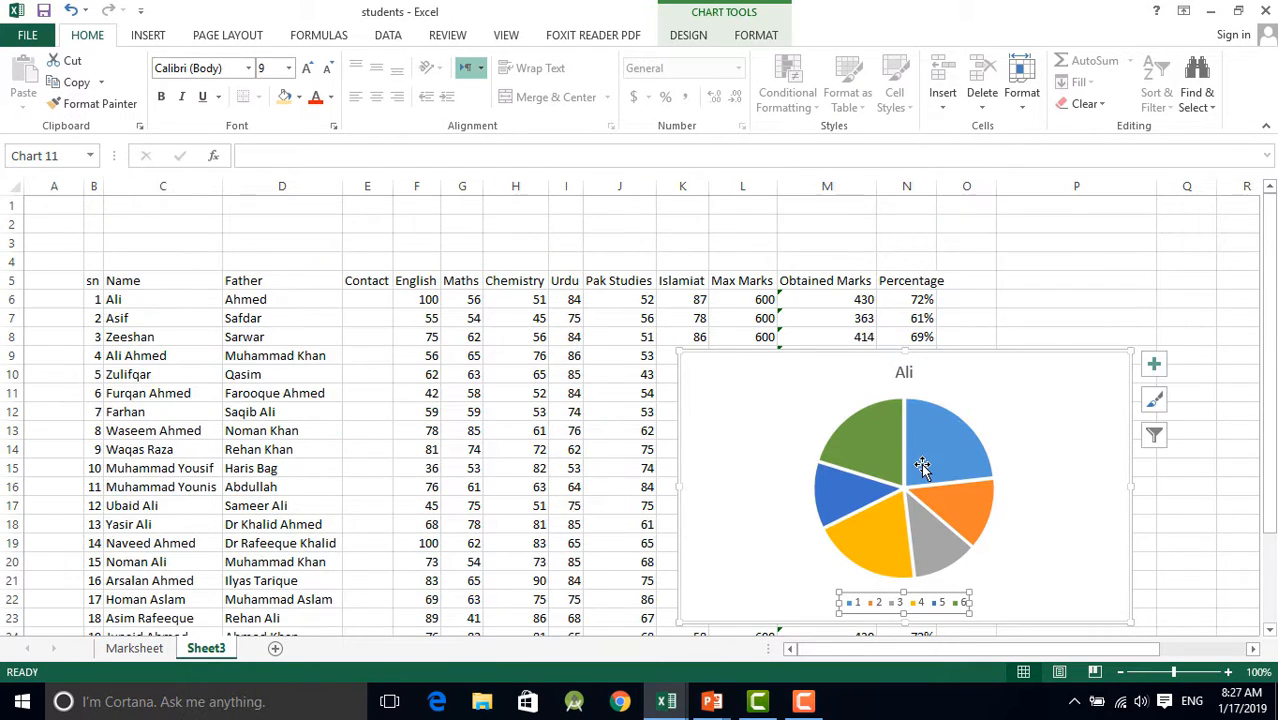
scroll(921, 463, down, 1)
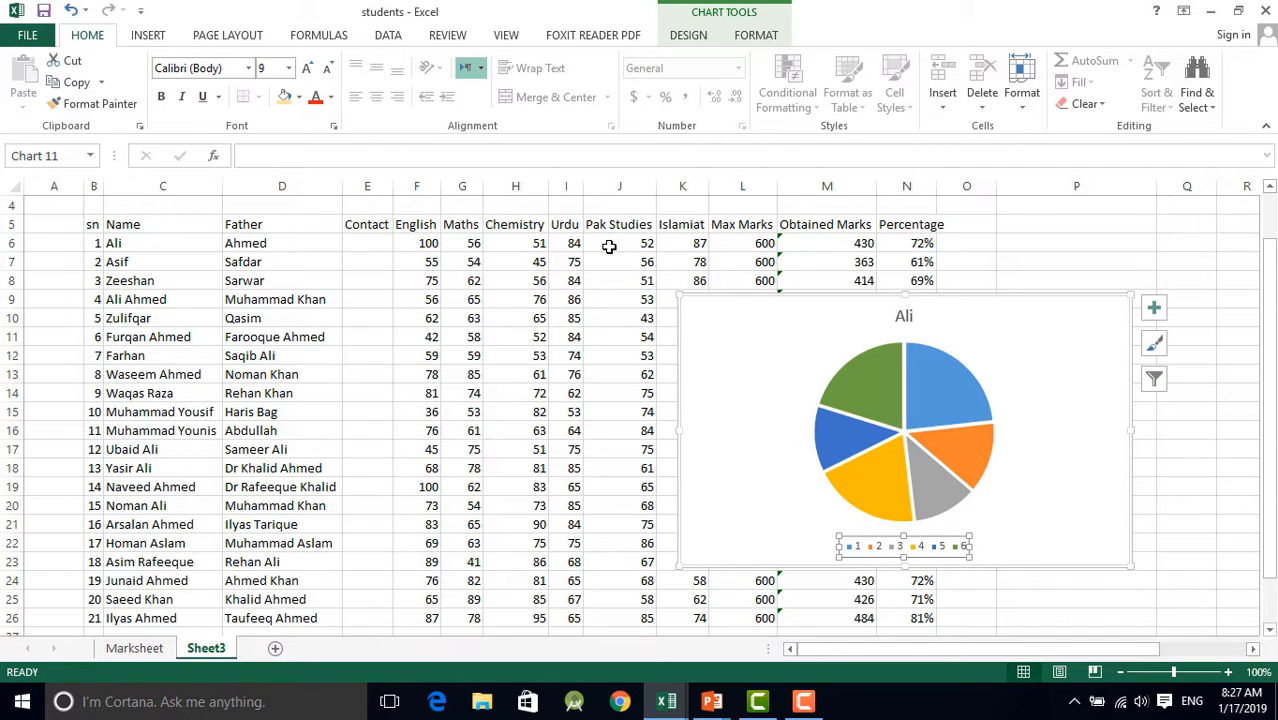
scroll(976, 551, up, 1)
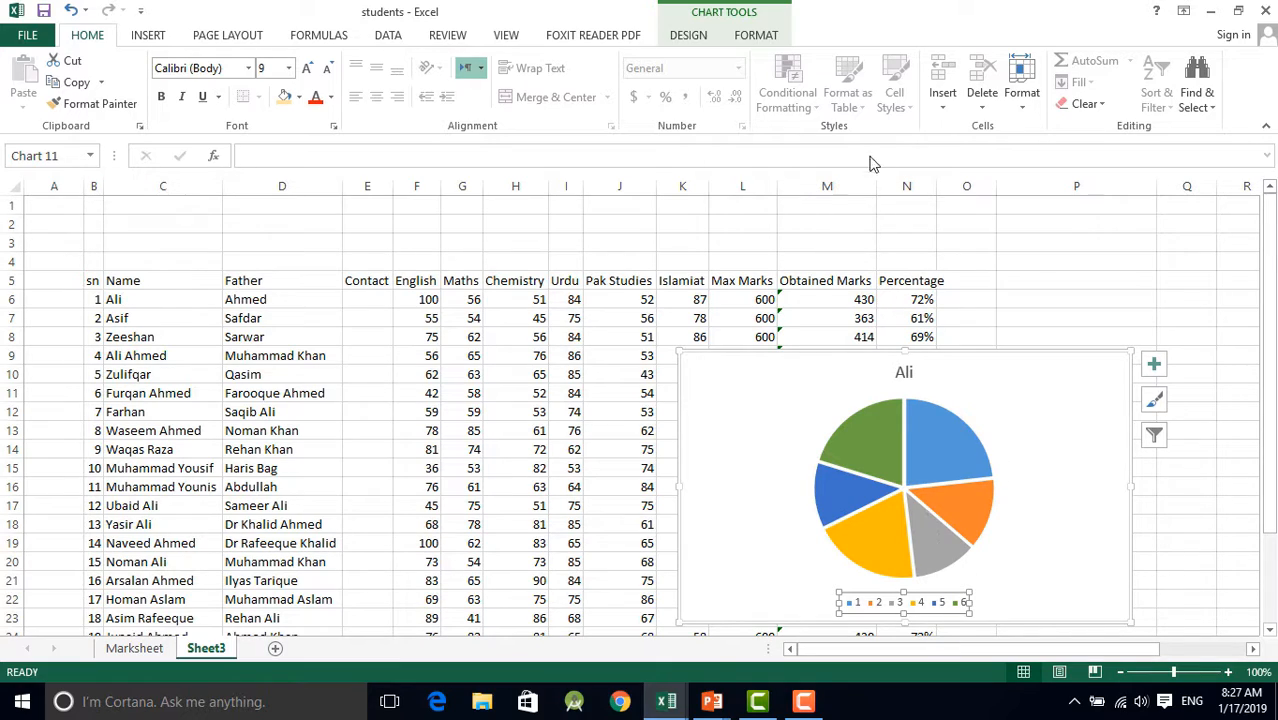
Set the pie chart's horizontal category labels to the subject headings in F5:K5
click(688, 35)
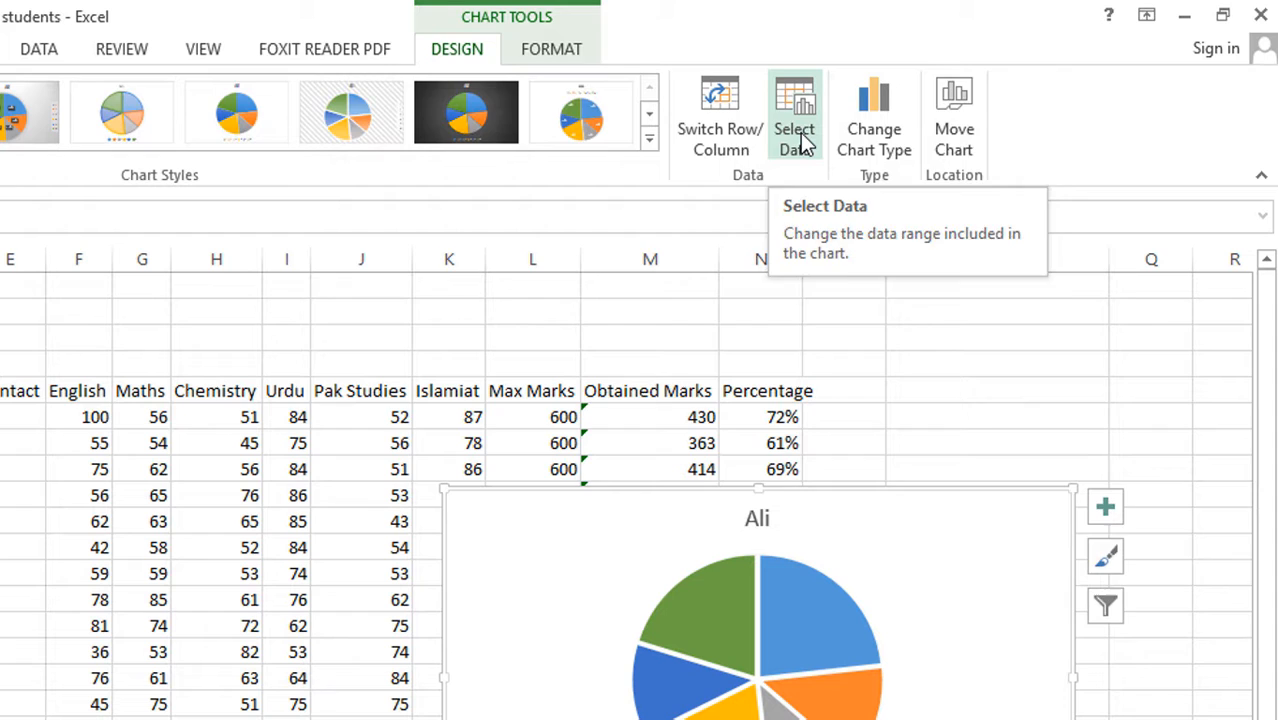
click(797, 138)
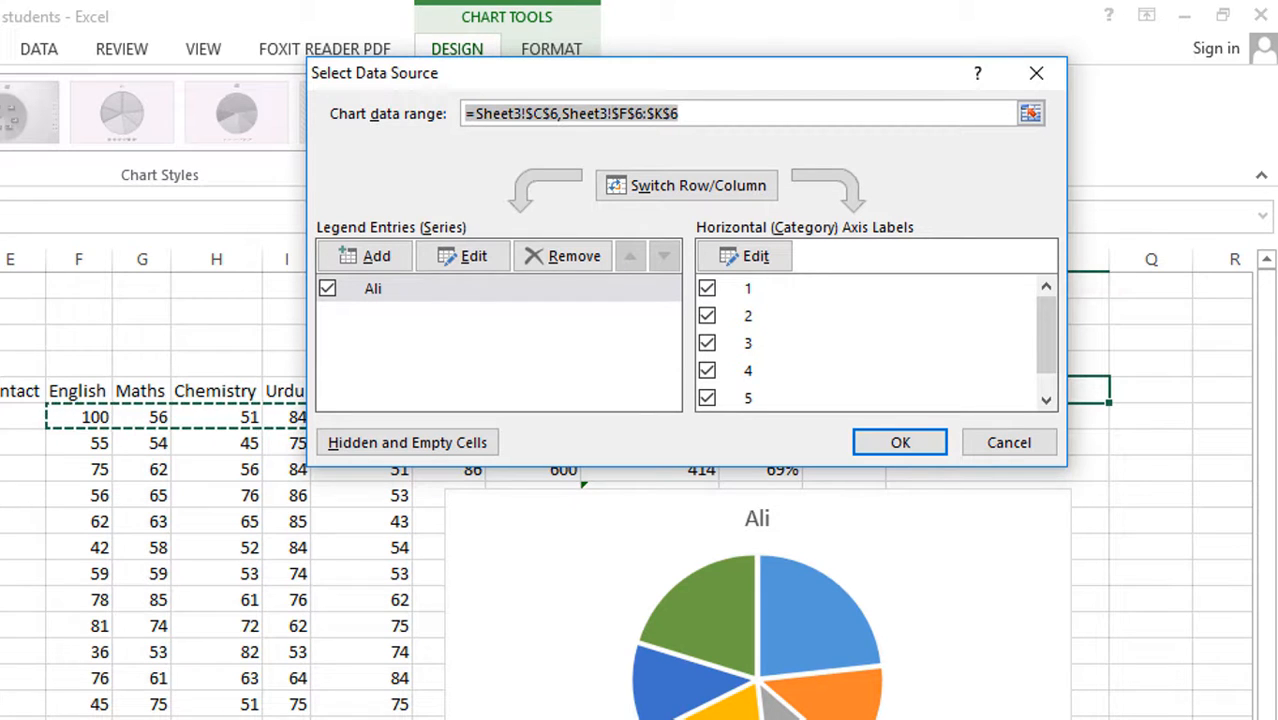
click(762, 258)
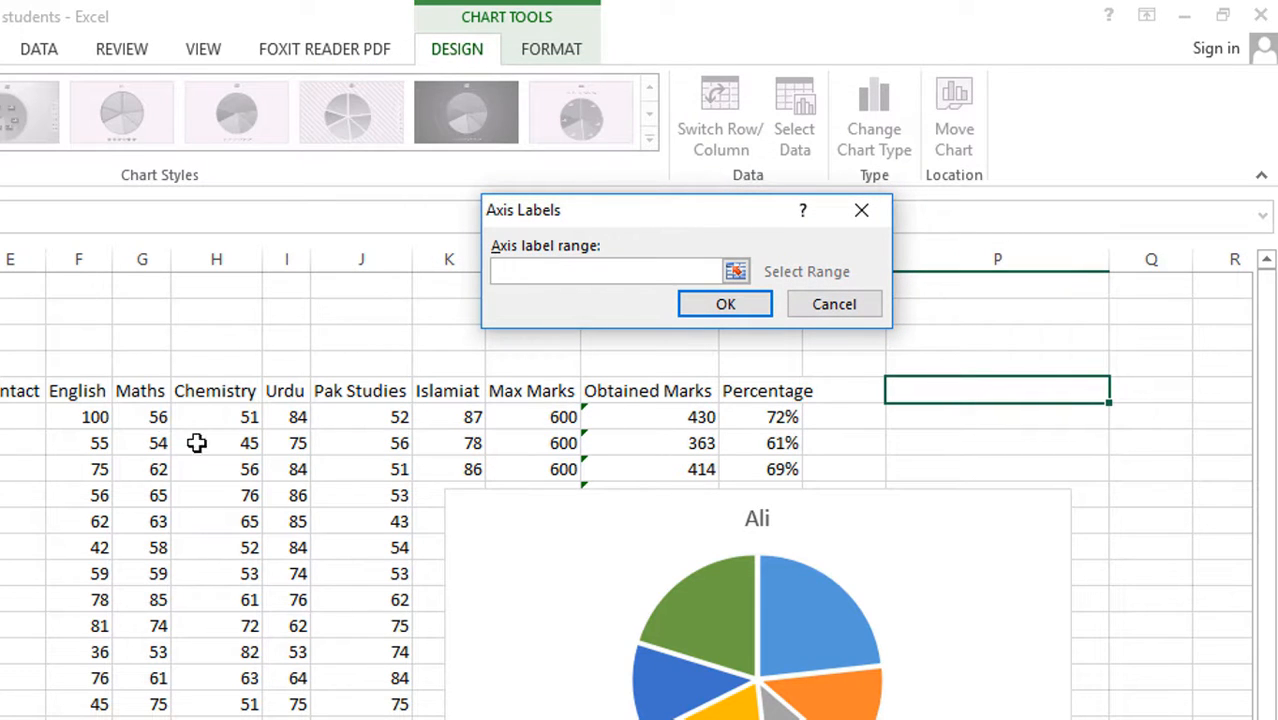
drag(72, 393, 447, 390)
click(725, 303)
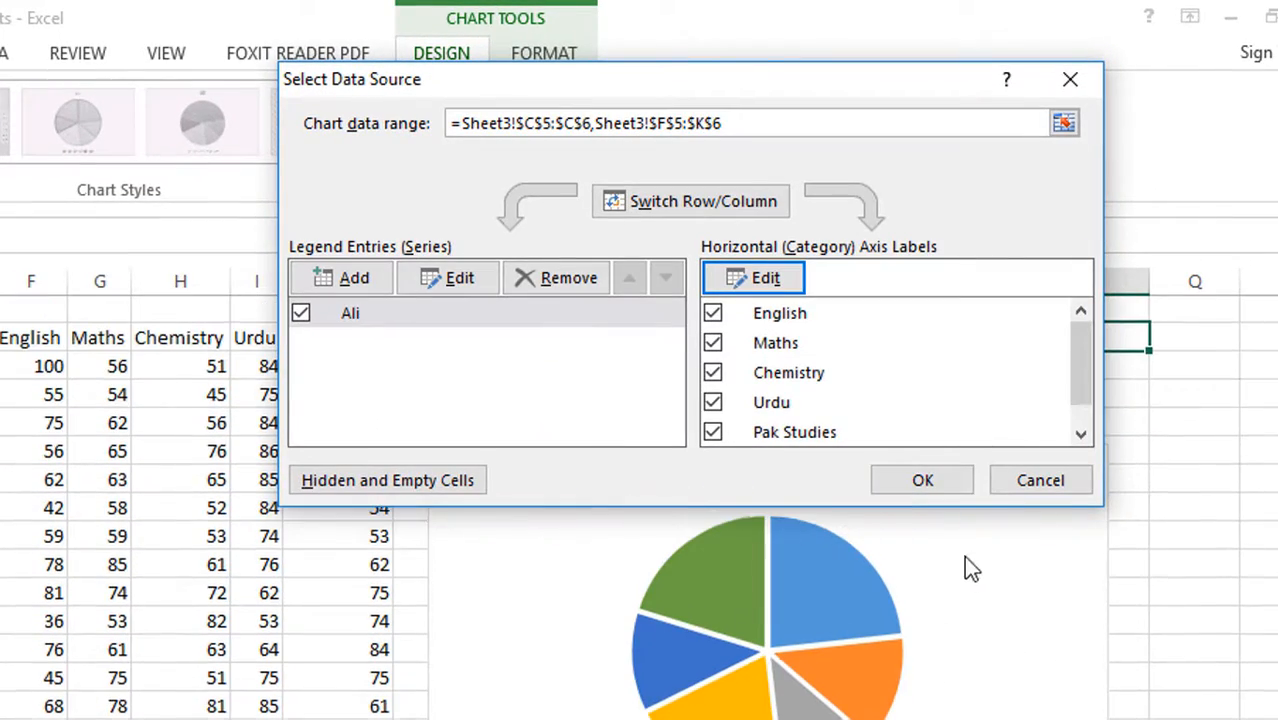
click(935, 486)
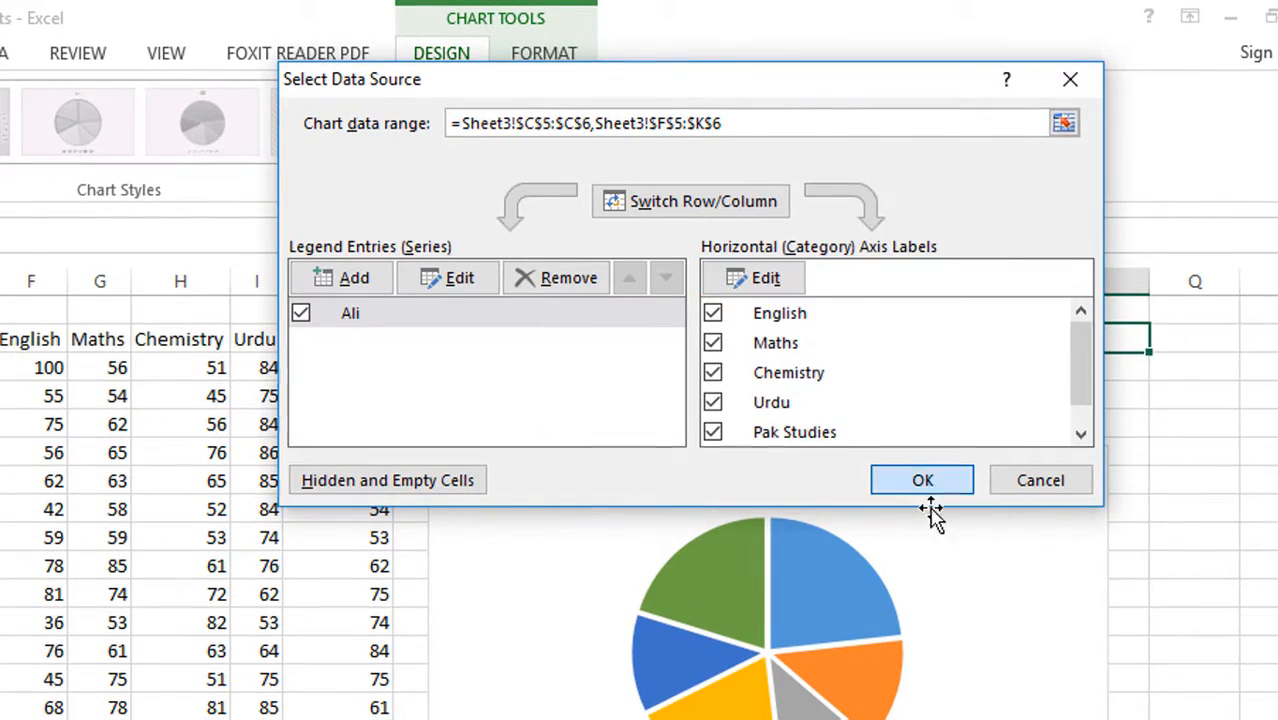
Add data labels showing the marks to the pie chart's slices and deselect the chart
scroll(865, 630, up, 2)
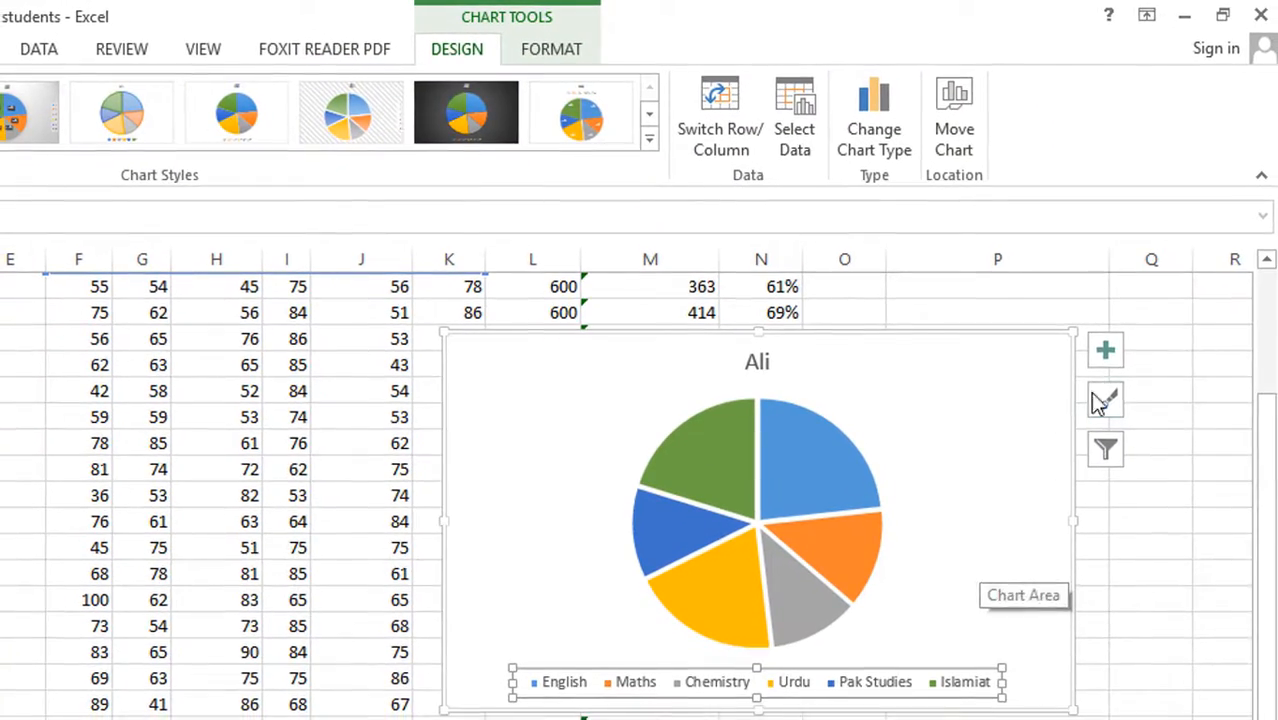
click(1145, 379)
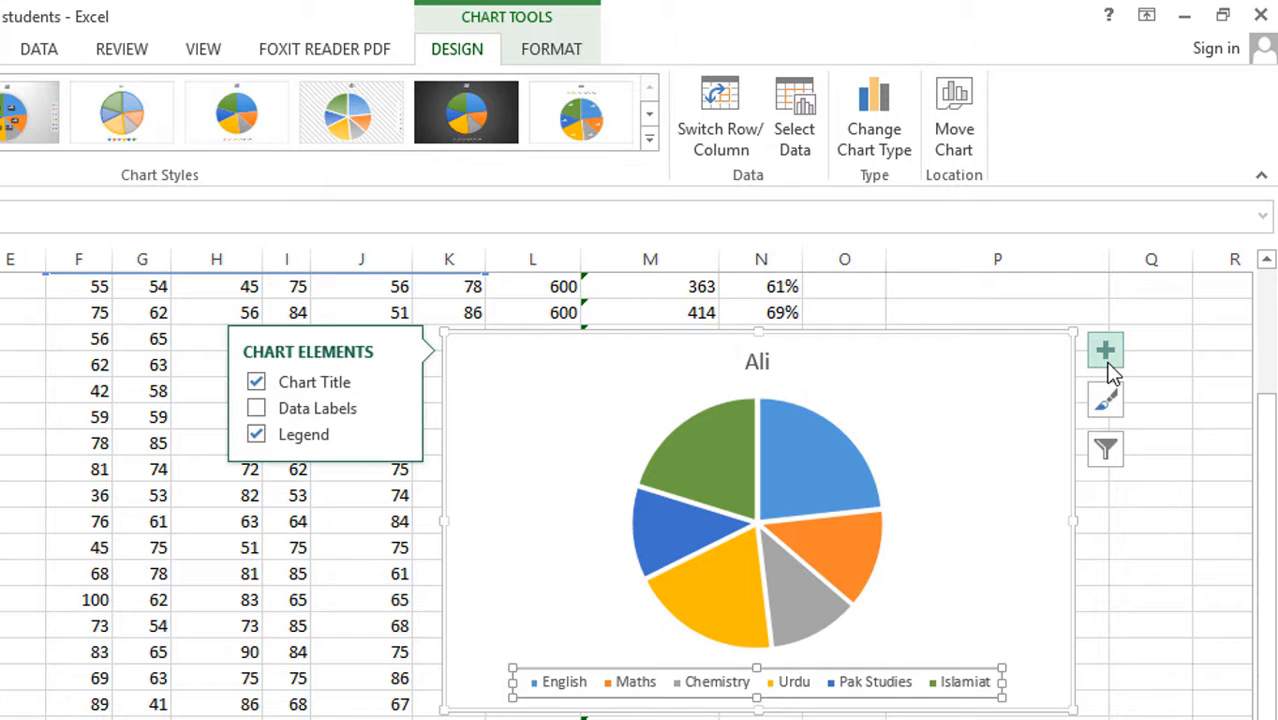
click(338, 405)
click(1115, 508)
click(1155, 540)
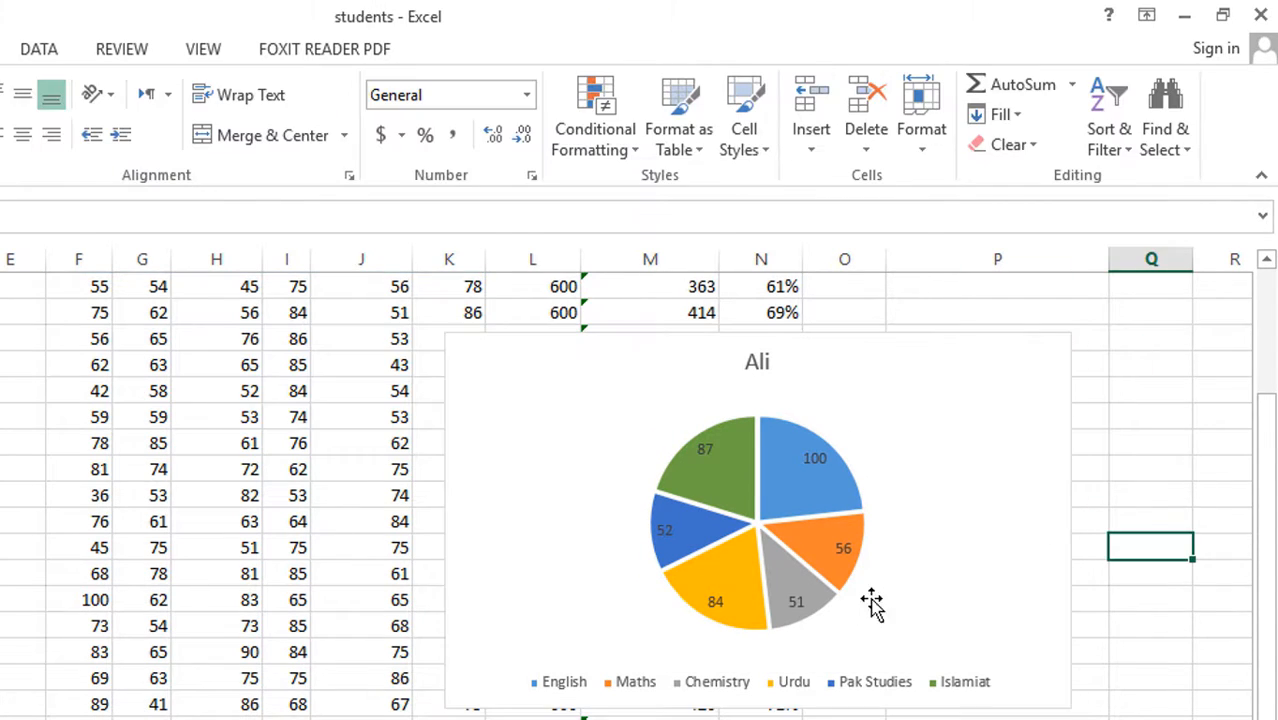
Preview several of the built-in chart styles on the pie chart
click(927, 563)
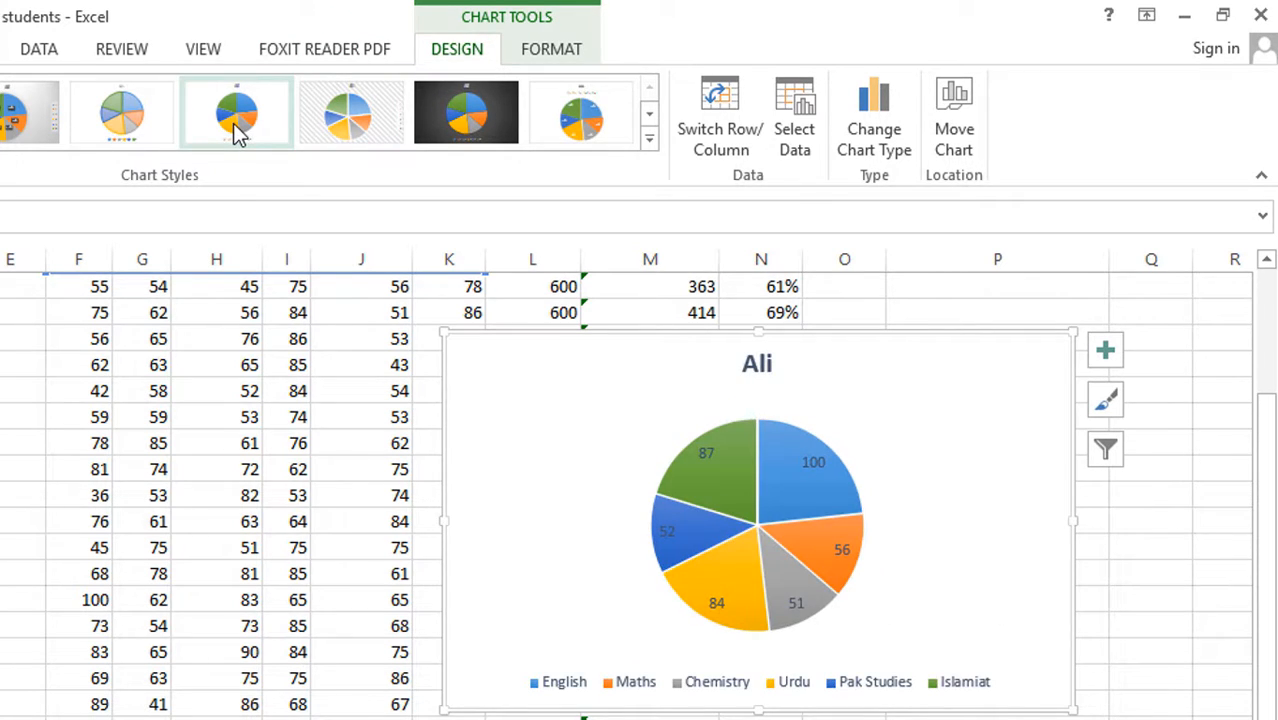
click(347, 122)
click(617, 128)
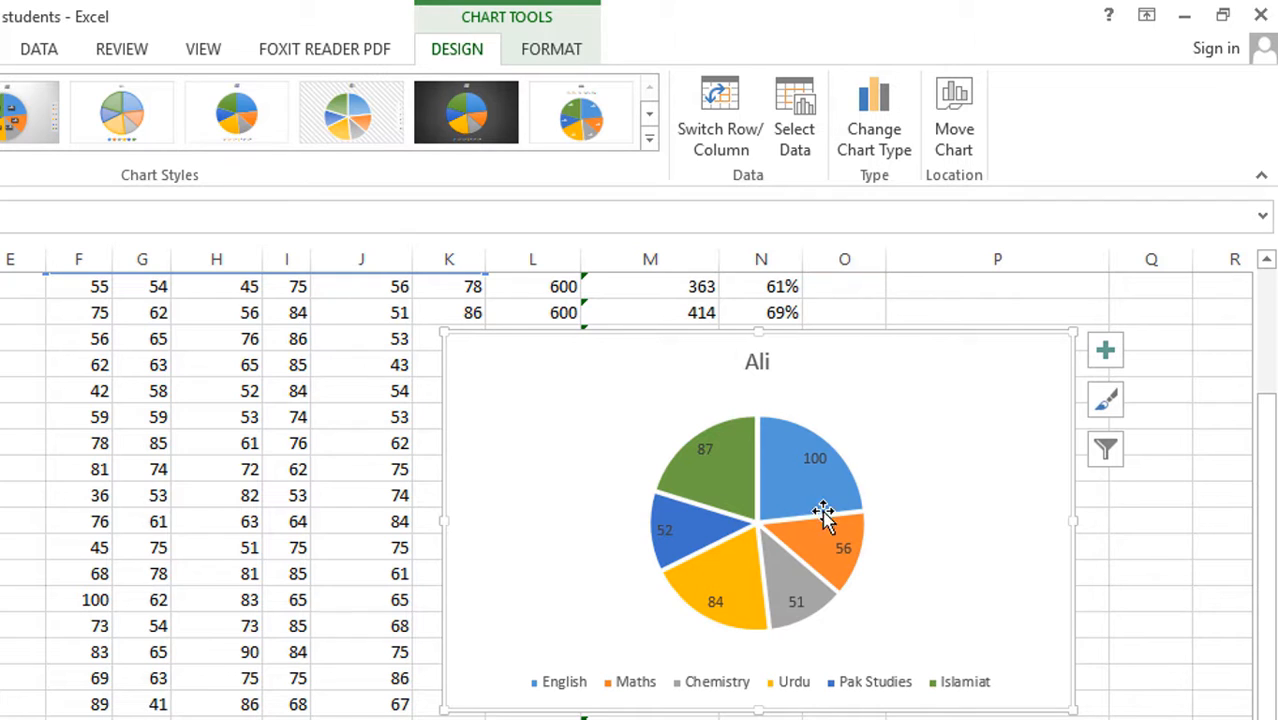
Apply the first shape effect preset in the second row of presets to the whole pie chart area
click(537, 47)
click(245, 143)
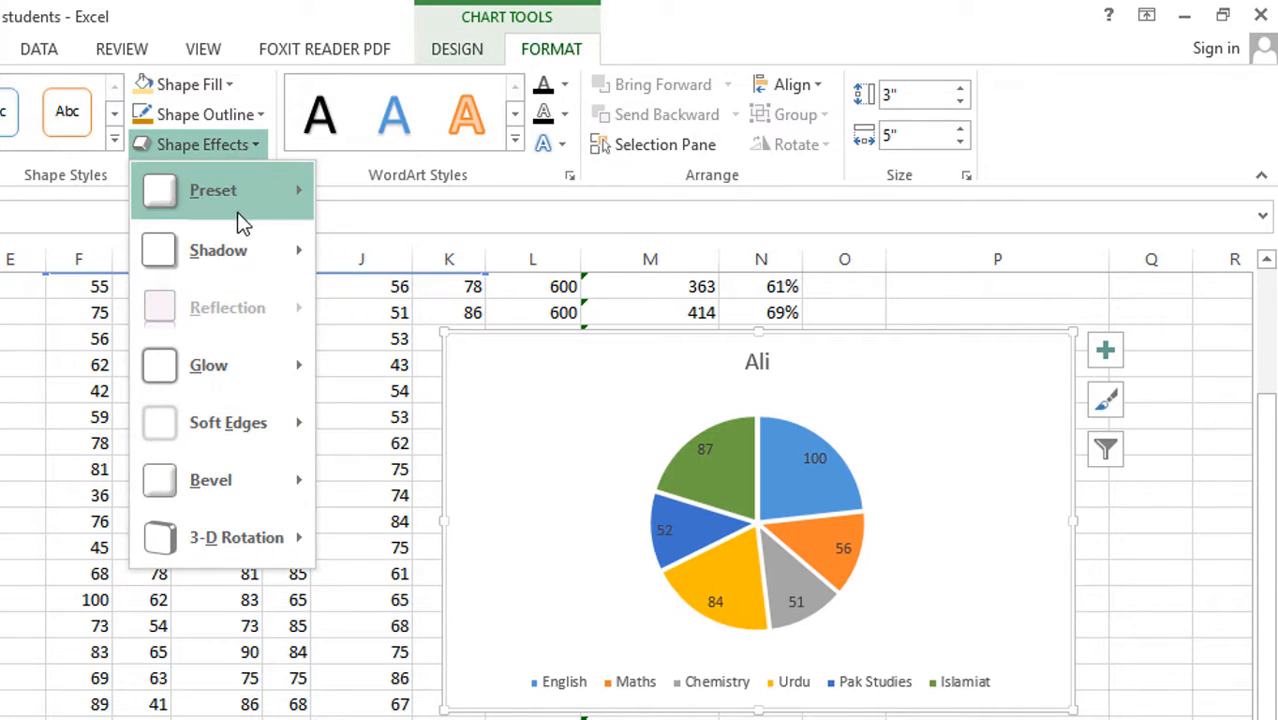
mouse_move(255, 206)
click(359, 408)
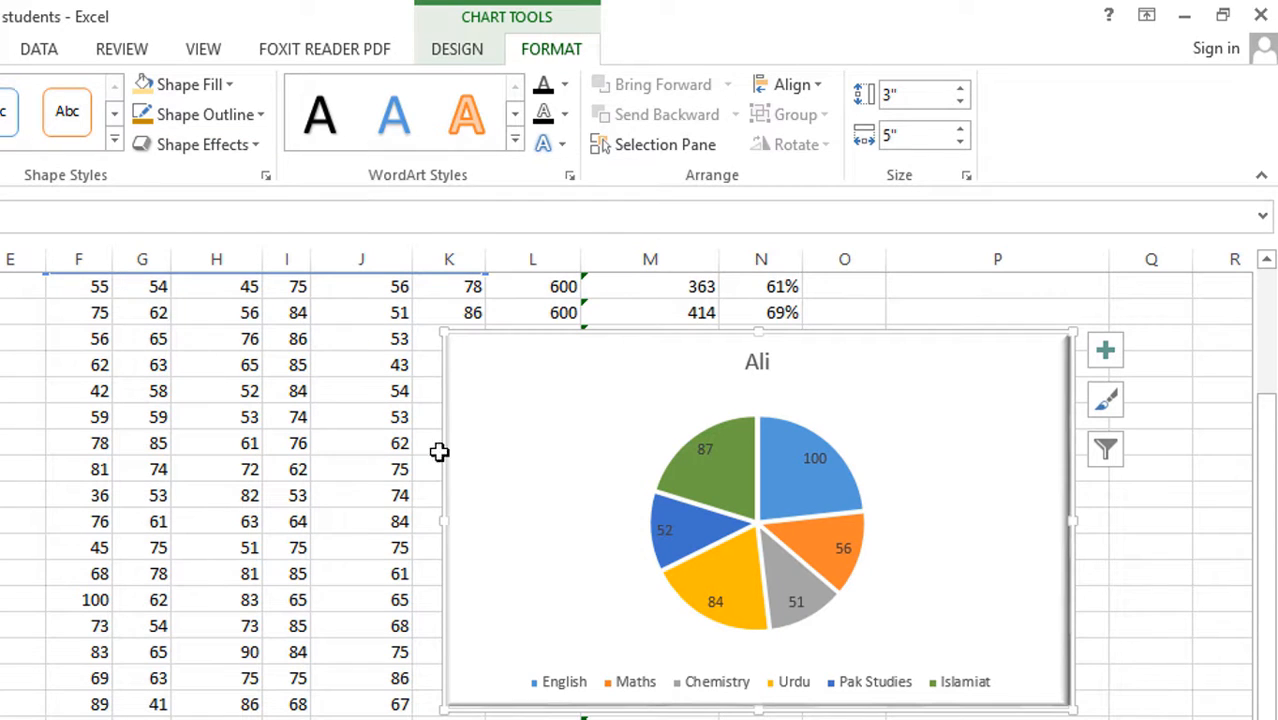
click(1148, 631)
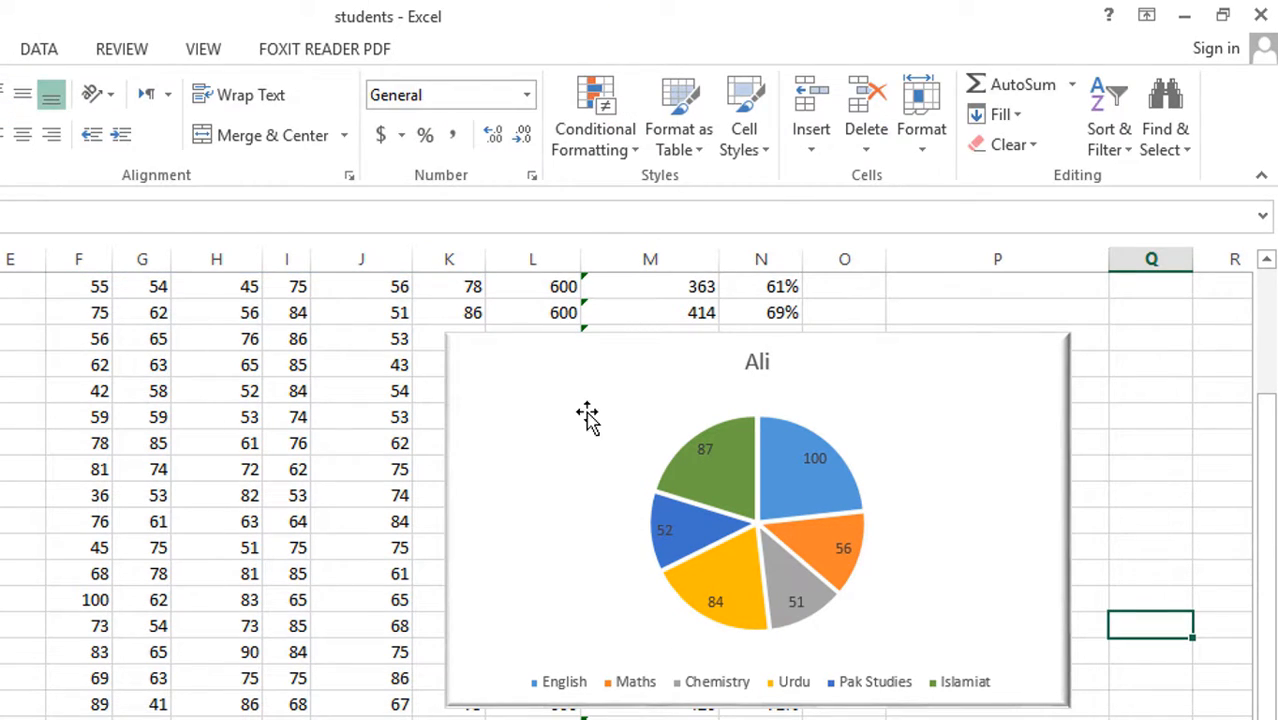
click(727, 471)
click(727, 473)
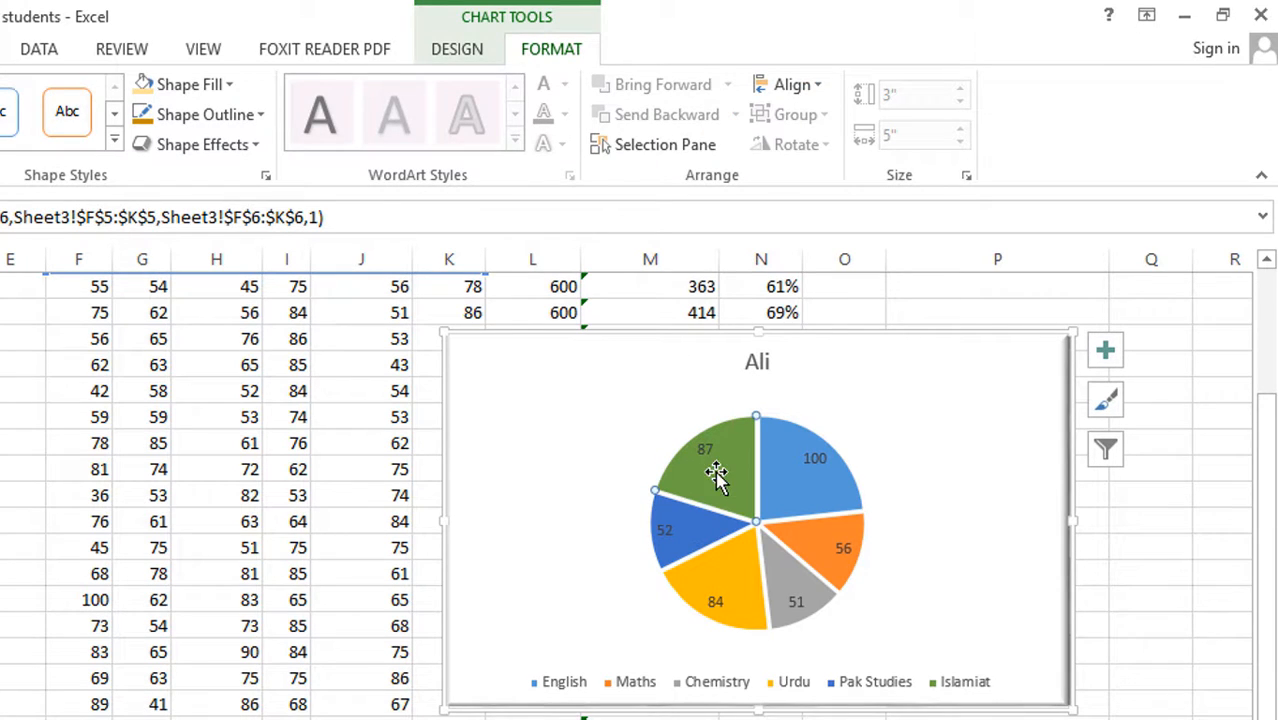
click(890, 378)
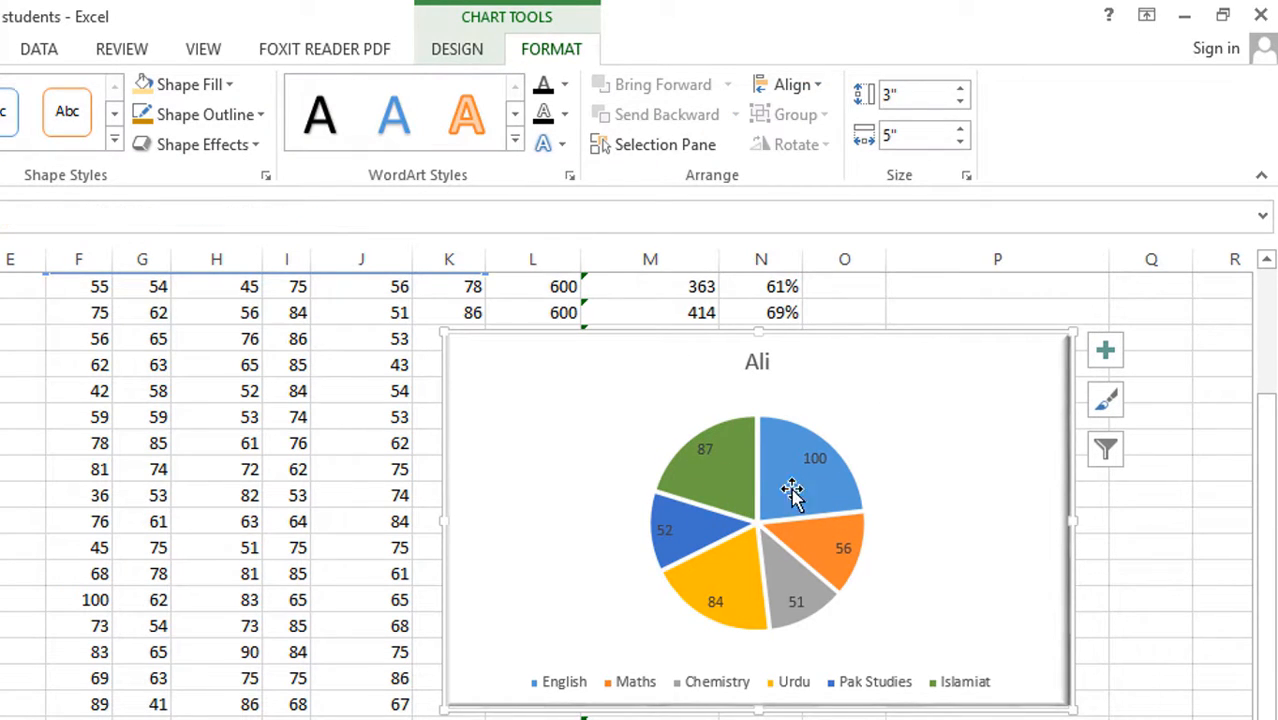
click(703, 449)
click(888, 437)
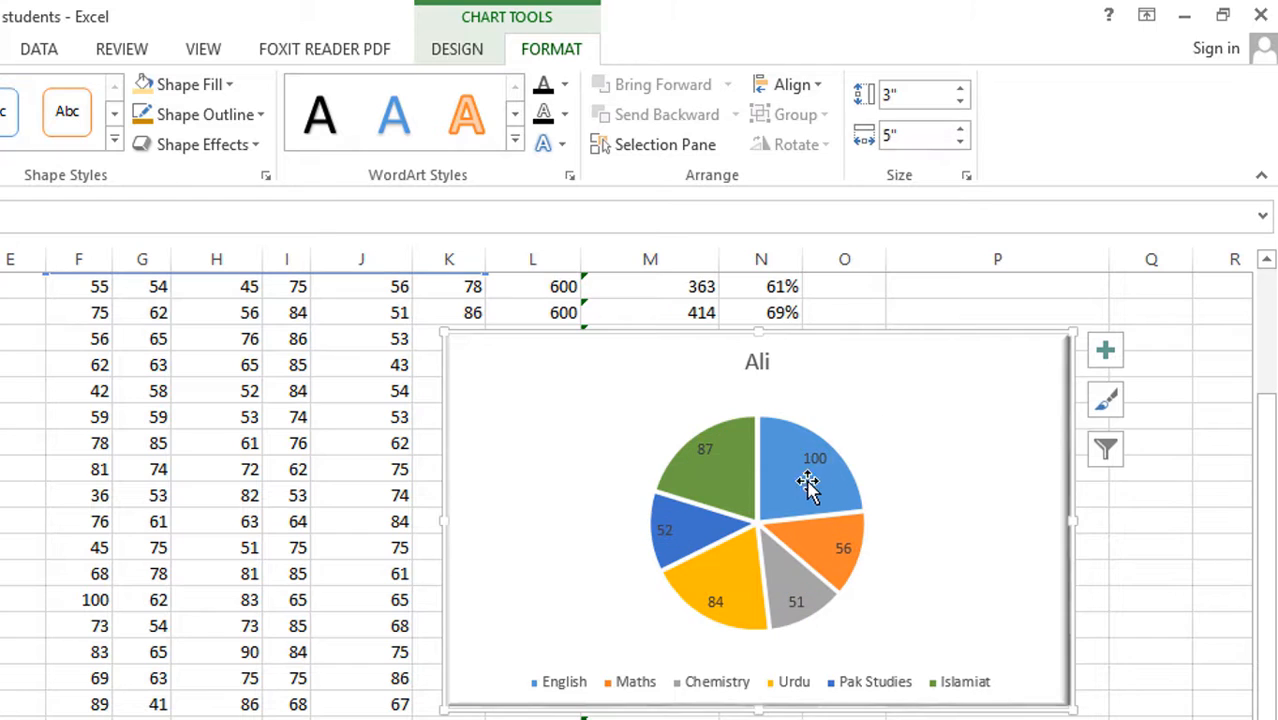
Apply the second row's first shape effect preset to only the green Islamiat slice of the pie
click(800, 497)
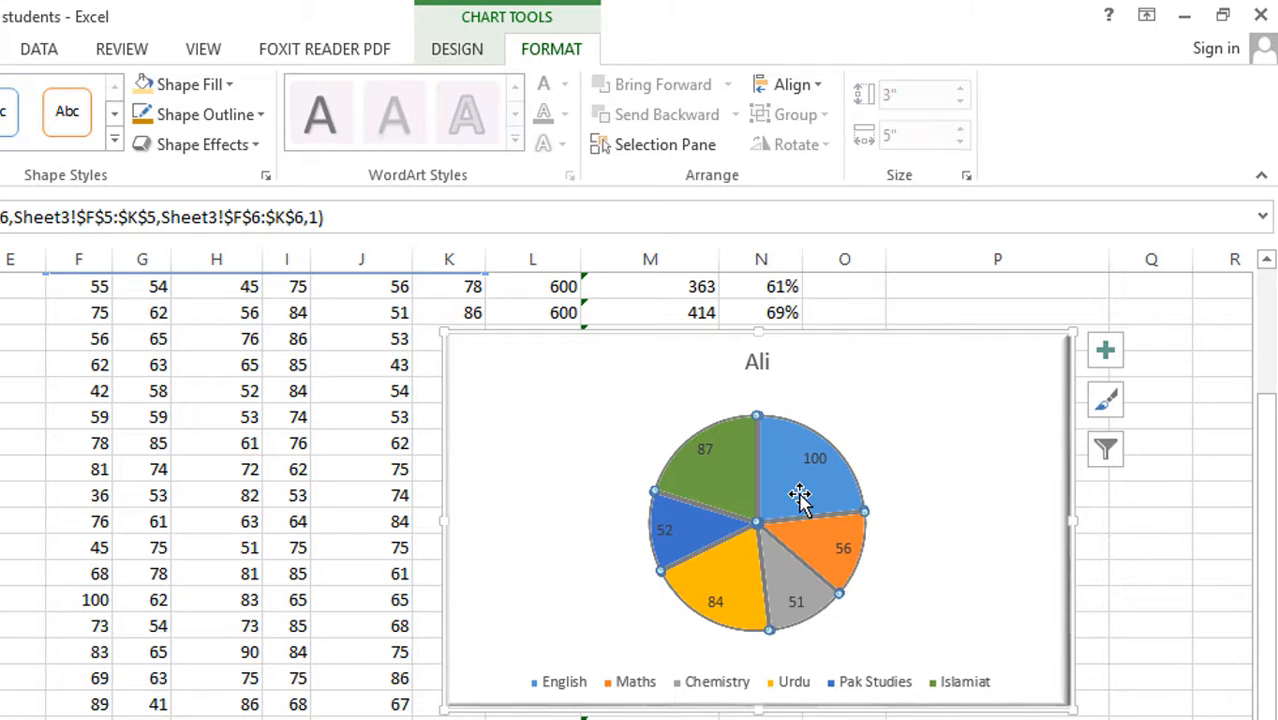
click(724, 496)
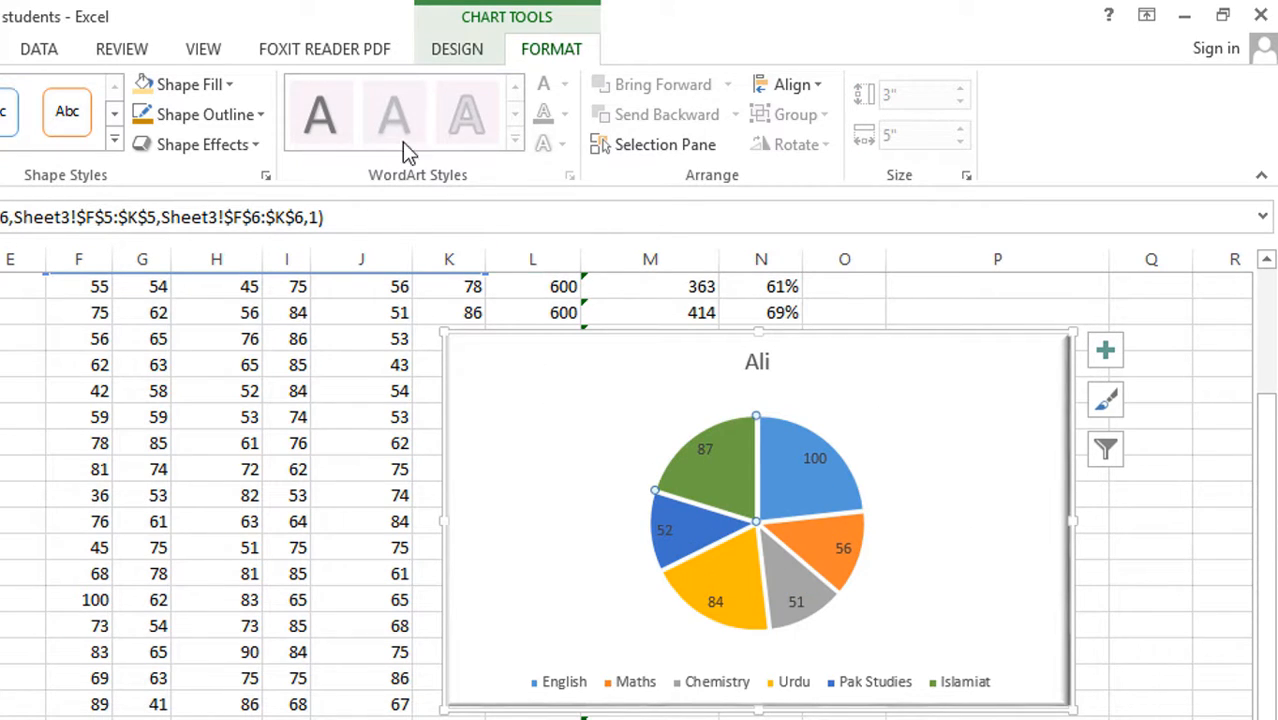
click(245, 146)
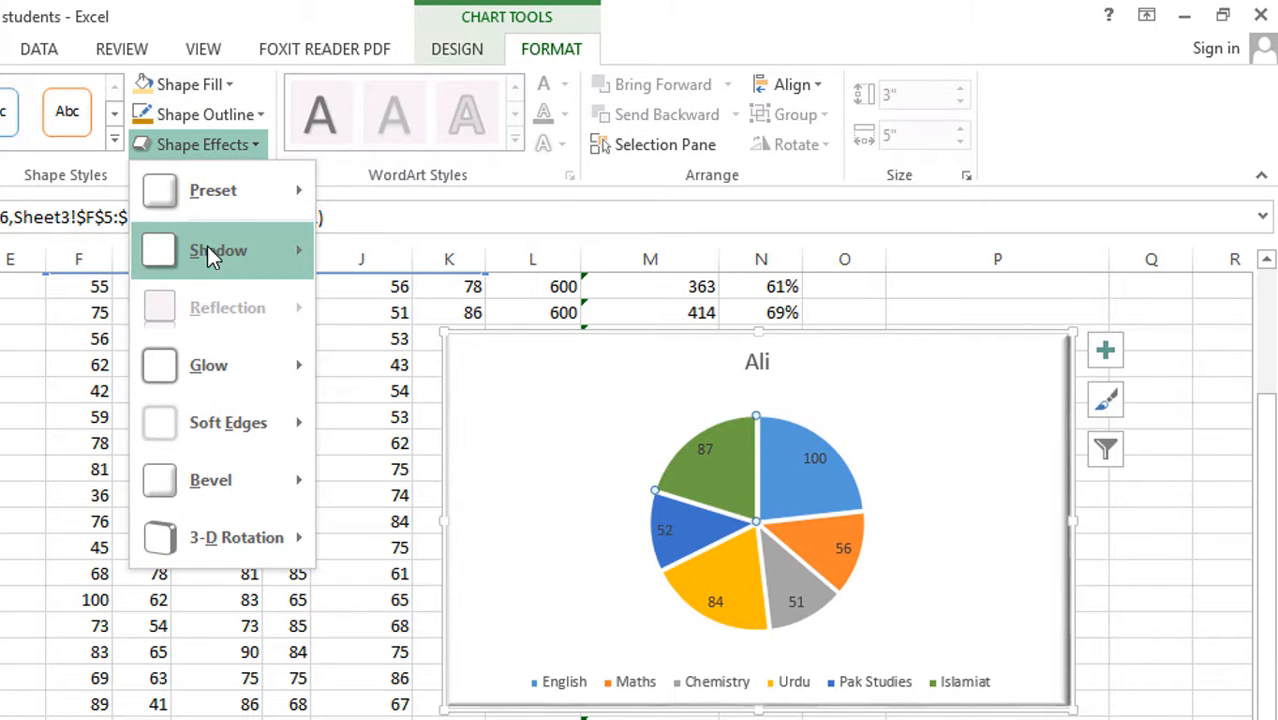
mouse_move(243, 190)
click(350, 409)
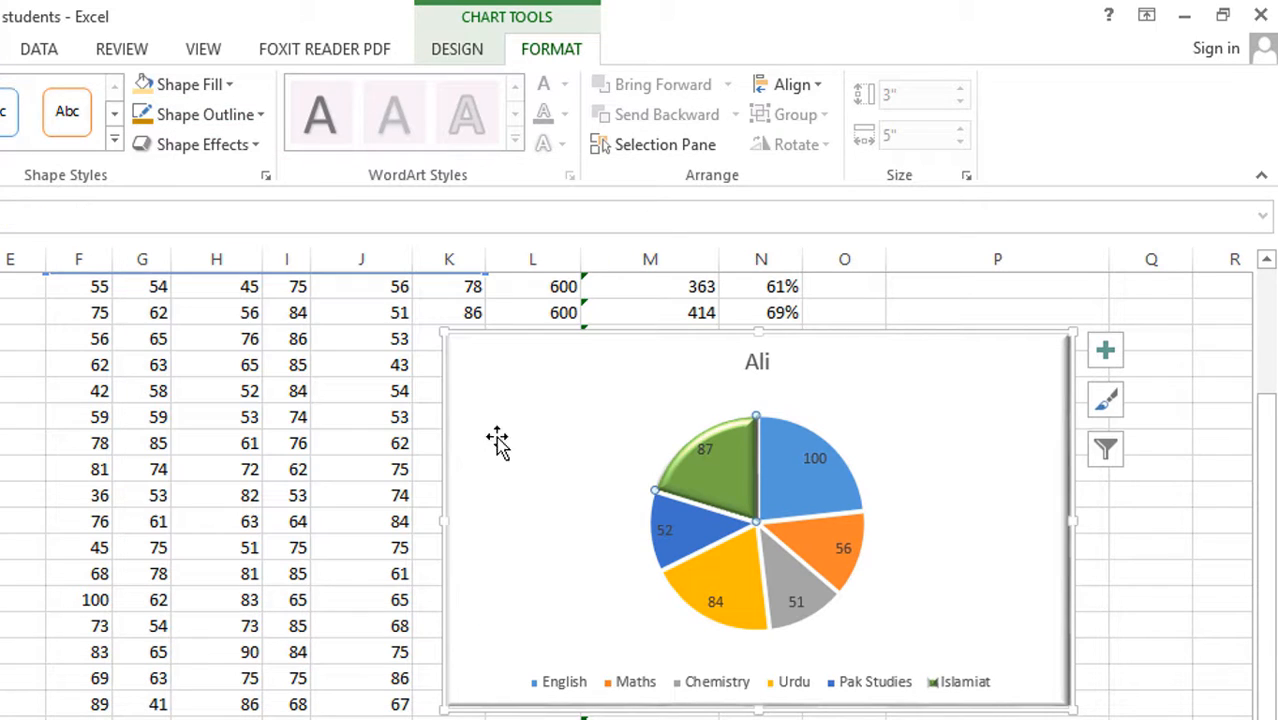
Give the light blue English slice the same preset shape effect as the Islamiat slice
click(783, 479)
click(188, 146)
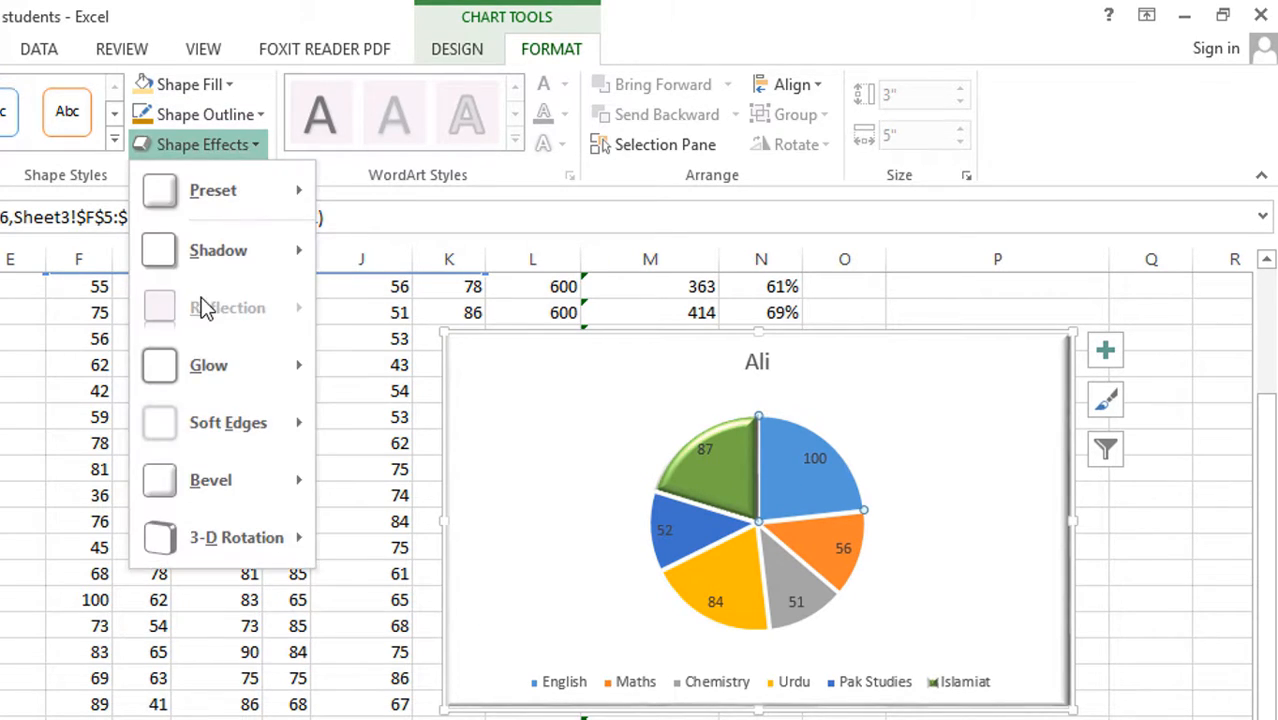
mouse_move(222, 188)
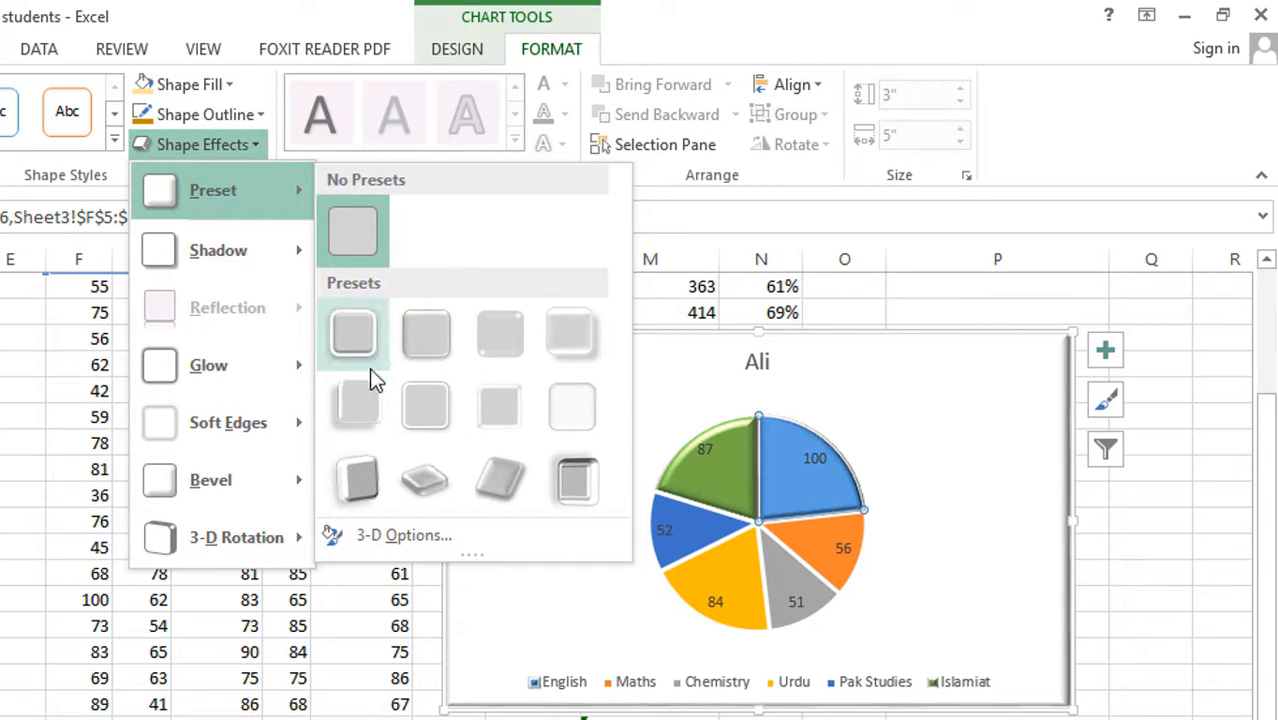
click(358, 403)
Give the dark blue Pak Studies slice the same preset shape effect as the English slice
click(710, 543)
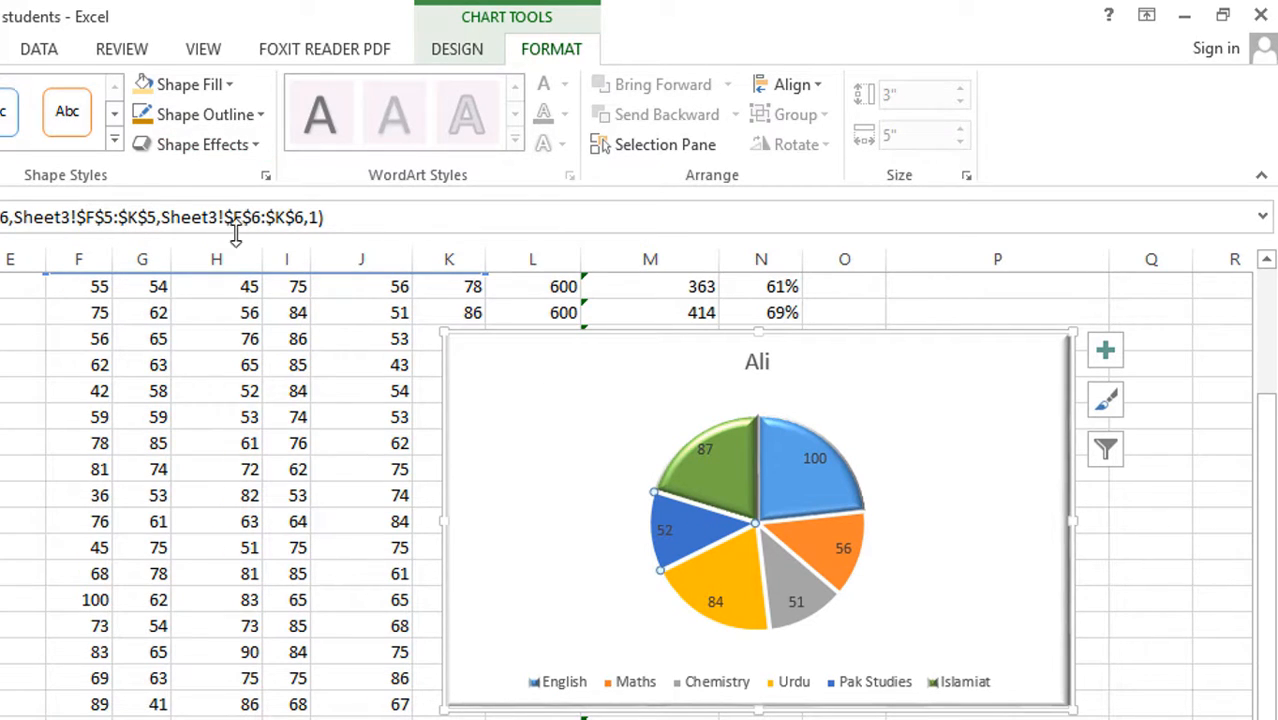
click(200, 146)
mouse_move(228, 188)
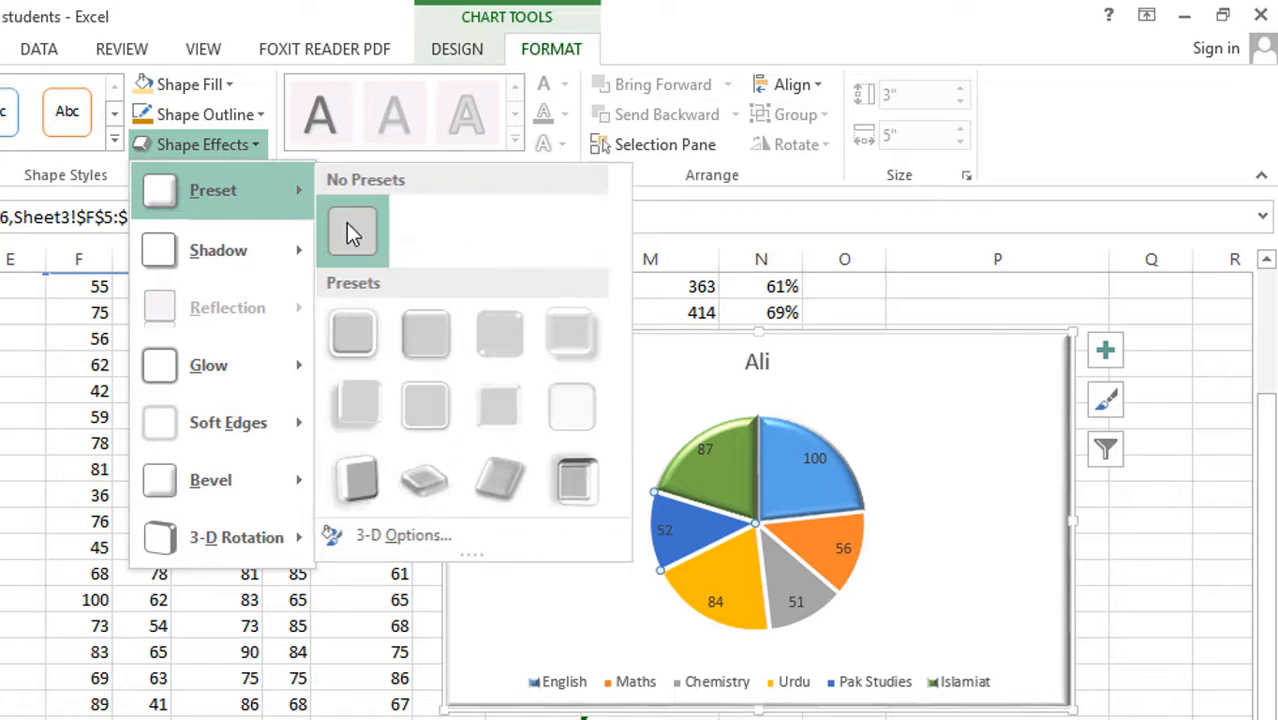
click(356, 402)
Give the yellow Urdu slice the same preset shape effect as the Pak Studies slice
click(725, 576)
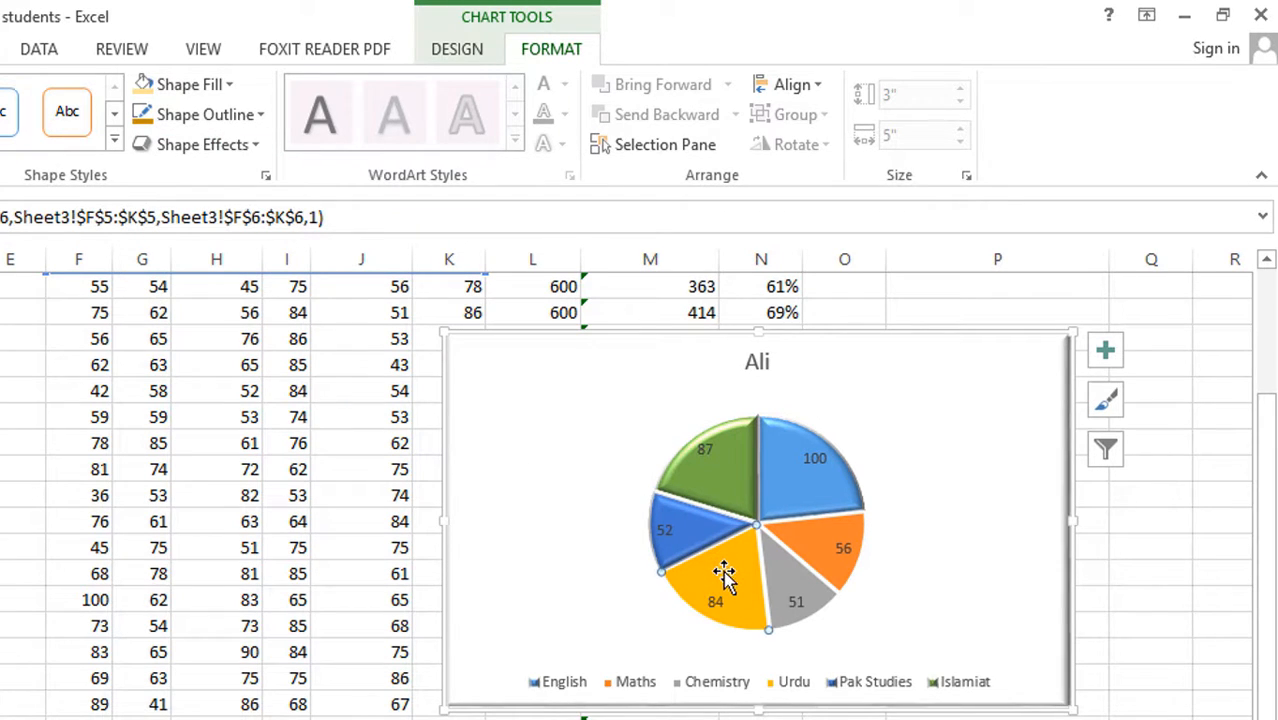
click(200, 144)
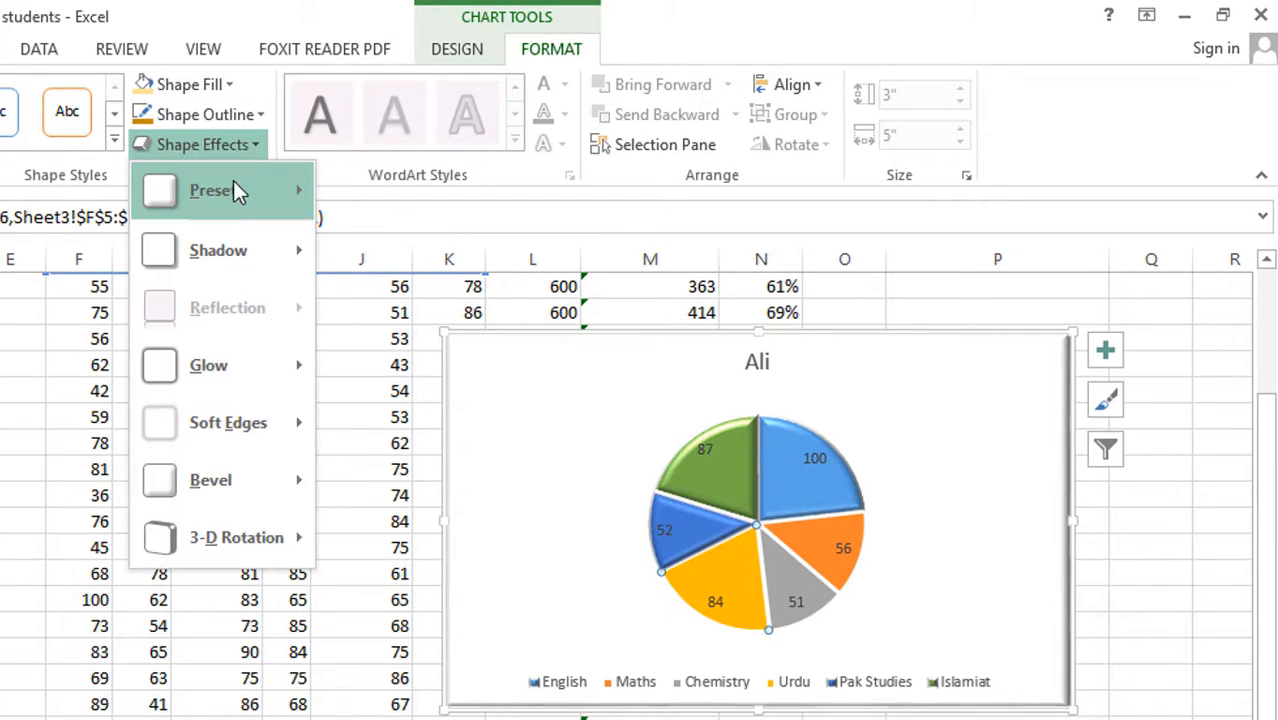
mouse_move(245, 207)
click(372, 403)
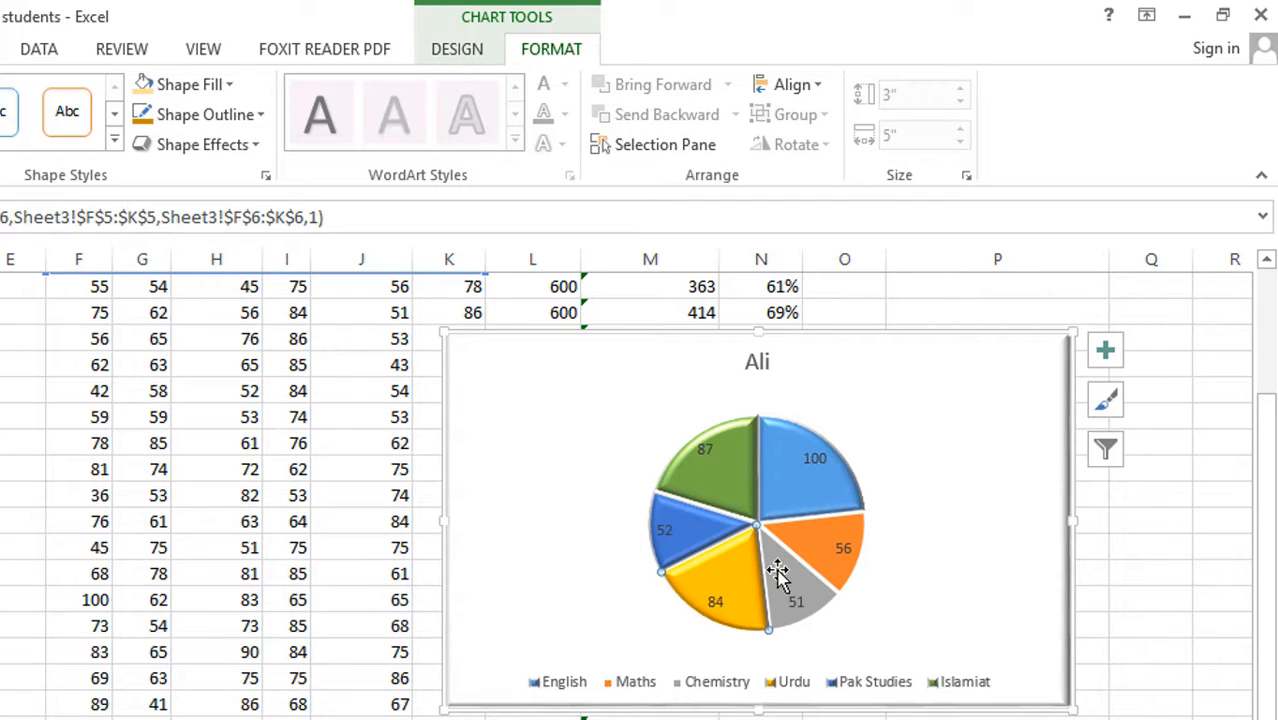
Give the grey Chemistry slice the same preset shape effect as the Urdu slice
click(784, 569)
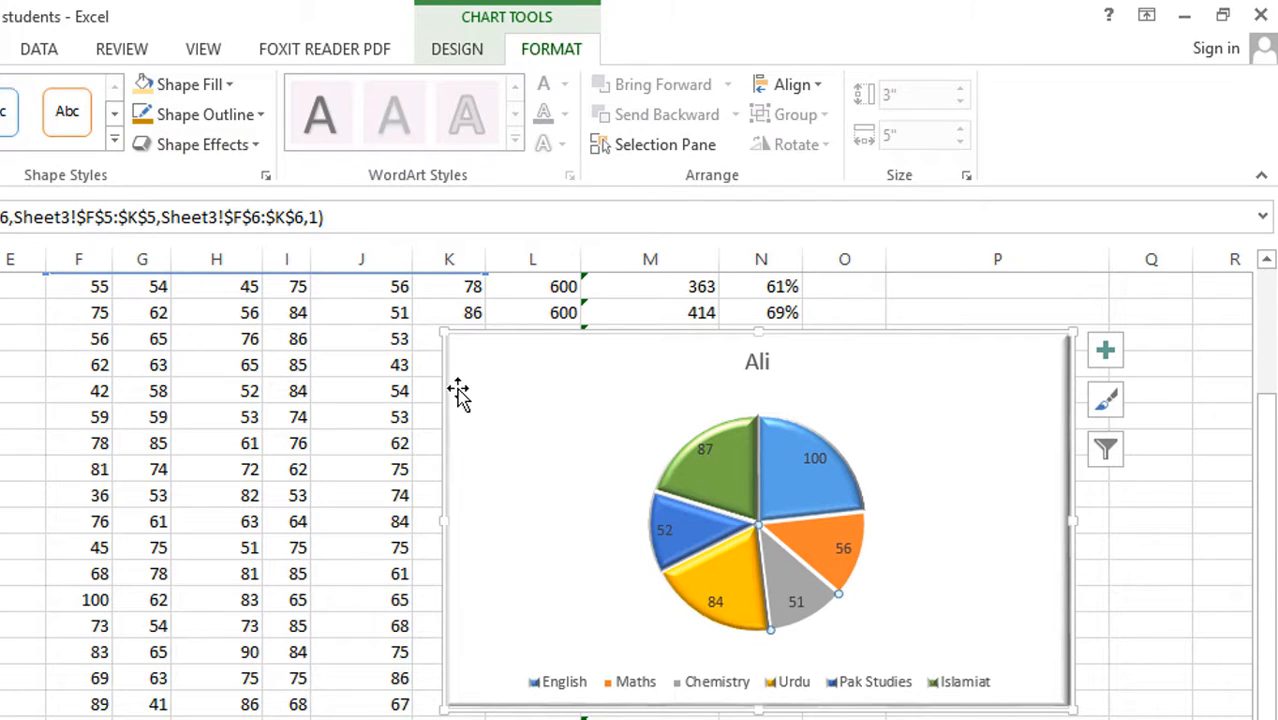
click(216, 146)
mouse_move(211, 201)
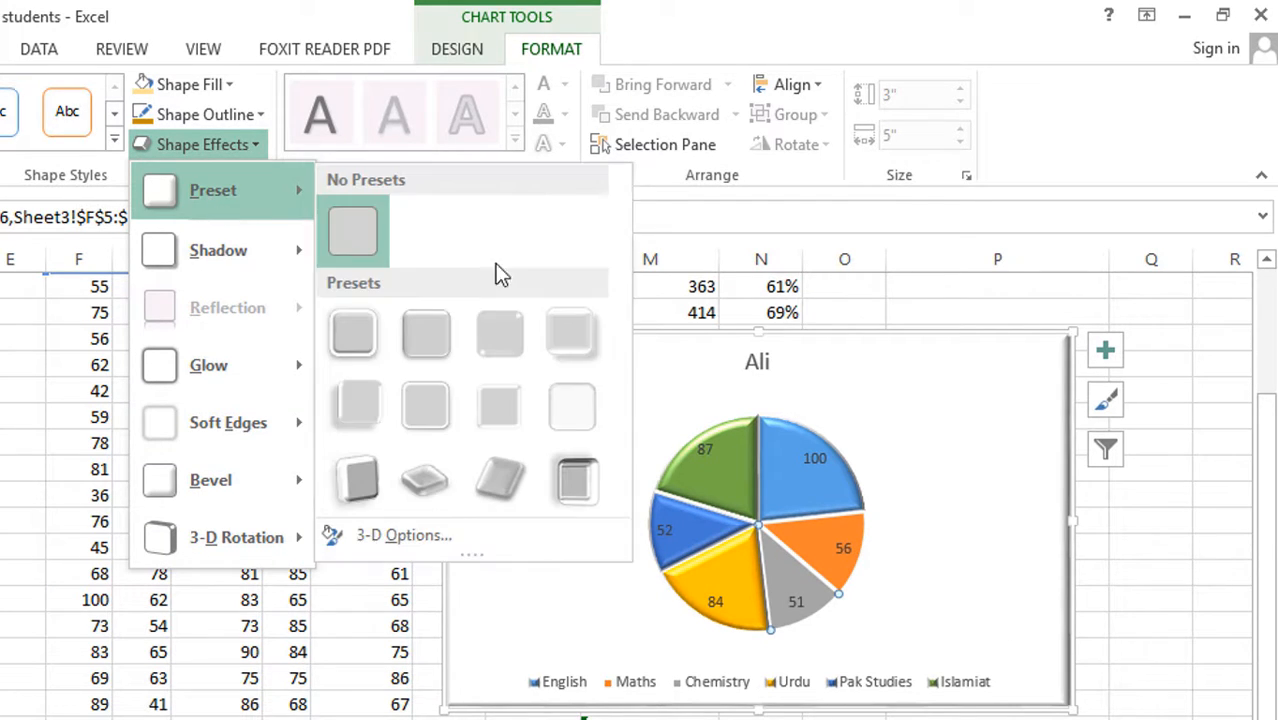
click(362, 405)
Give the orange Maths slice a matching bevelled preset shape effect, then select the whole chart area instead of the slice
click(806, 543)
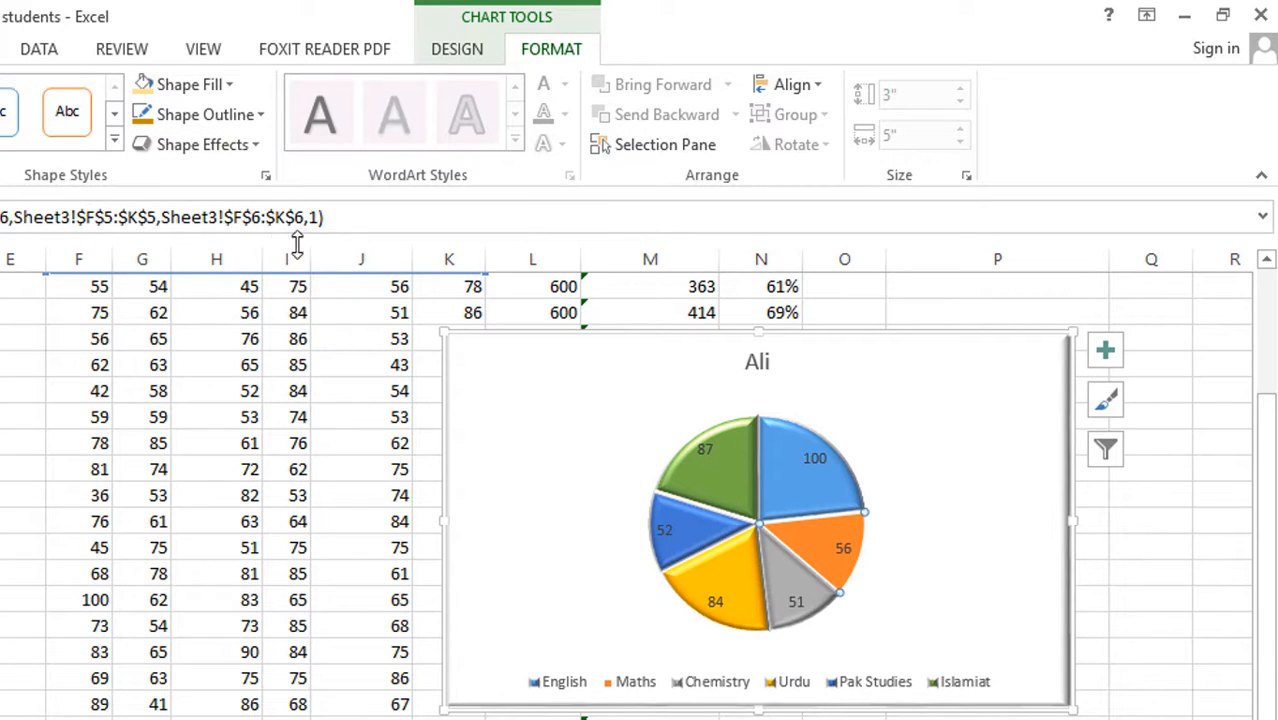
click(202, 145)
mouse_move(245, 190)
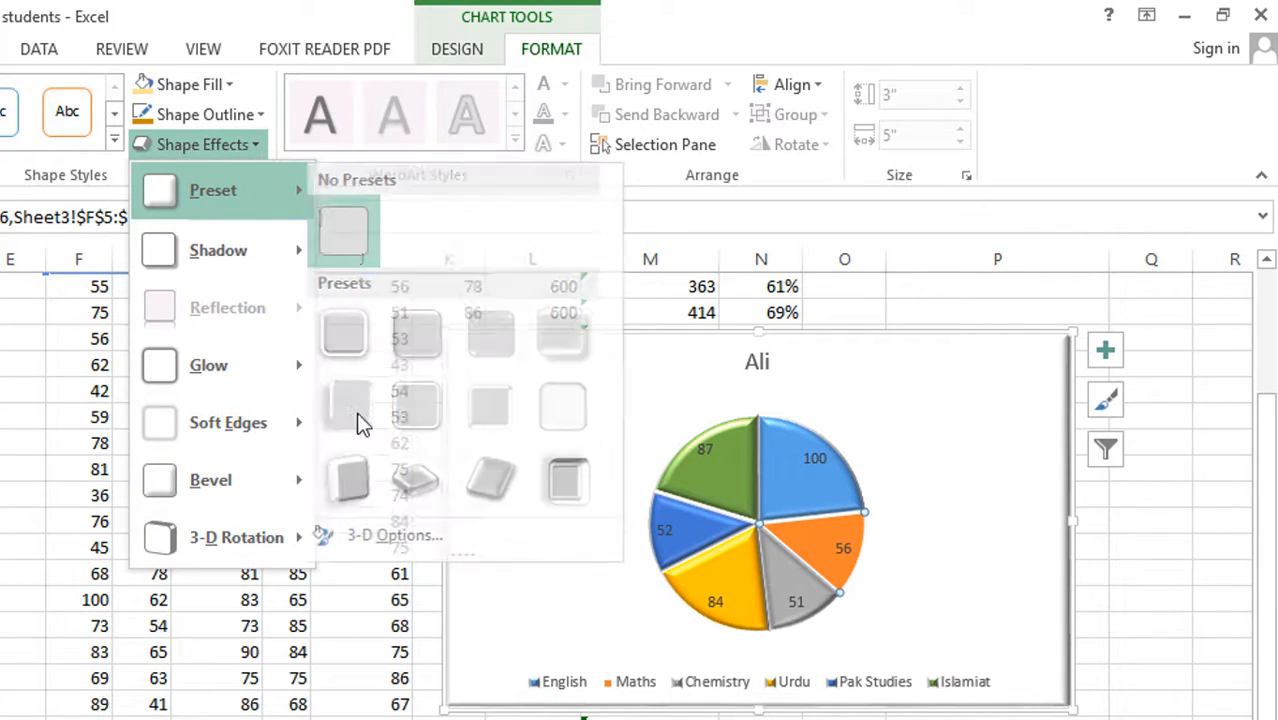
click(400, 470)
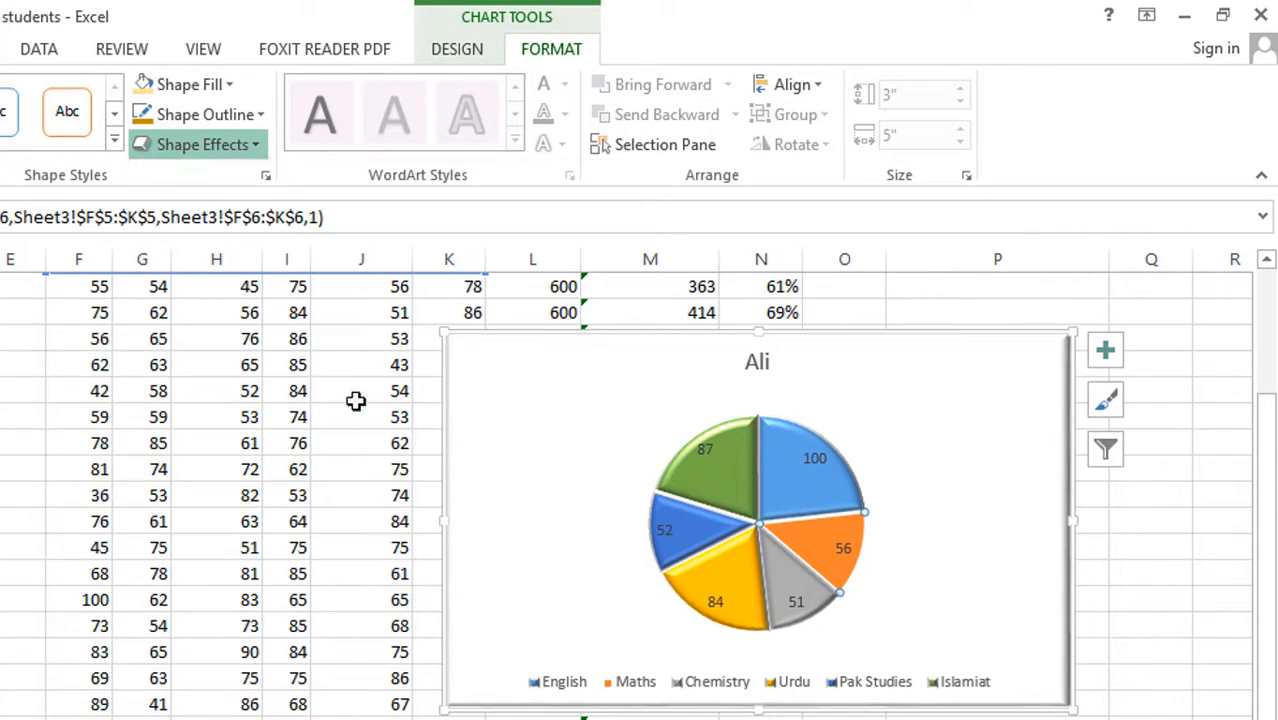
click(1142, 574)
click(956, 553)
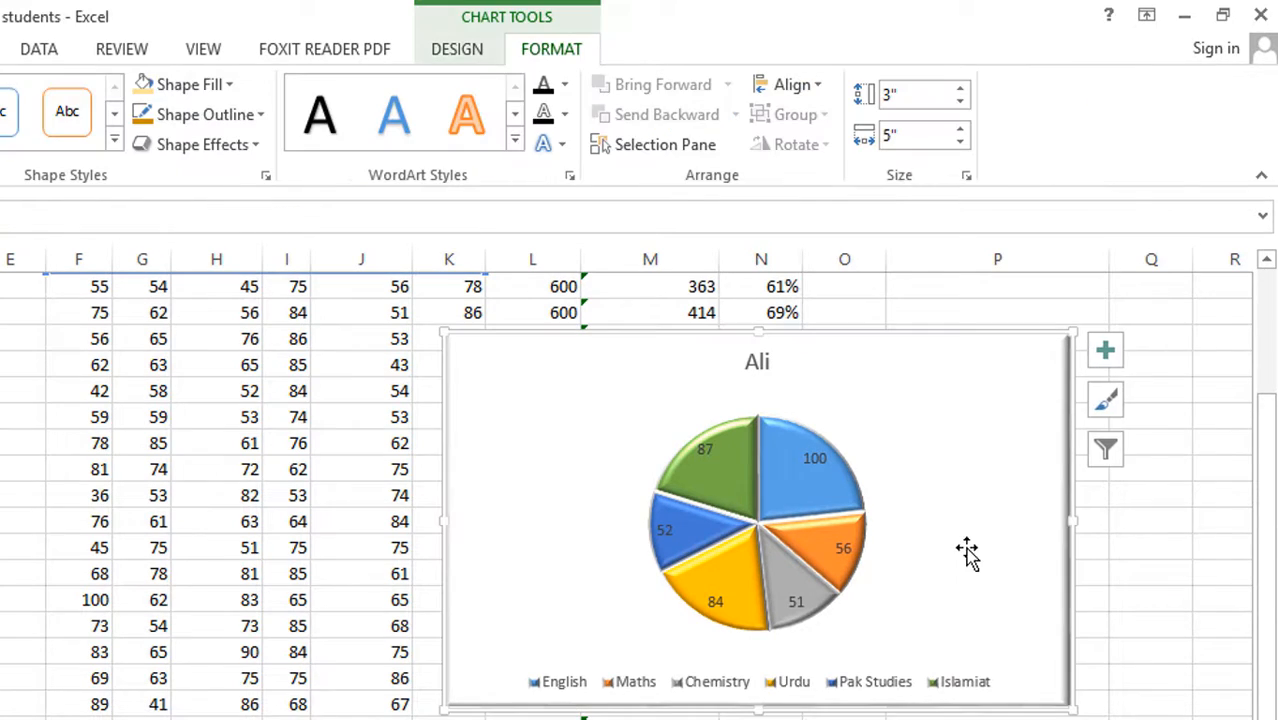